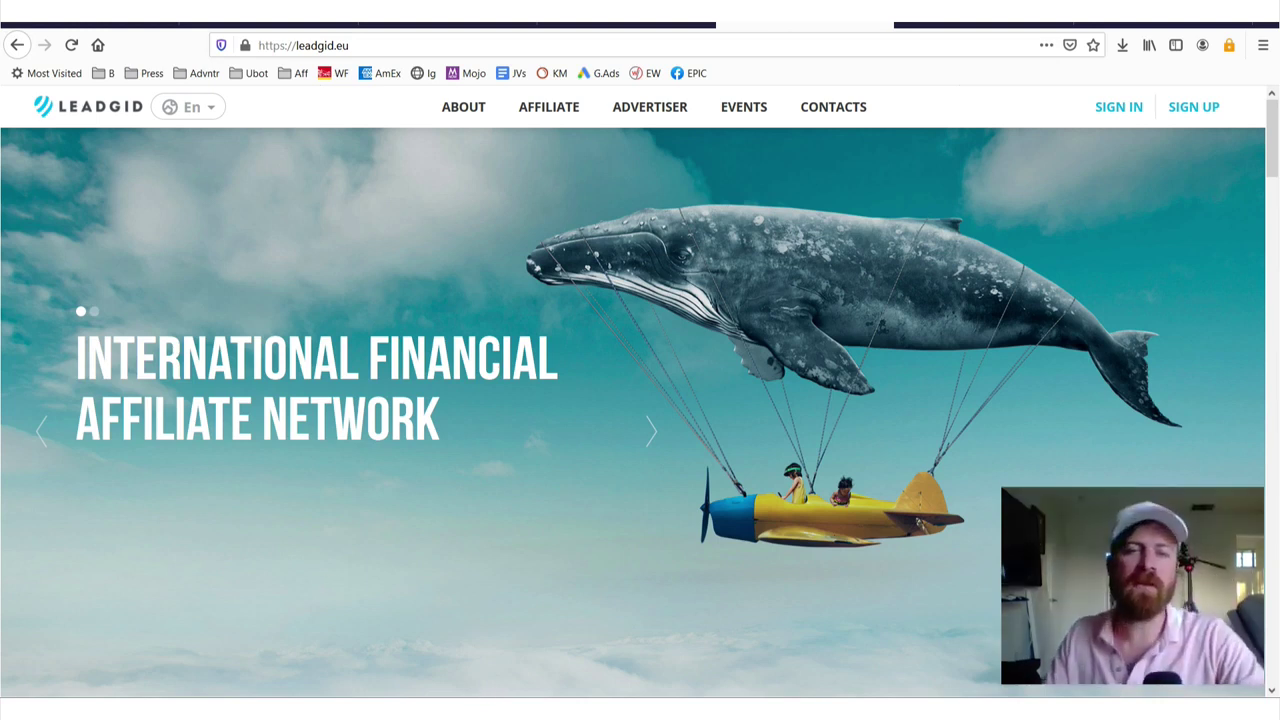
Scroll the leadgid.eu home page down to the footer
scroll(604, 234, "down", 5)
scroll(604, 234, "down", 5)
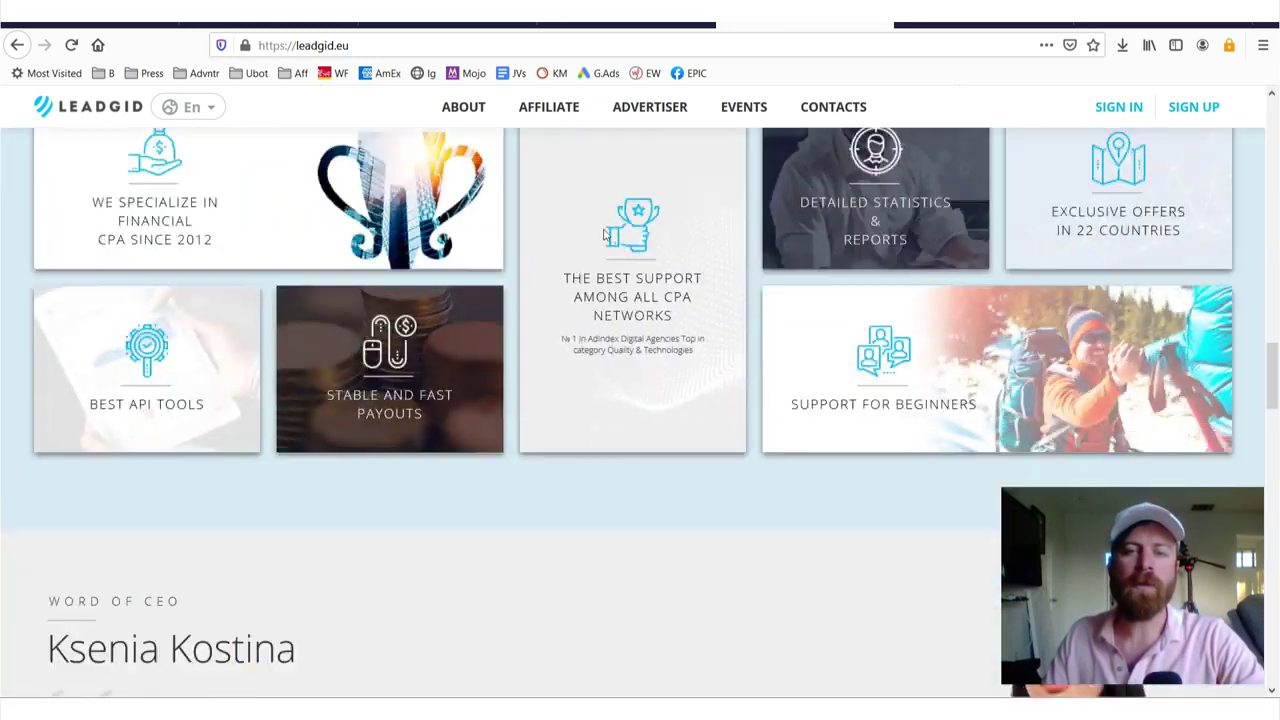
scroll(604, 234, "down", 5)
scroll(604, 234, "down", 5)
scroll(604, 234, "down", 5)
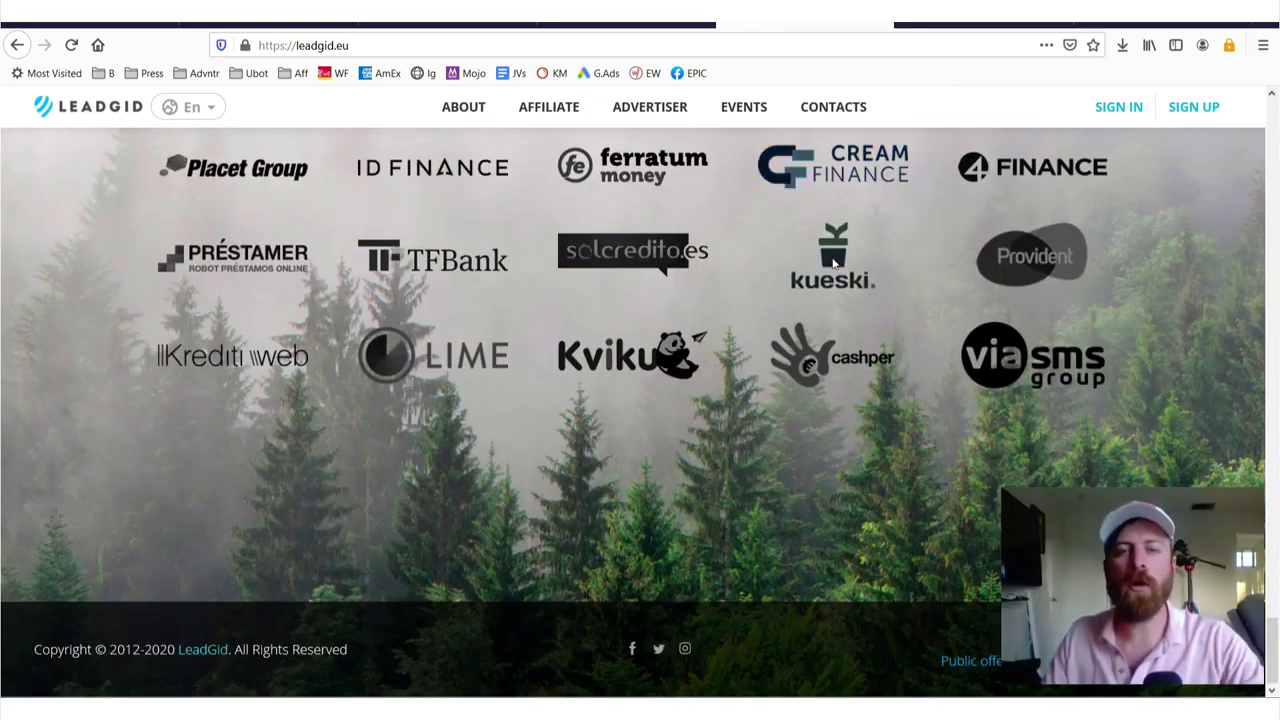
scroll(604, 234, "up", 5)
Switch to the my.leadgid.eu offers tab, scroll the table and highlight the 56.00 UAH payouts
key("ctrl+Tab")
scroll(638, 334, "down", 2)
scroll(640, 334, "down", 5)
scroll(640, 333, "up", 5)
scroll(720, 325, "up", 2)
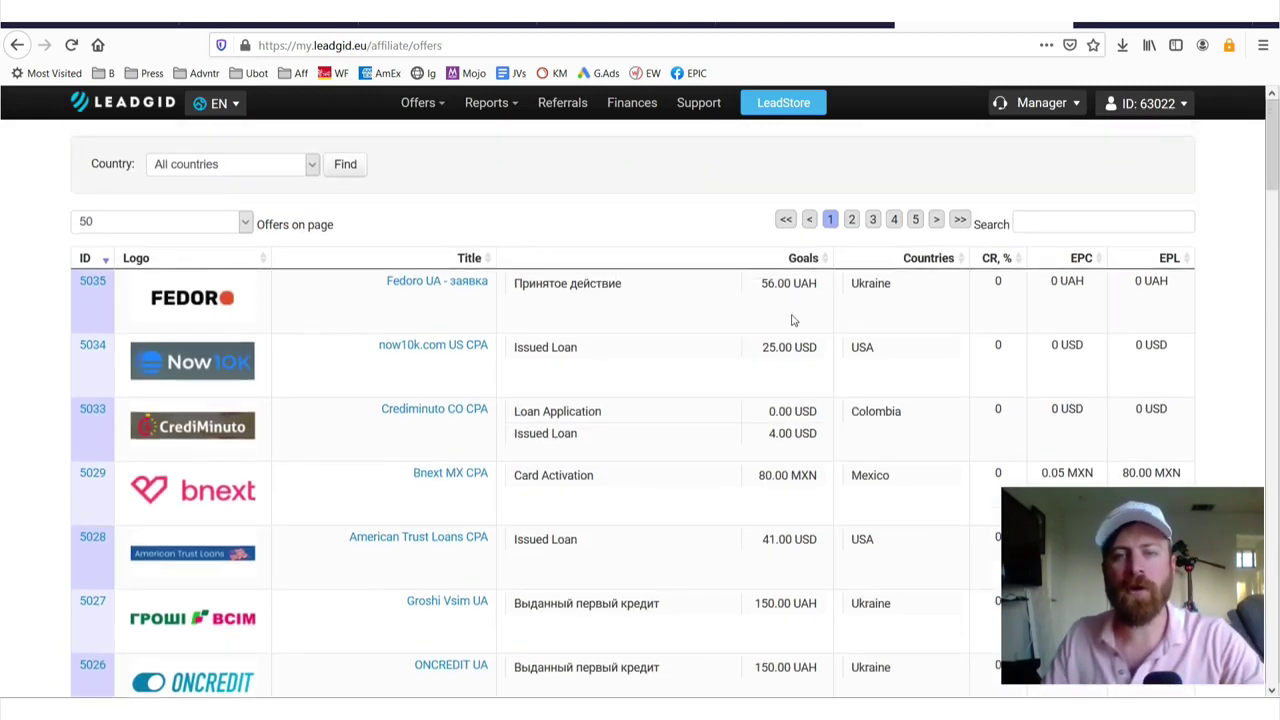
left_click_drag(759, 288, 825, 290)
left_click_drag(759, 346, 822, 348)
scroll(790, 380, "down", 4)
scroll(749, 434, "down", 3)
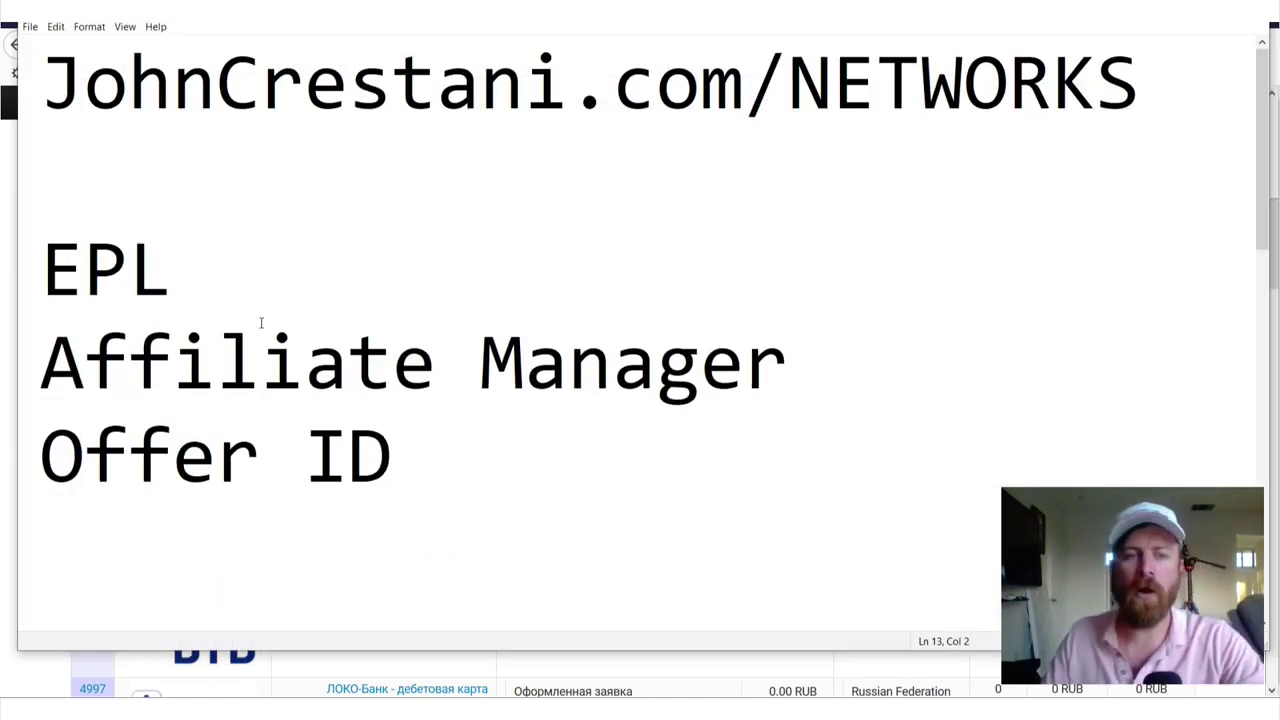
Highlight the EPL, Affiliate Manager and Offer ID note lines, then return to the browser
left_click_drag(46, 258, 391, 439)
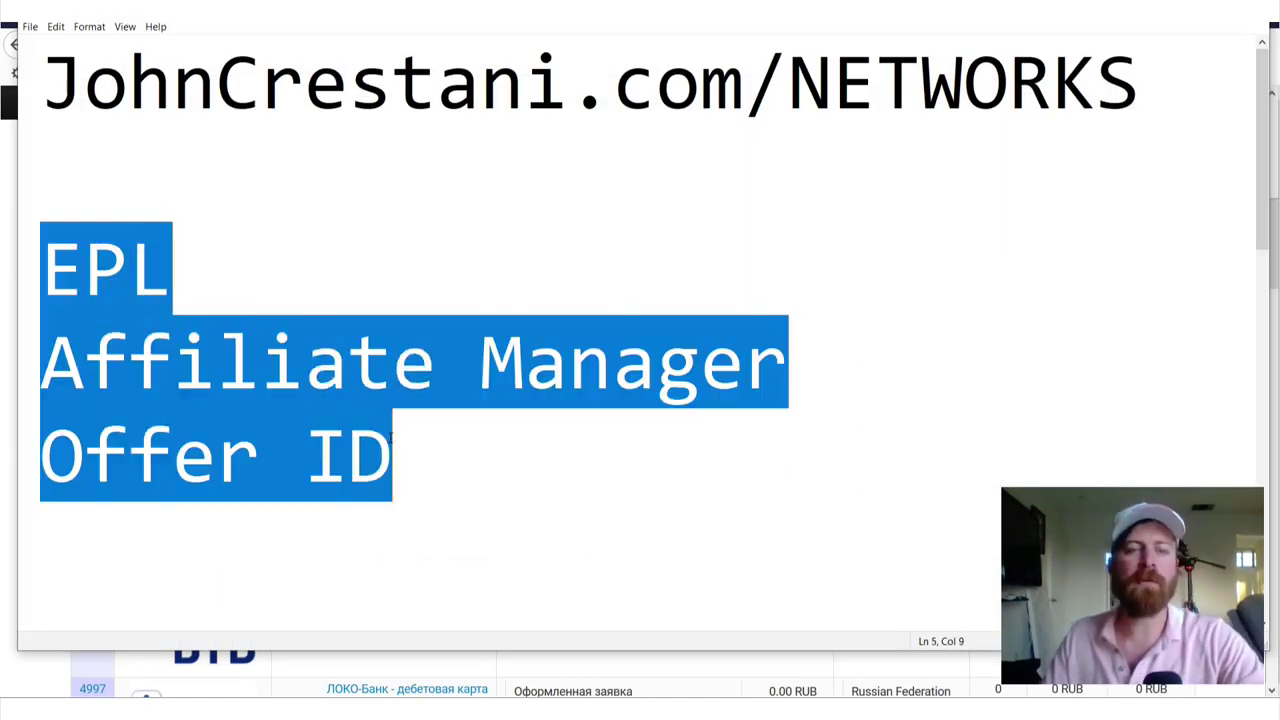
left_click(421, 455)
left_click_drag(84, 268, 288, 306)
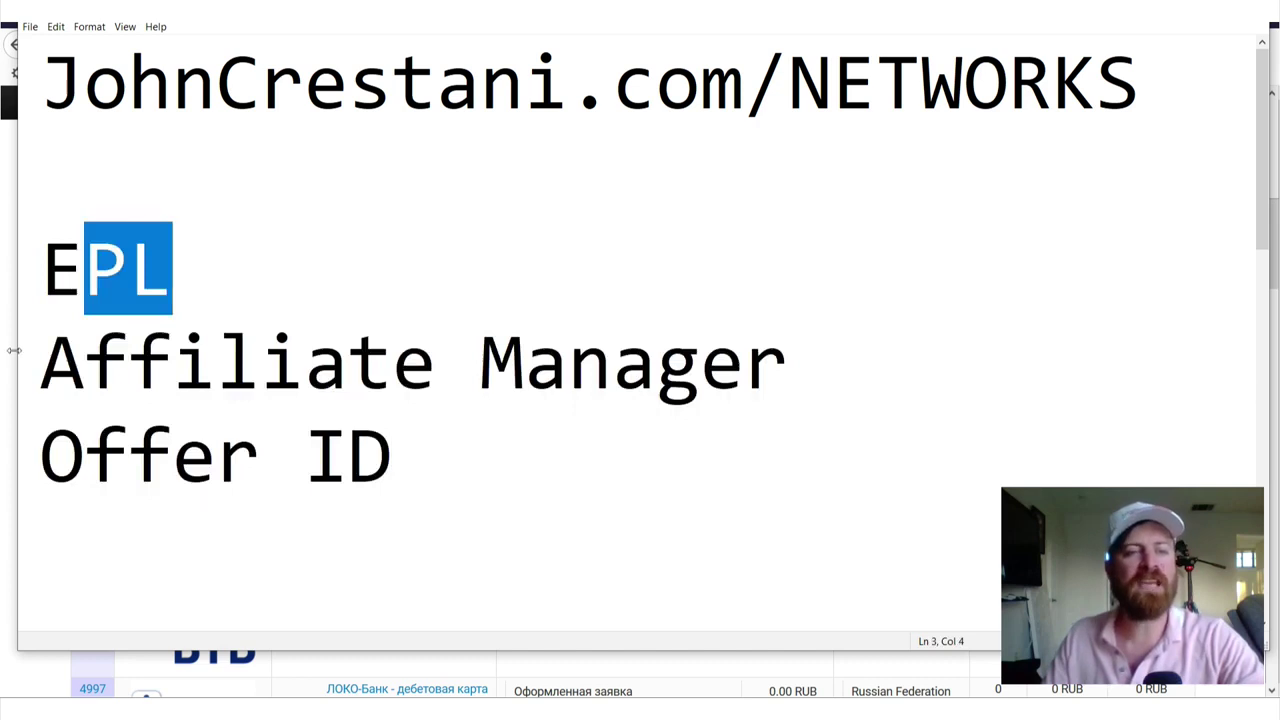
left_click_drag(37, 357, 748, 408)
left_click(348, 455)
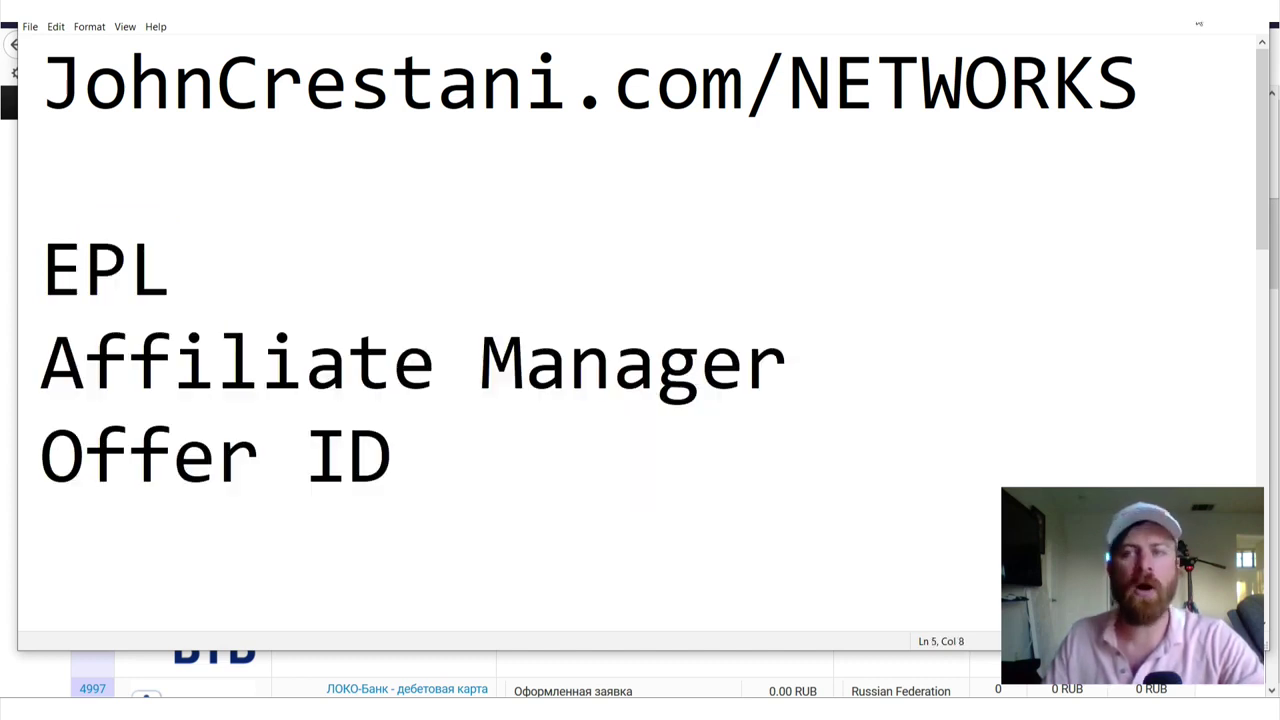
key("alt+Tab")
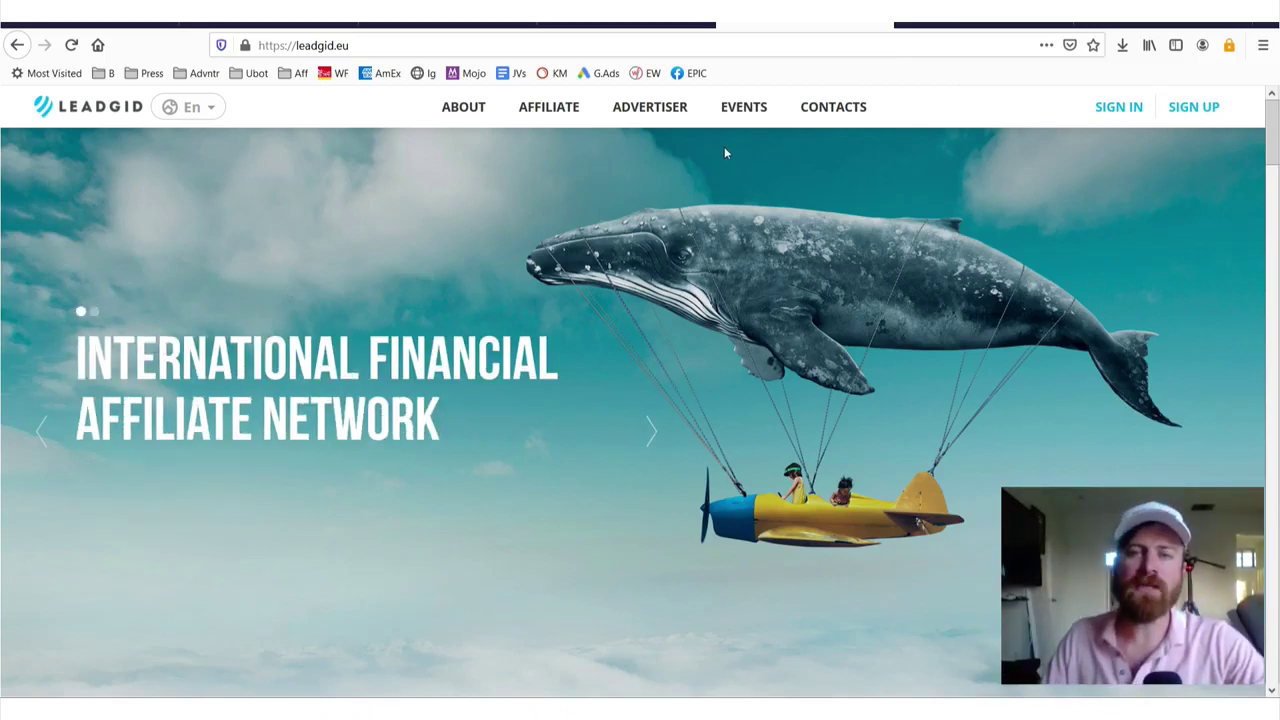
Switch to the my.leadgid.eu offers tab and scroll the table briefly
left_click(925, 24)
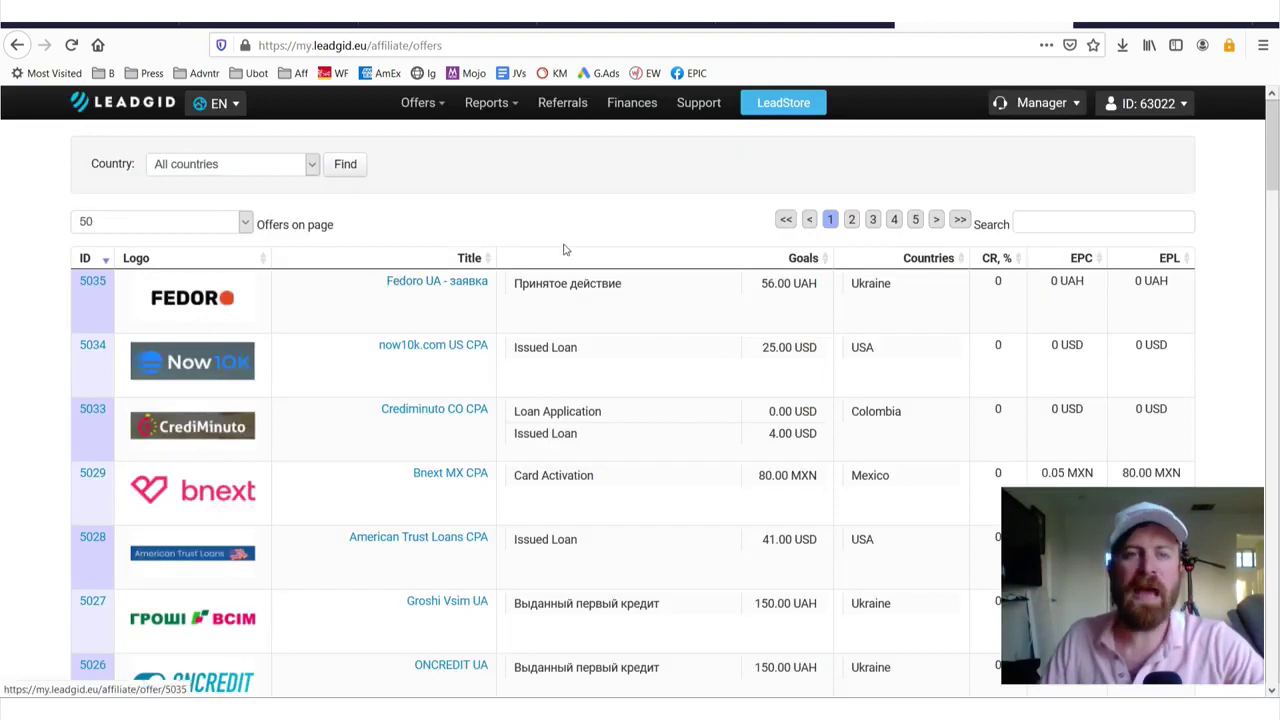
scroll(568, 255, "down", 5)
scroll(463, 127, "up", 5)
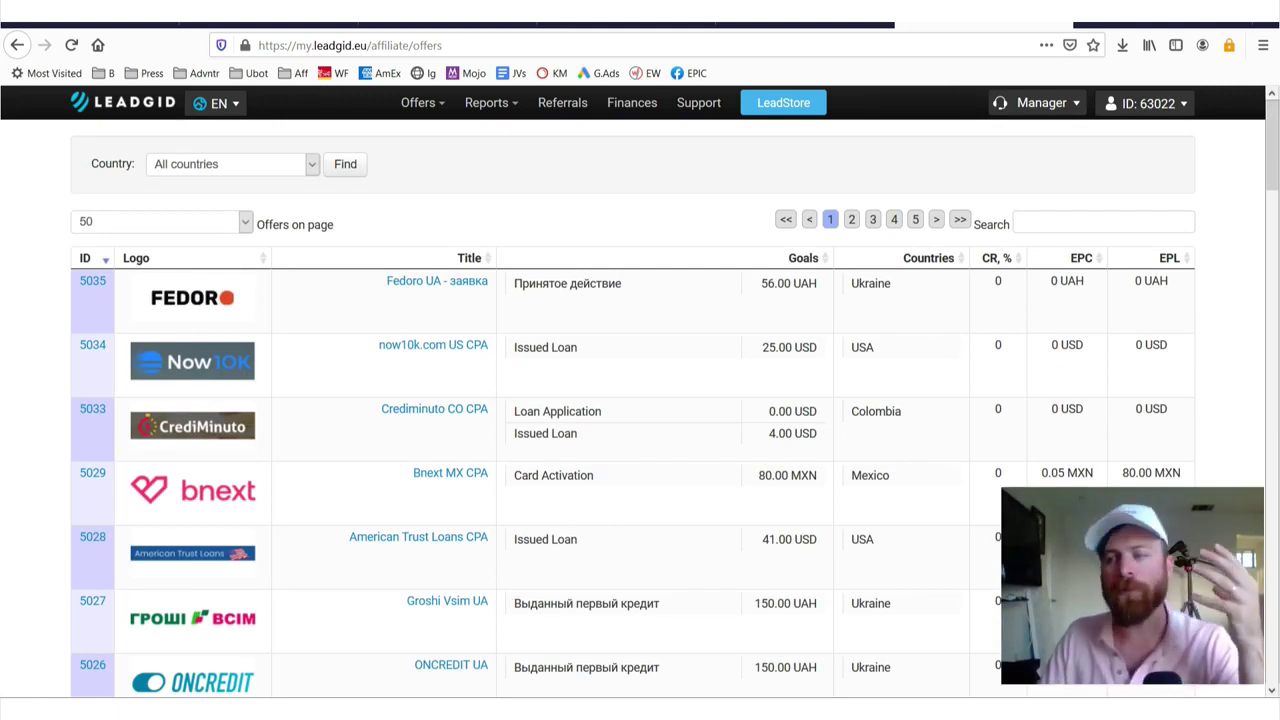
Select the JohnCrestani.com/NETWORKS note line, then go to the Top Affiliate Networks sheet
key("alt+Tab")
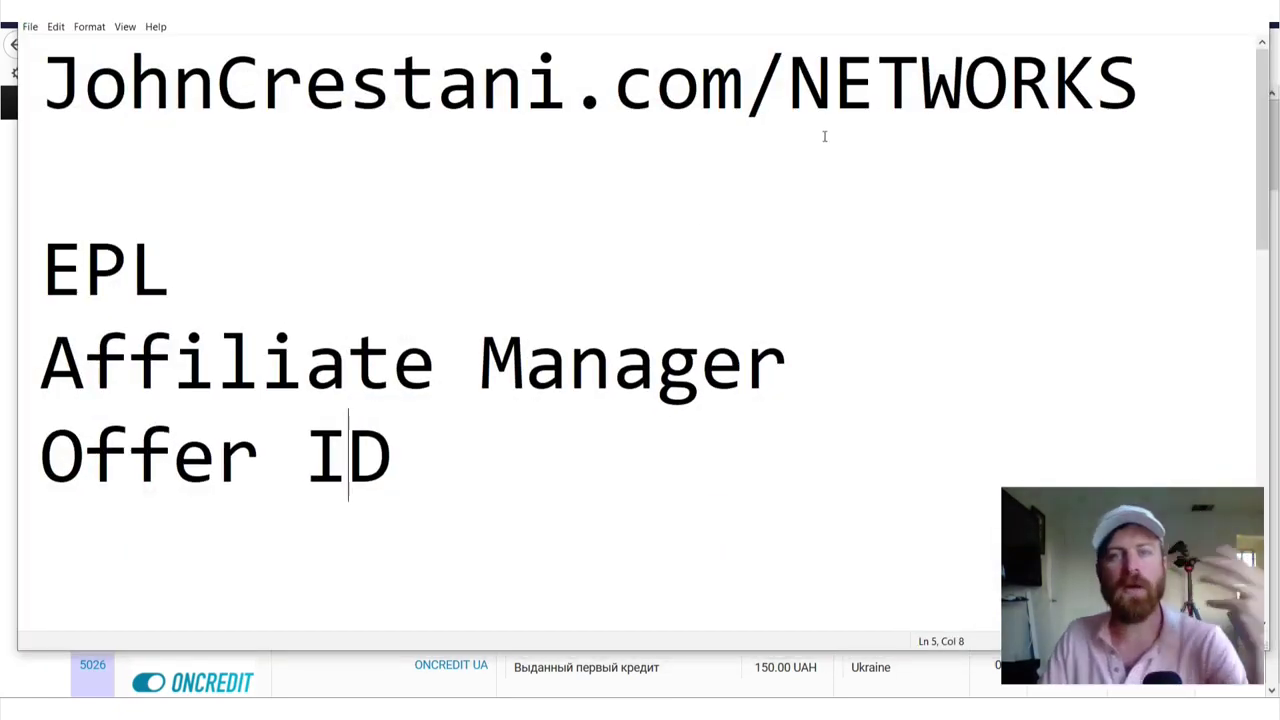
left_click(1137, 80)
key("shift+Home")
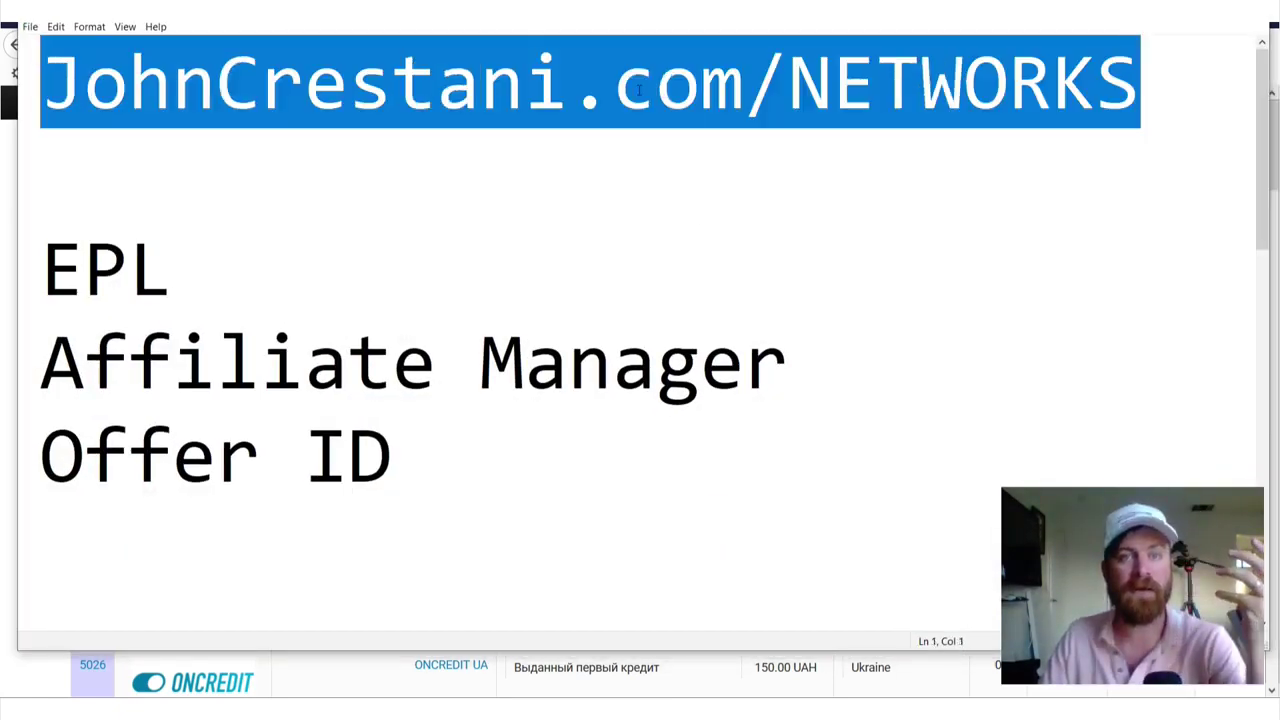
left_click(700, 80)
left_click_drag(1165, 80, 40, 80)
left_click(128, 85)
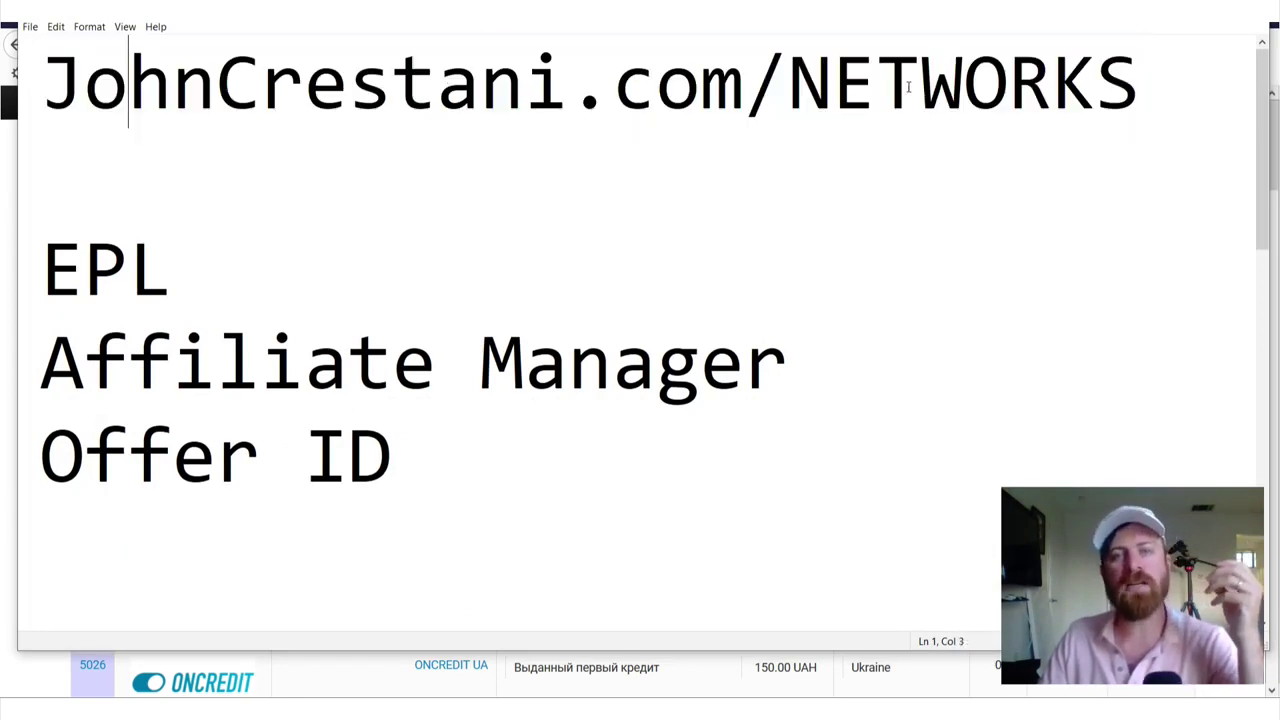
left_click(1166, 80)
key("shift+Home")
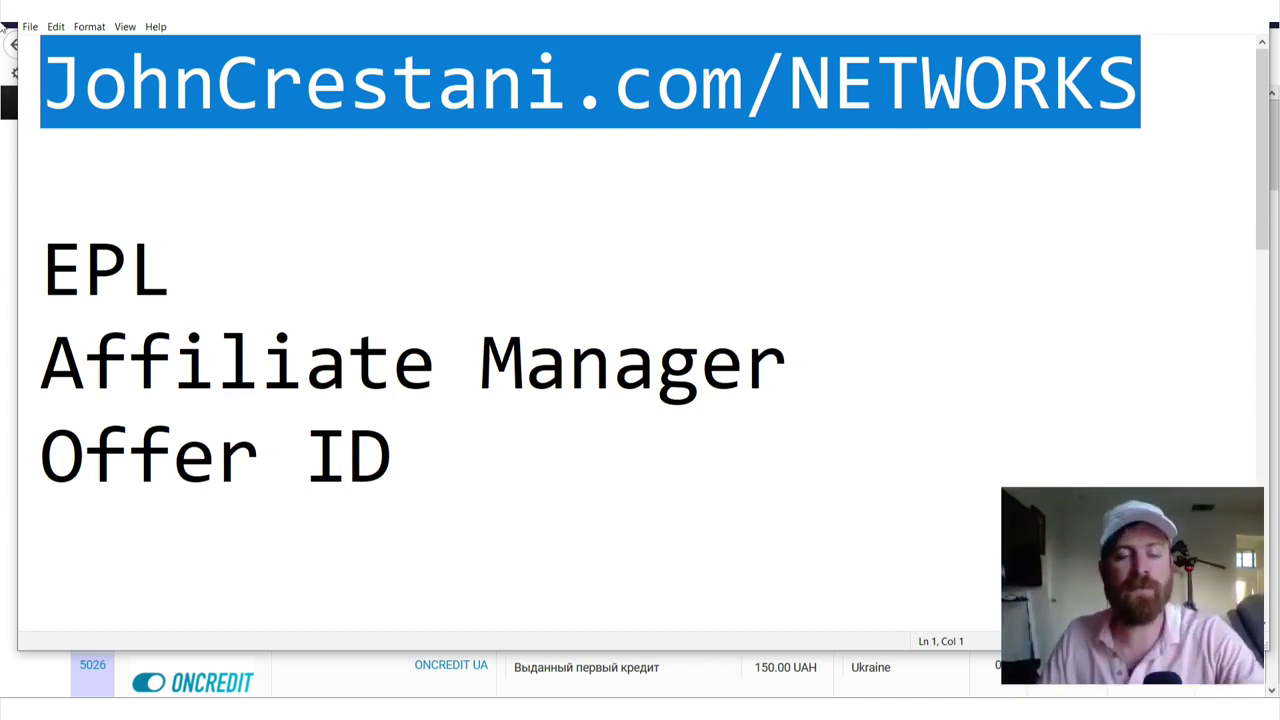
key("alt+Tab")
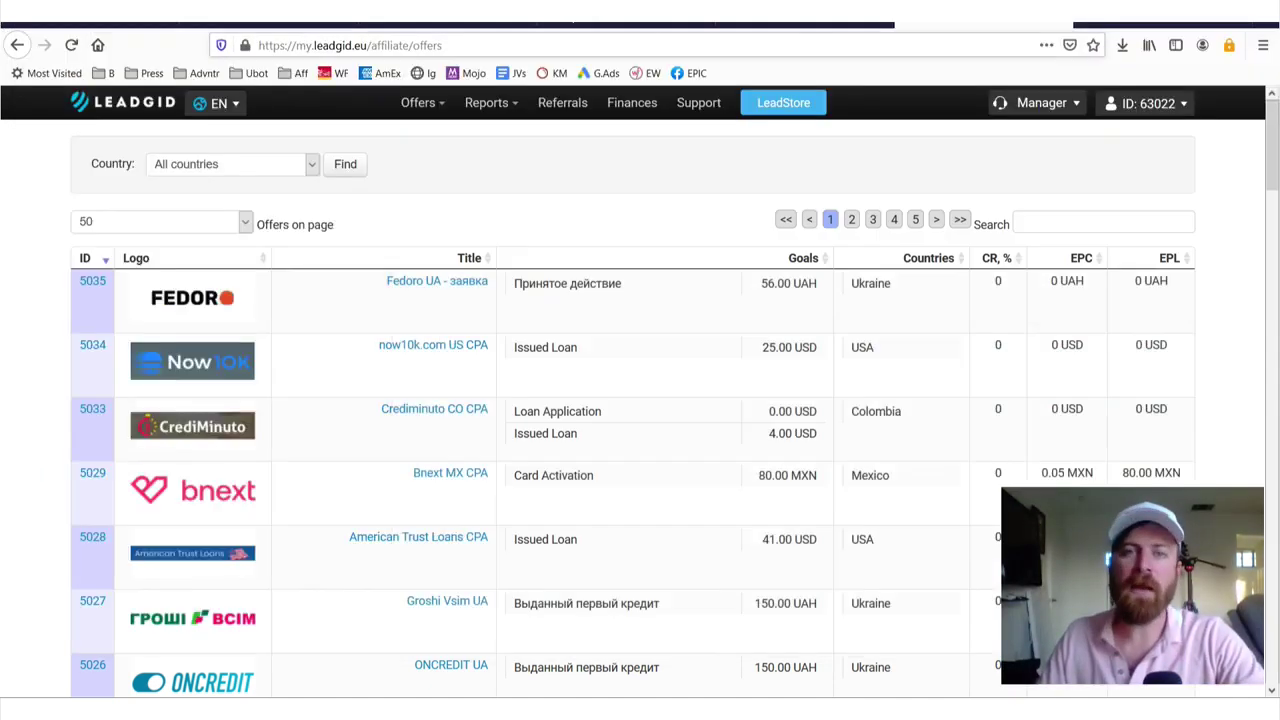
key("ctrl+shift+Tab")
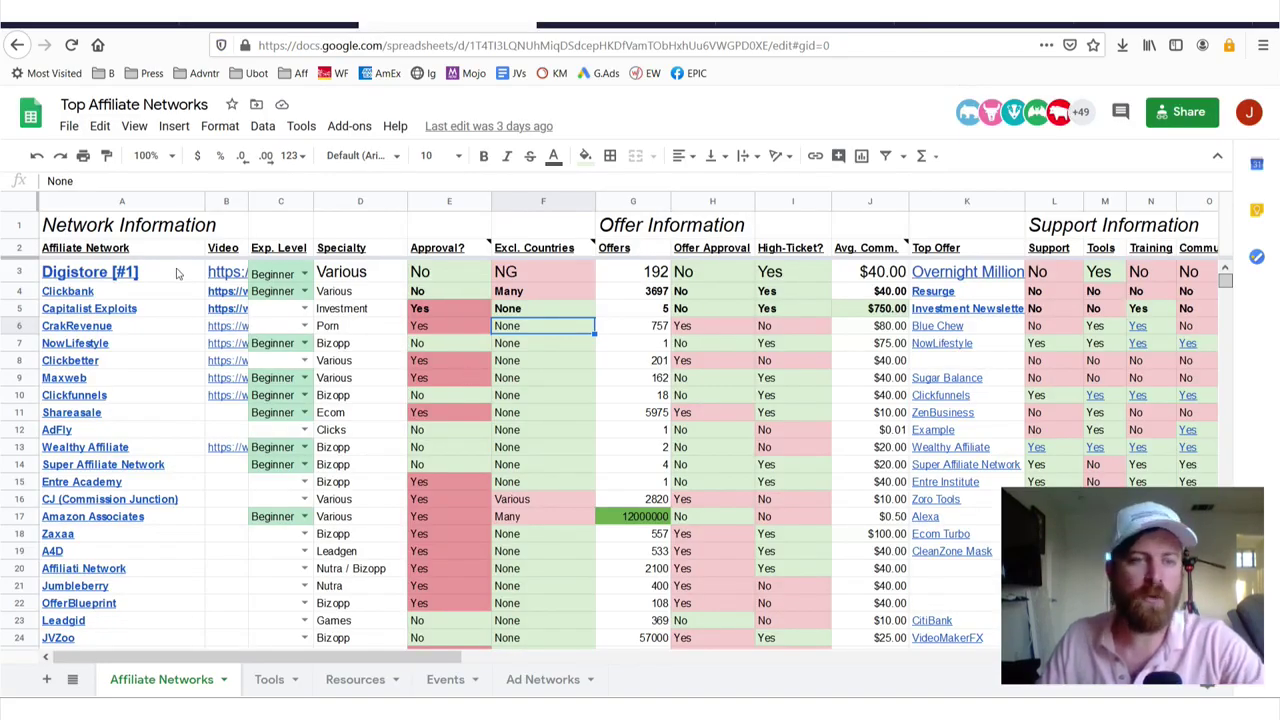
left_click(177, 274)
scroll(177, 450, "down", 1)
scroll(145, 275, "up", 1)
left_click(192, 462)
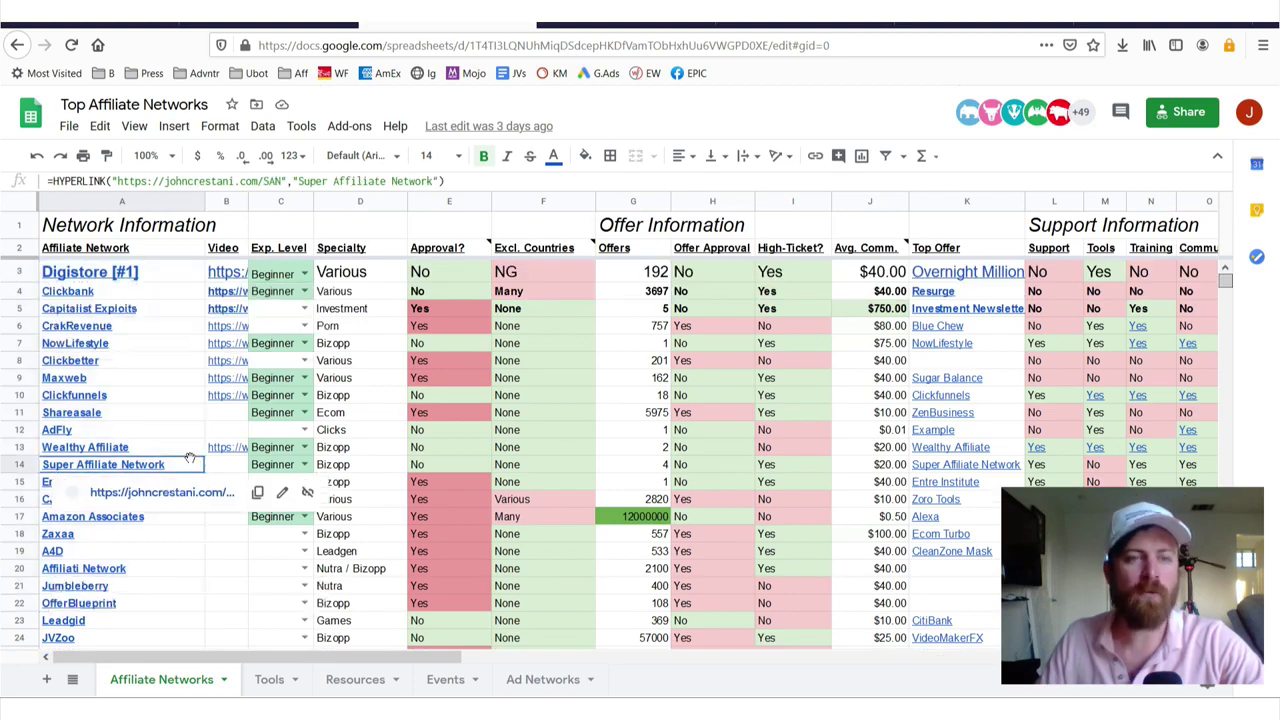
left_click_drag(172, 416, 145, 298)
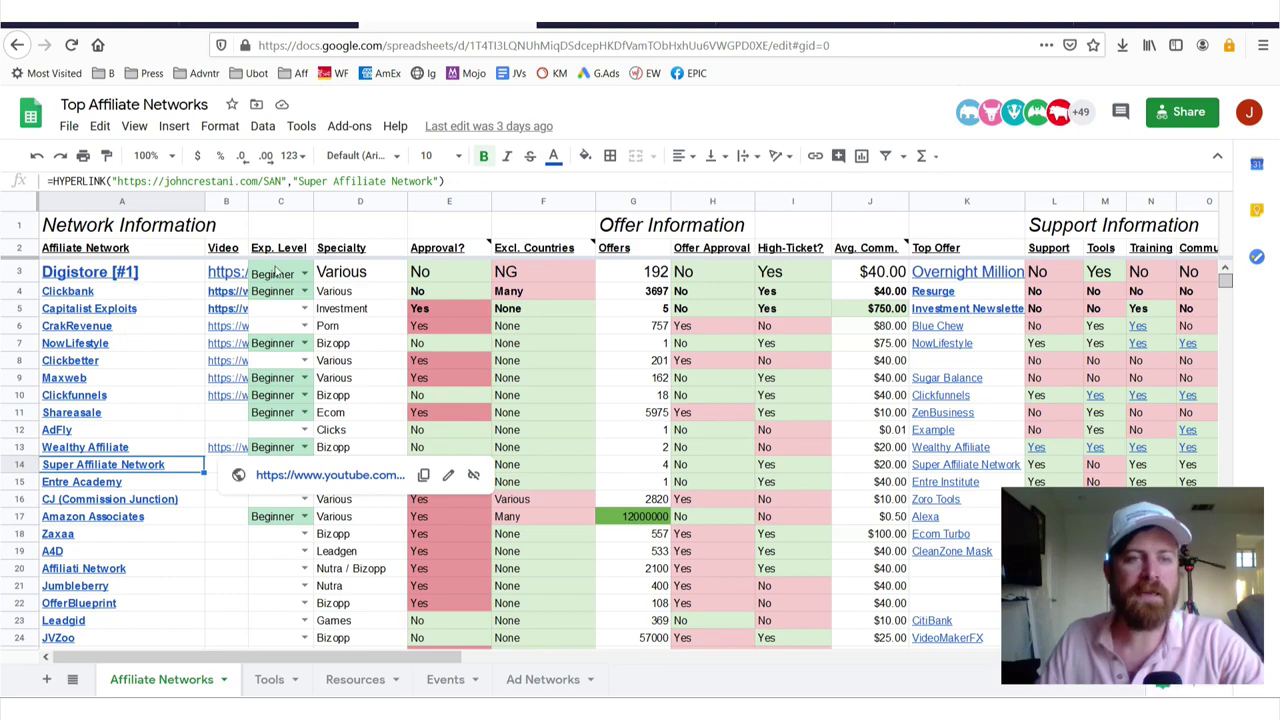
left_click_drag(287, 272, 280, 533)
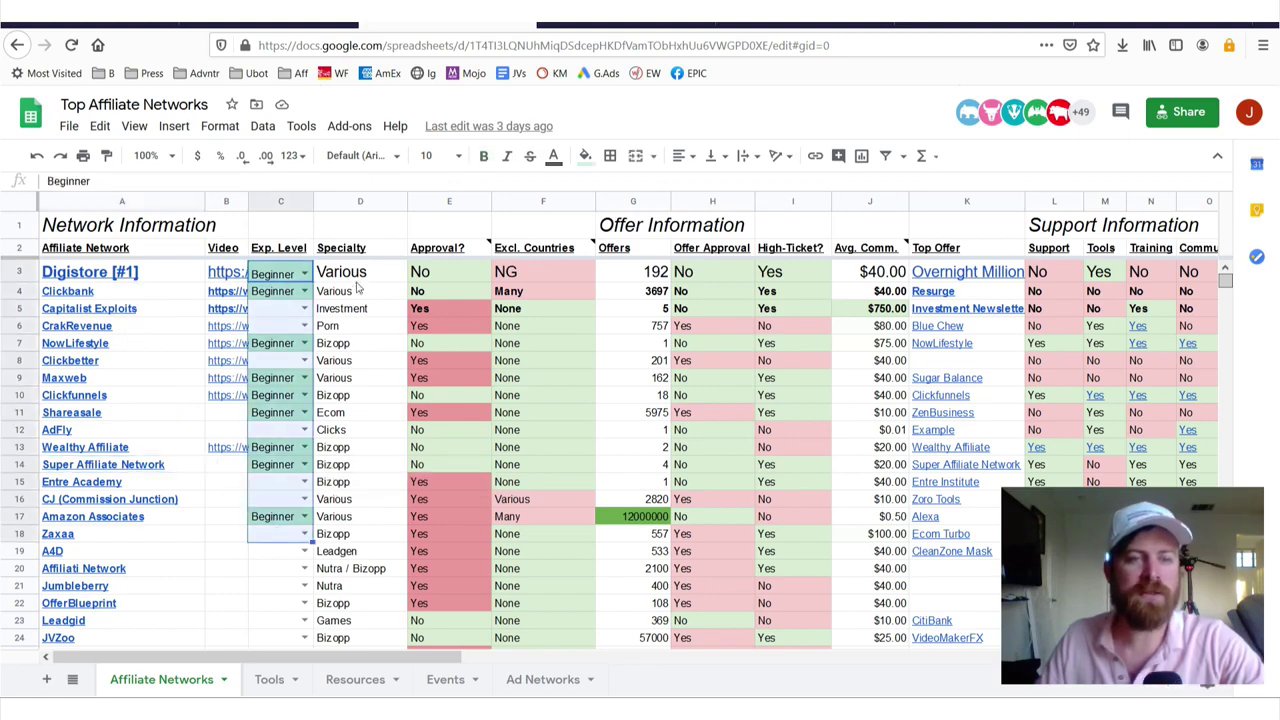
left_click_drag(355, 278, 350, 638)
scroll(100, 567, "down", 1)
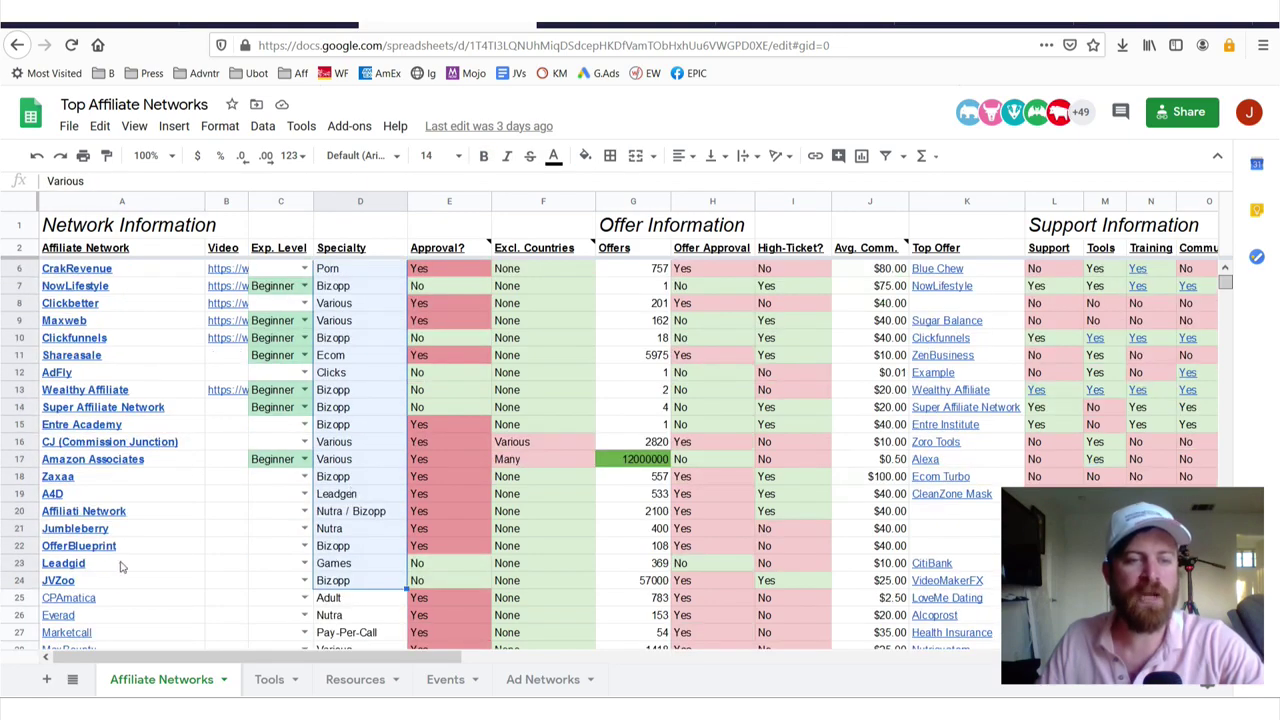
left_click(100, 567)
left_click(19, 563)
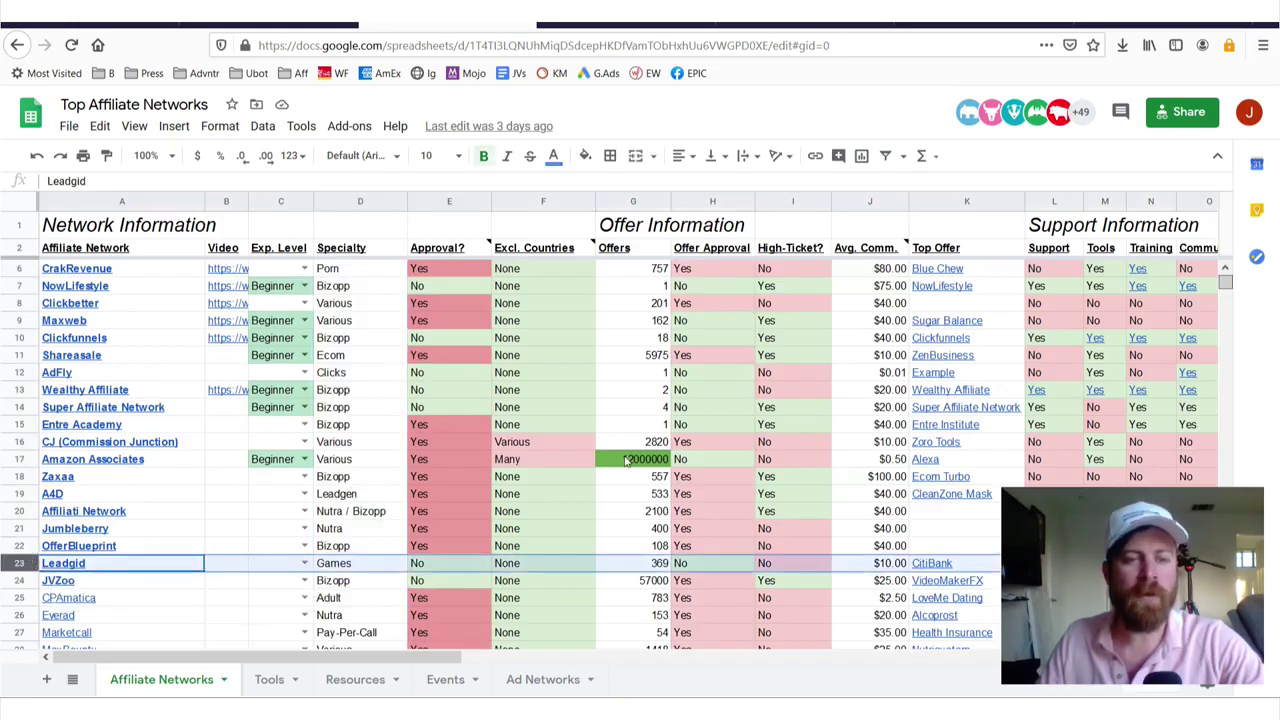
Set the Leadgid row's font size to 18
scroll(625, 459, "down", 2)
scroll(625, 459, "down", 2)
left_click(455, 155)
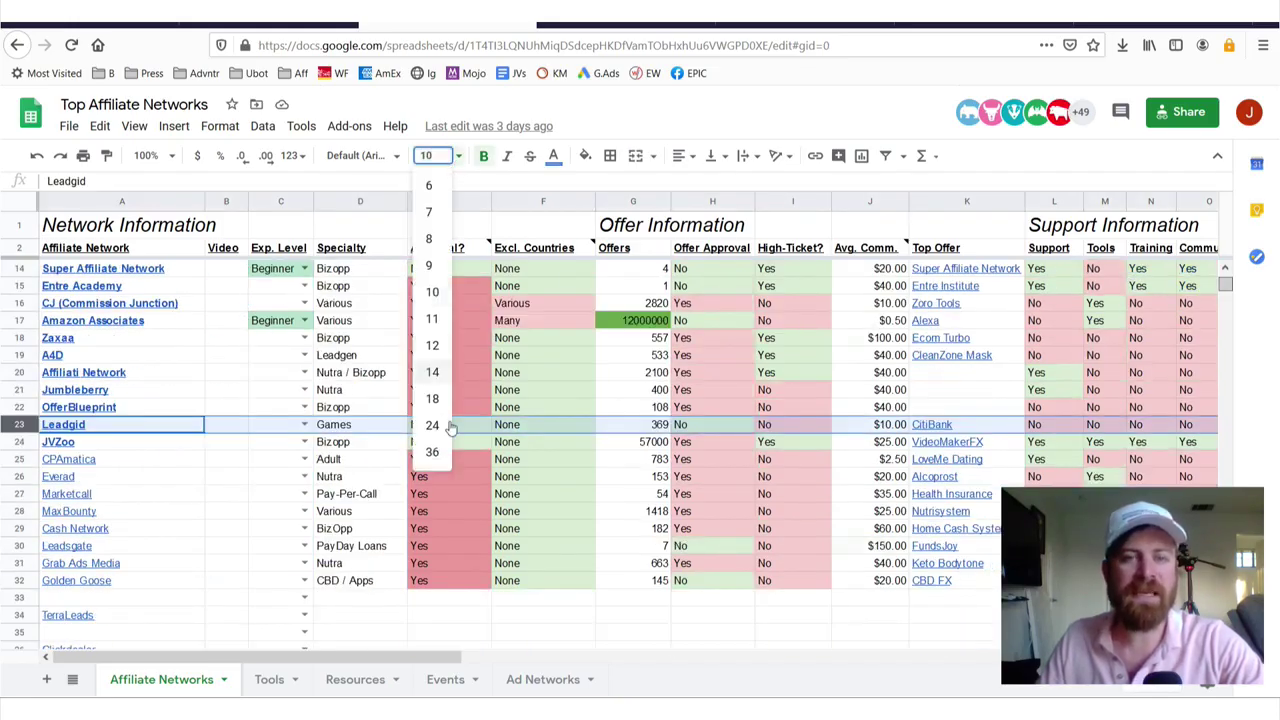
left_click(432, 398)
Review the Leadgid row's cells and change the D23 specialty to Finance
left_click(388, 435)
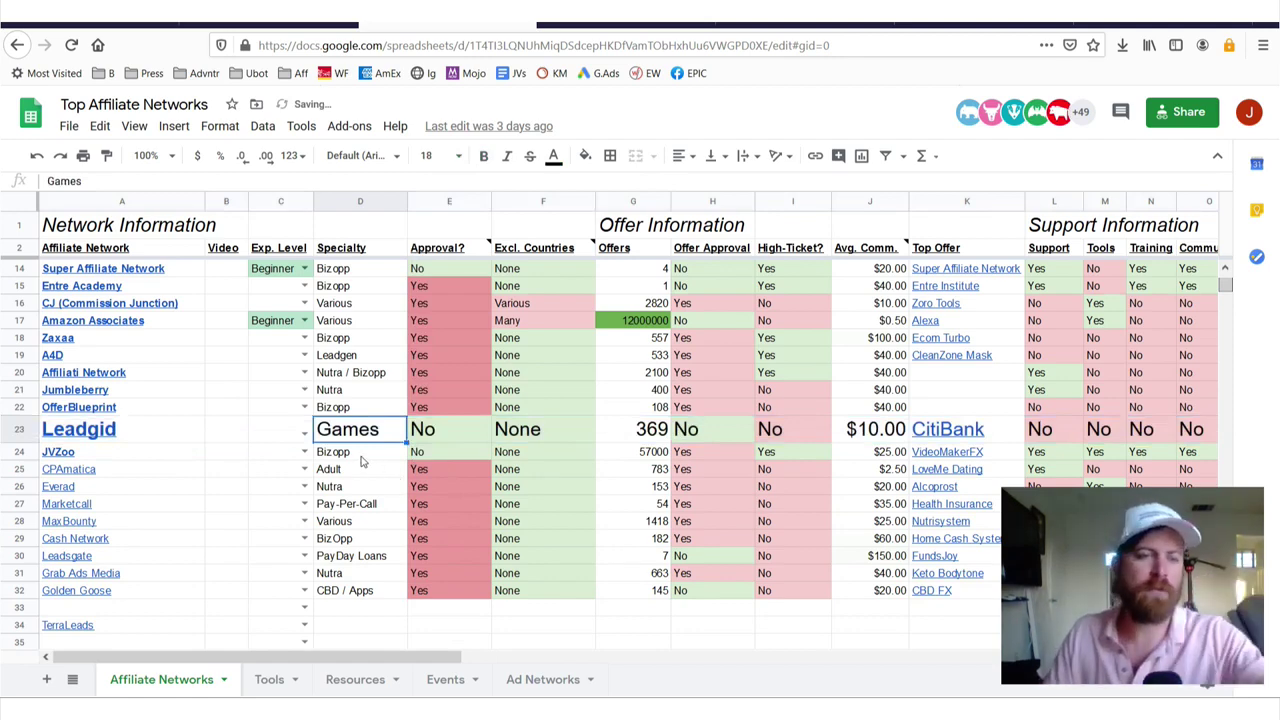
left_click(418, 428)
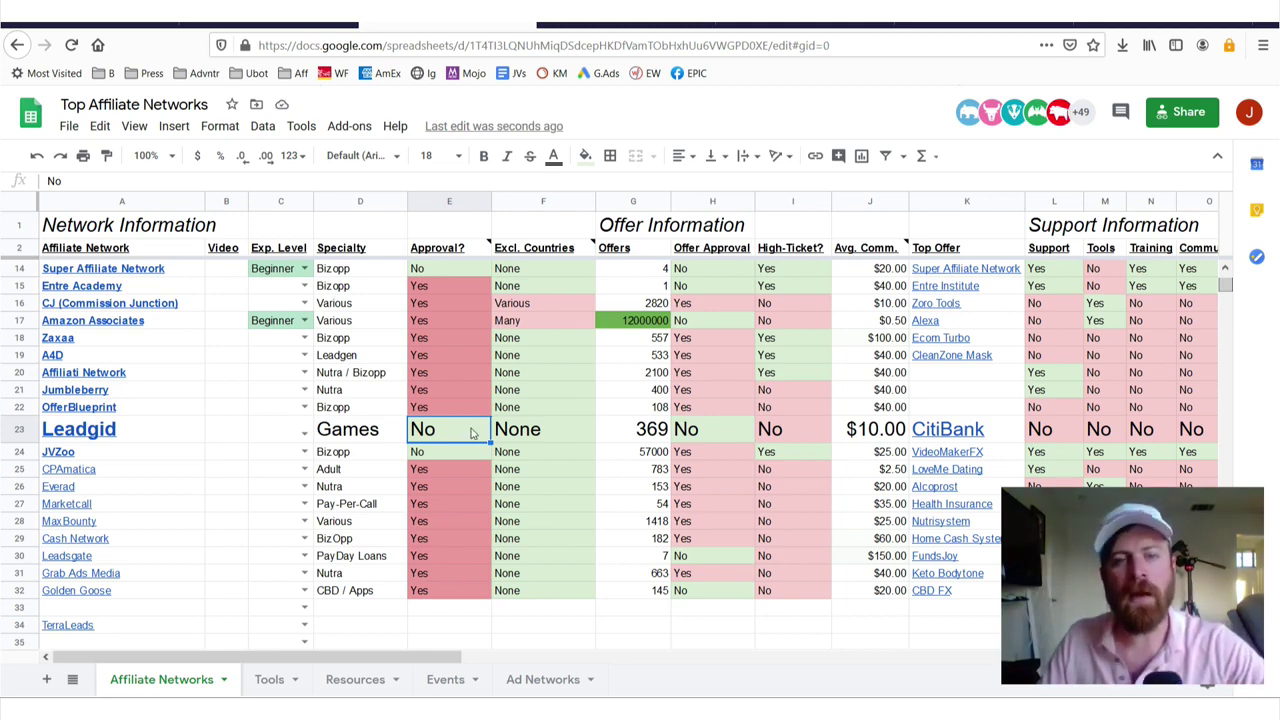
left_click(560, 428)
left_click(655, 432)
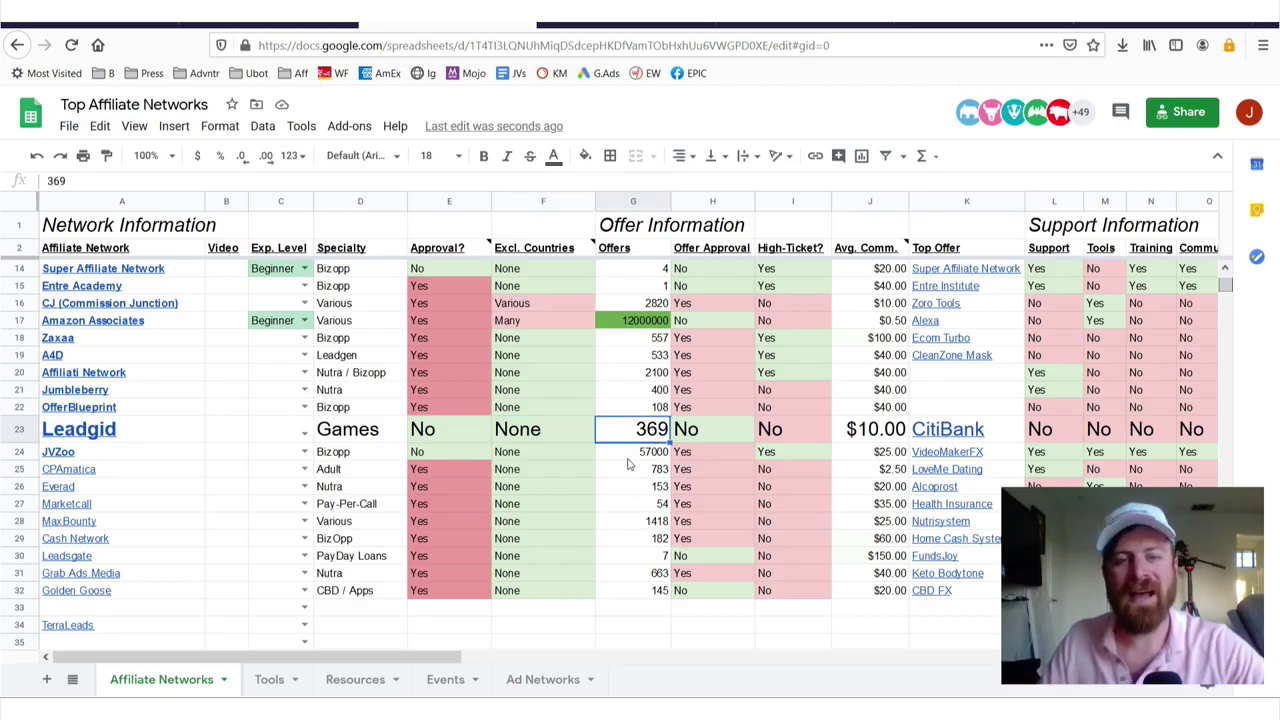
left_click(347, 440)
key("BackSpace")
type("ance")
left_click(1005, 433)
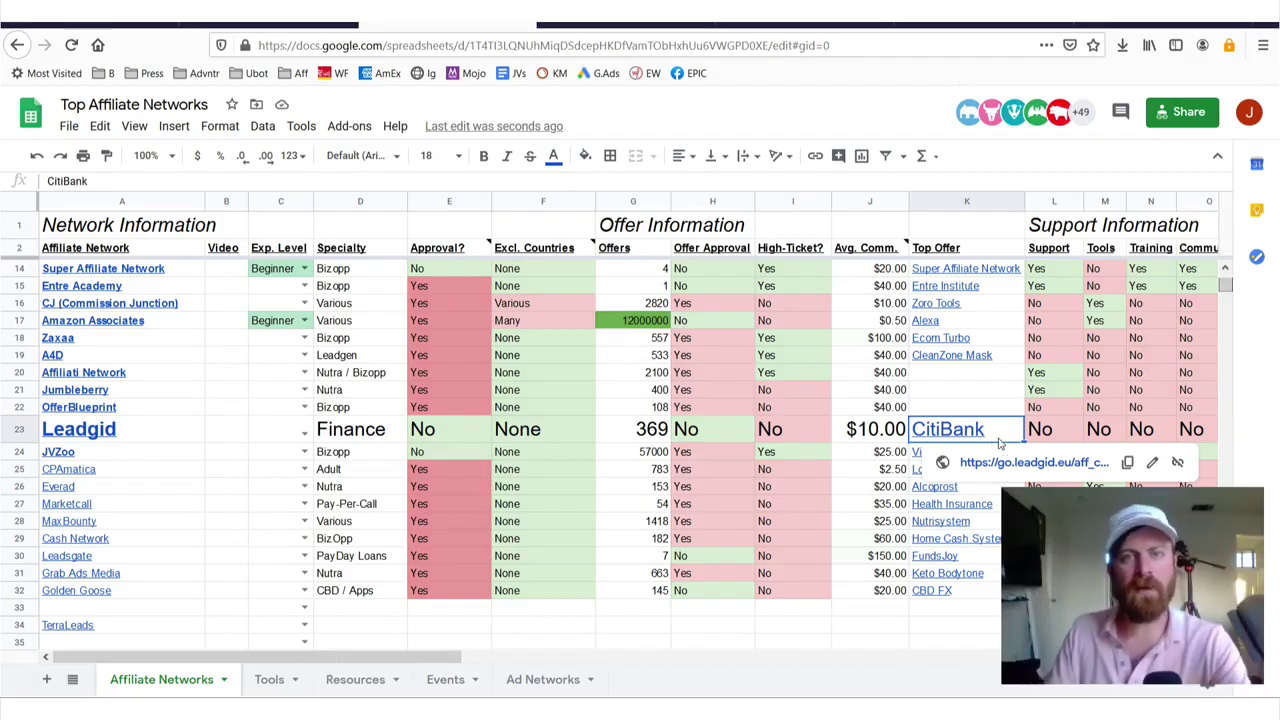
Open the CitiBank top-offer link in K23 to reach leadgid.eu
mouse_move(180, 428)
left_mouse_down()
mouse_move(935, 447)
mouse_move(1020, 430)
left_mouse_up()
left_click(1020, 428)
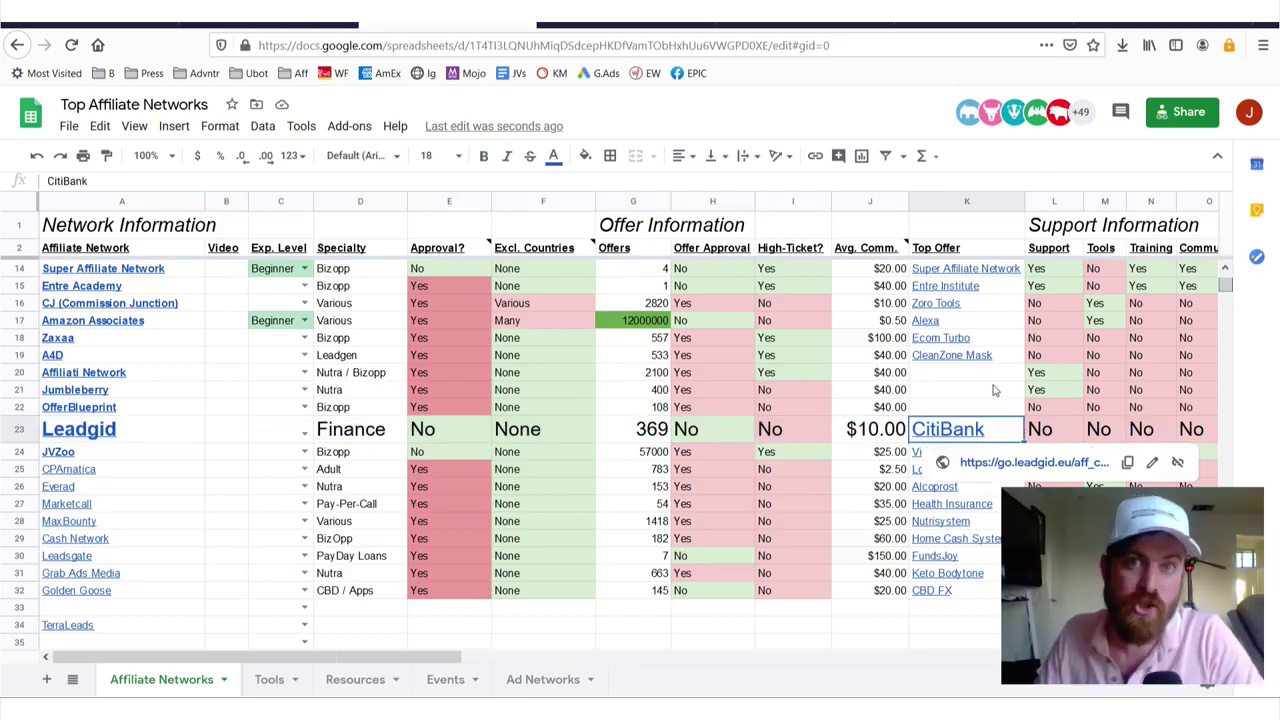
left_click(1034, 462)
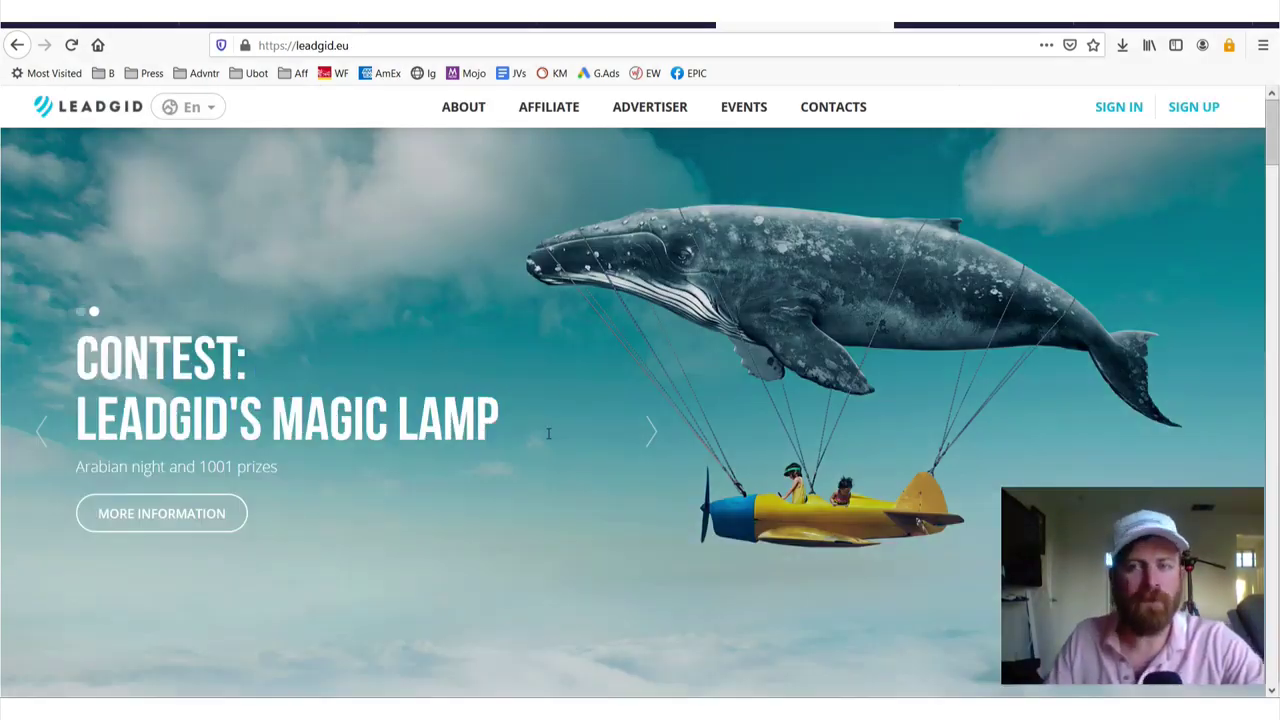
Annotate the home page's registration area, clear it, and switch to the offers tab
mouse_move(237, 613)
left_mouse_down()
mouse_move(623, 463)
mouse_move(1012, 258)
left_mouse_up()
mouse_move(1082, 137)
left_mouse_down()
mouse_move(1210, 123)
mouse_move(1138, 155)
left_mouse_up()
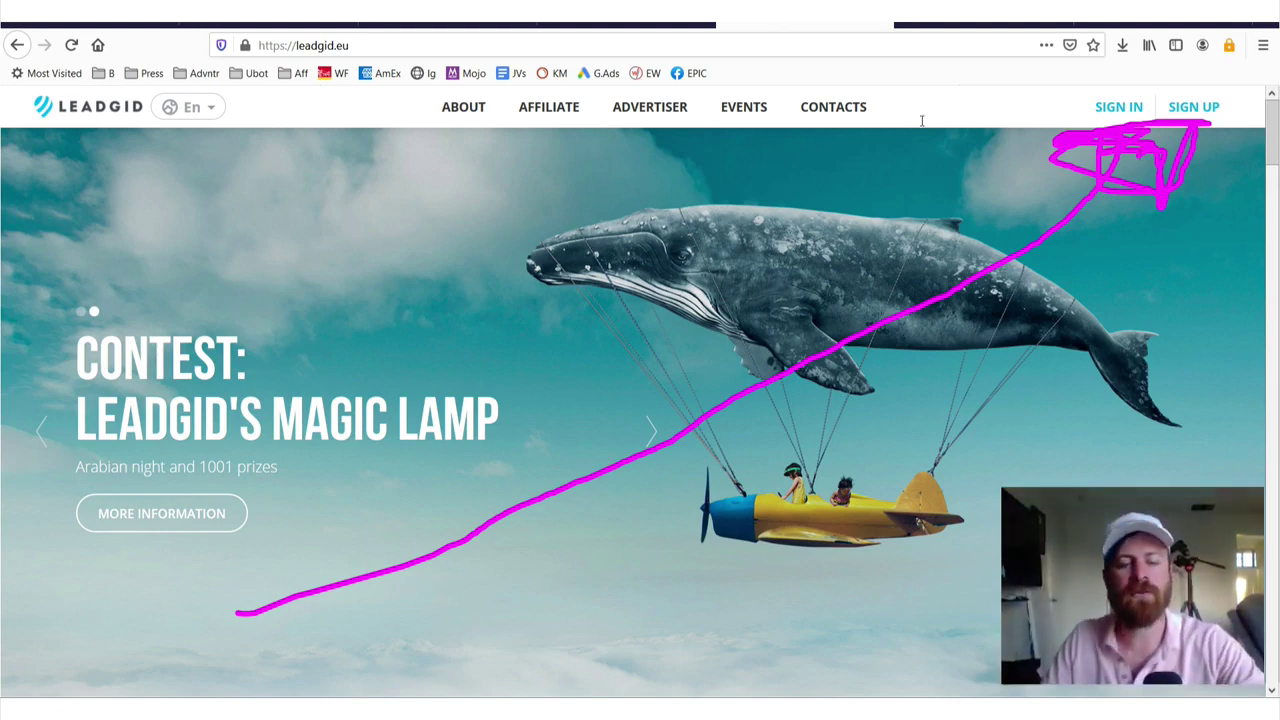
key("Escape")
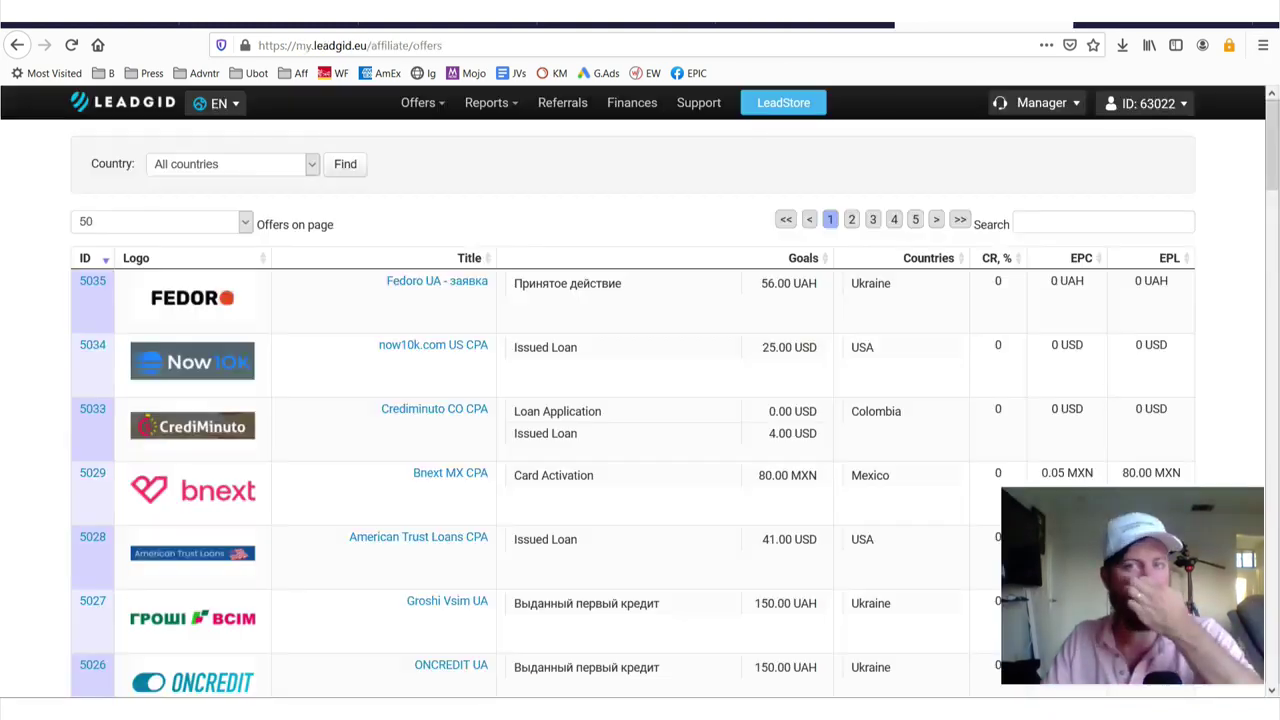
key("ctrl+Tab")
Zoom in, go to the spreadsheet, and briefly circle Leadgid's 369 offers count
scroll(617, 283, "down", 3)
scroll(623, 308, "up", 3)
key("ctrl+plus")
key("ctrl+plus")
left_click(460, 12)
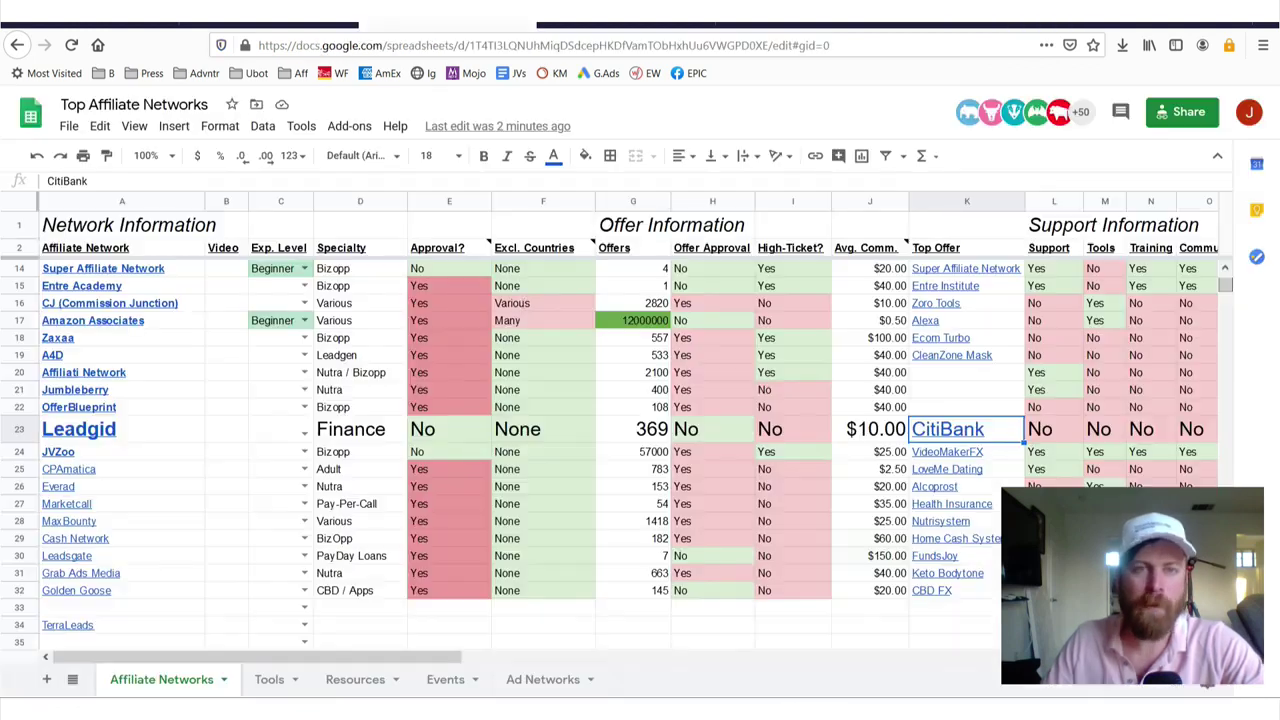
left_click_drag(688, 418, 682, 402)
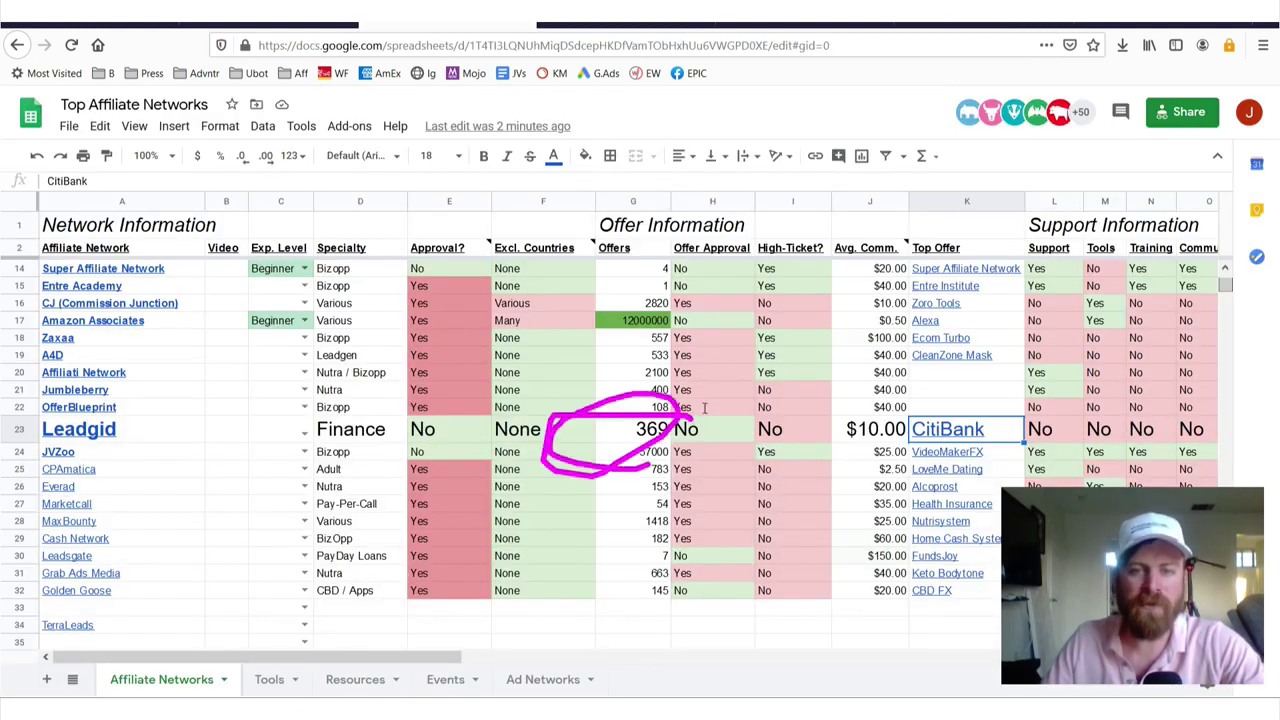
key("Escape")
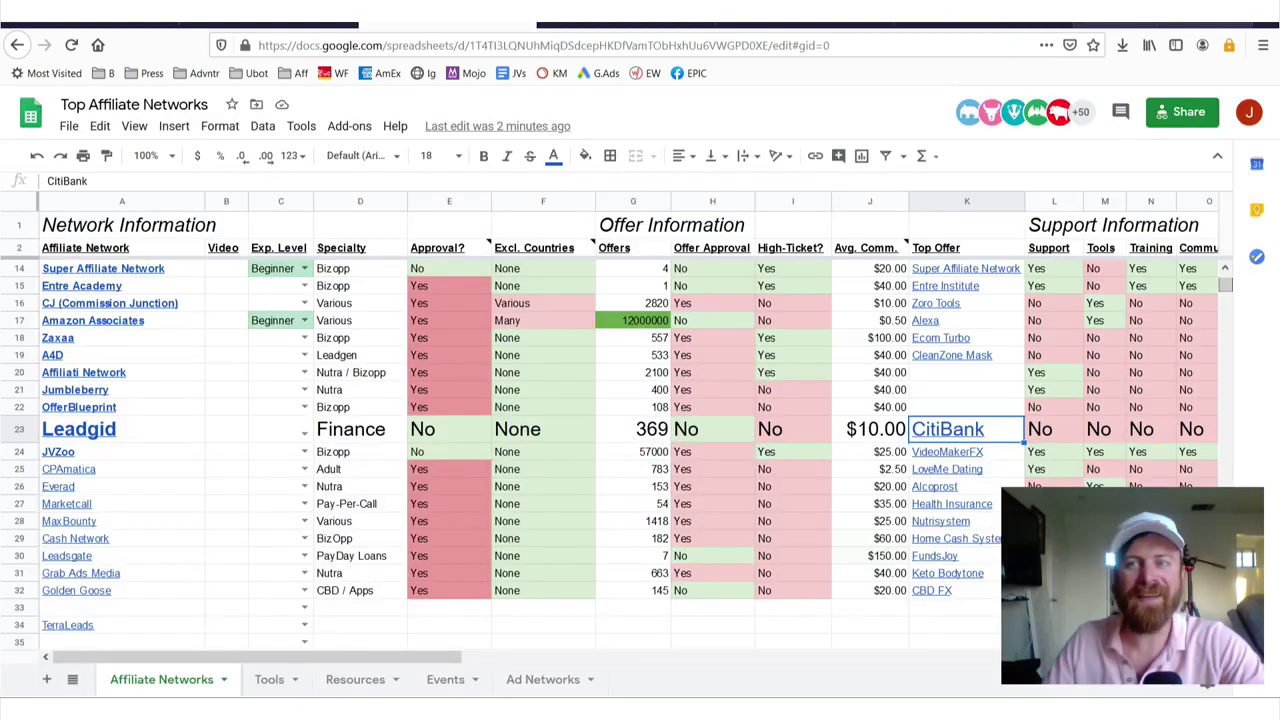
Return to the LeadGid offers list and circle the top offer's country
left_click(984, 12)
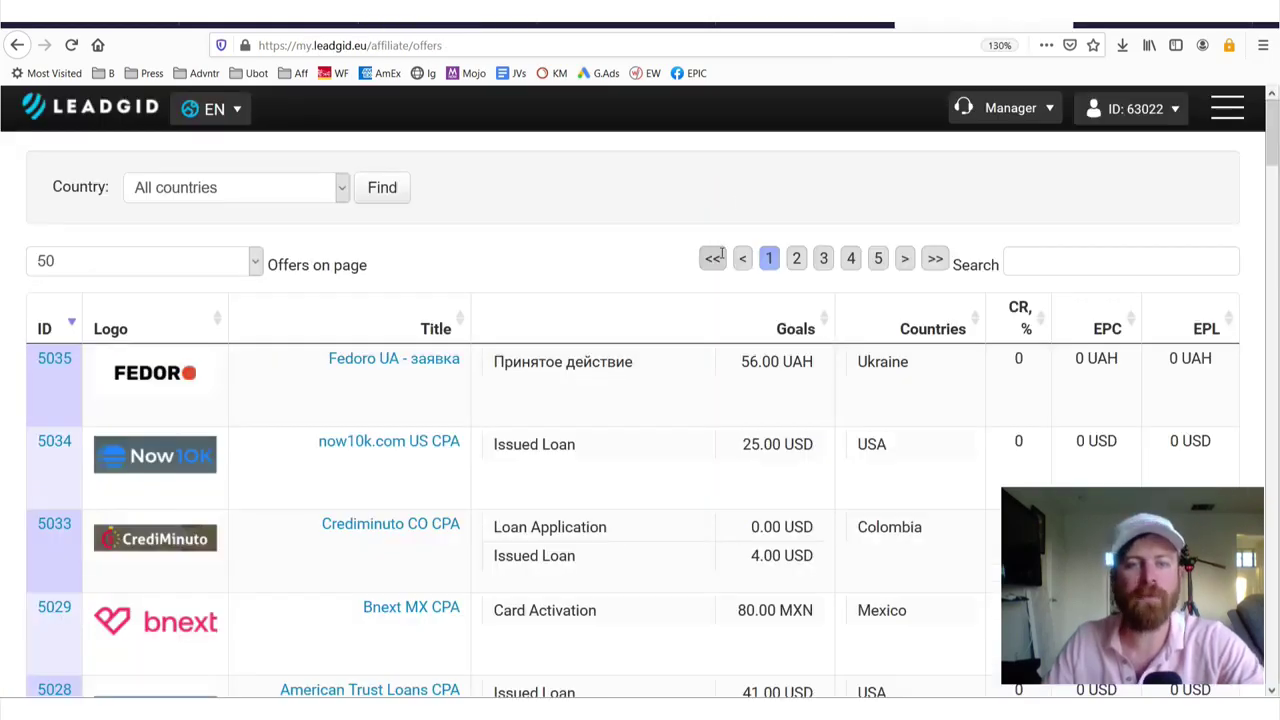
scroll(737, 323, "down", 3)
scroll(737, 323, "up", 3)
scroll(760, 335, "up", 2)
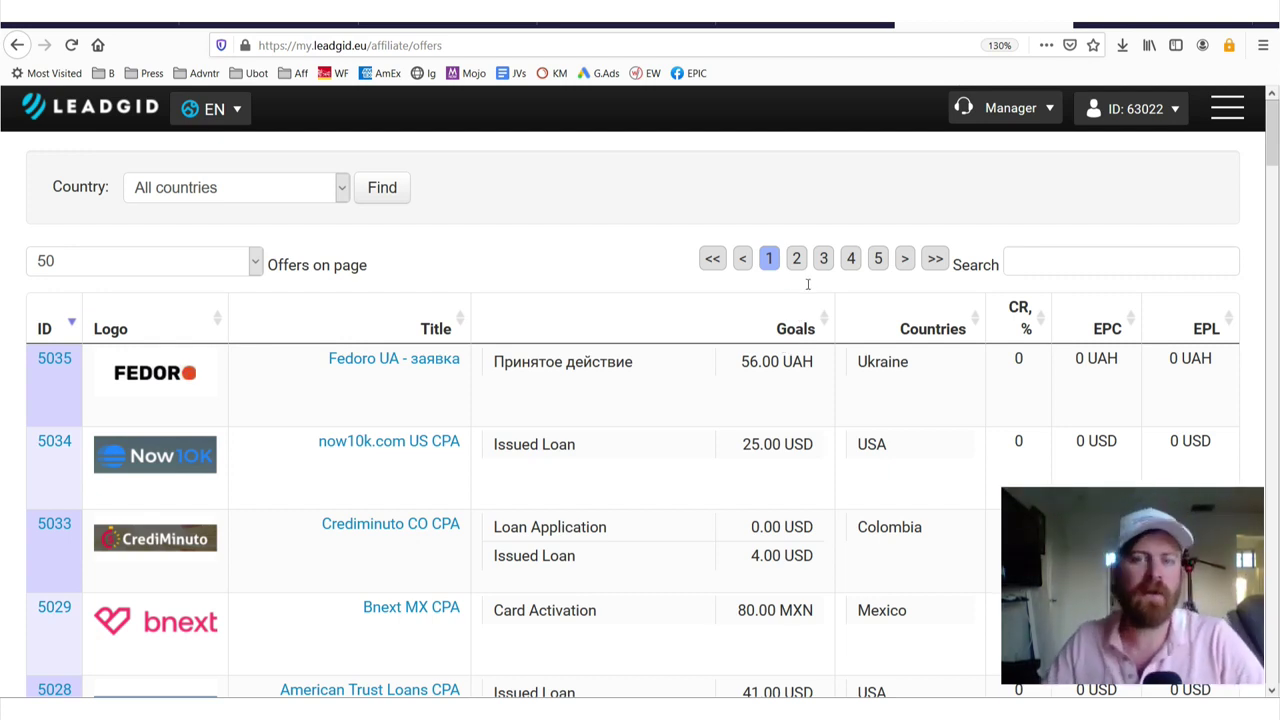
scroll(468, 240, "down", 2)
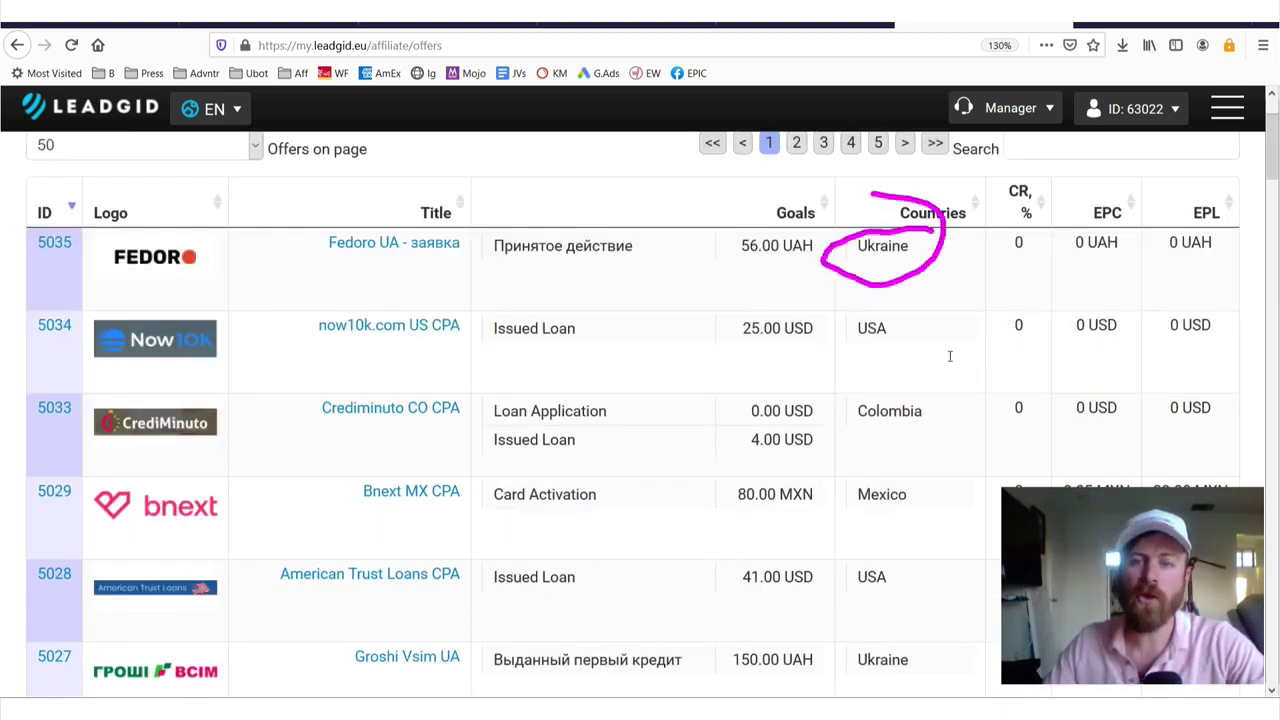
left_click_drag(860, 305, 910, 323)
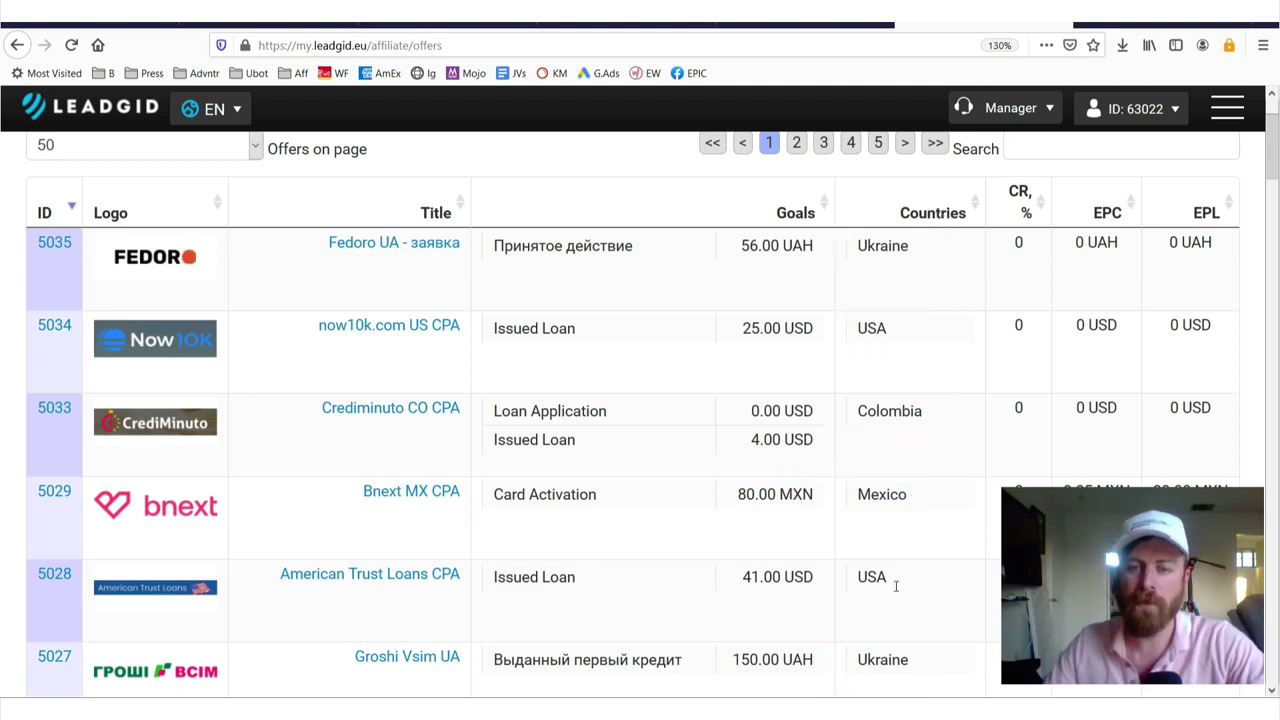
Scroll down through the Russian loan offers and back to the top of page one
scroll(890, 560, "down", 2)
scroll(889, 537, "down", 2)
scroll(889, 537, "down", 5)
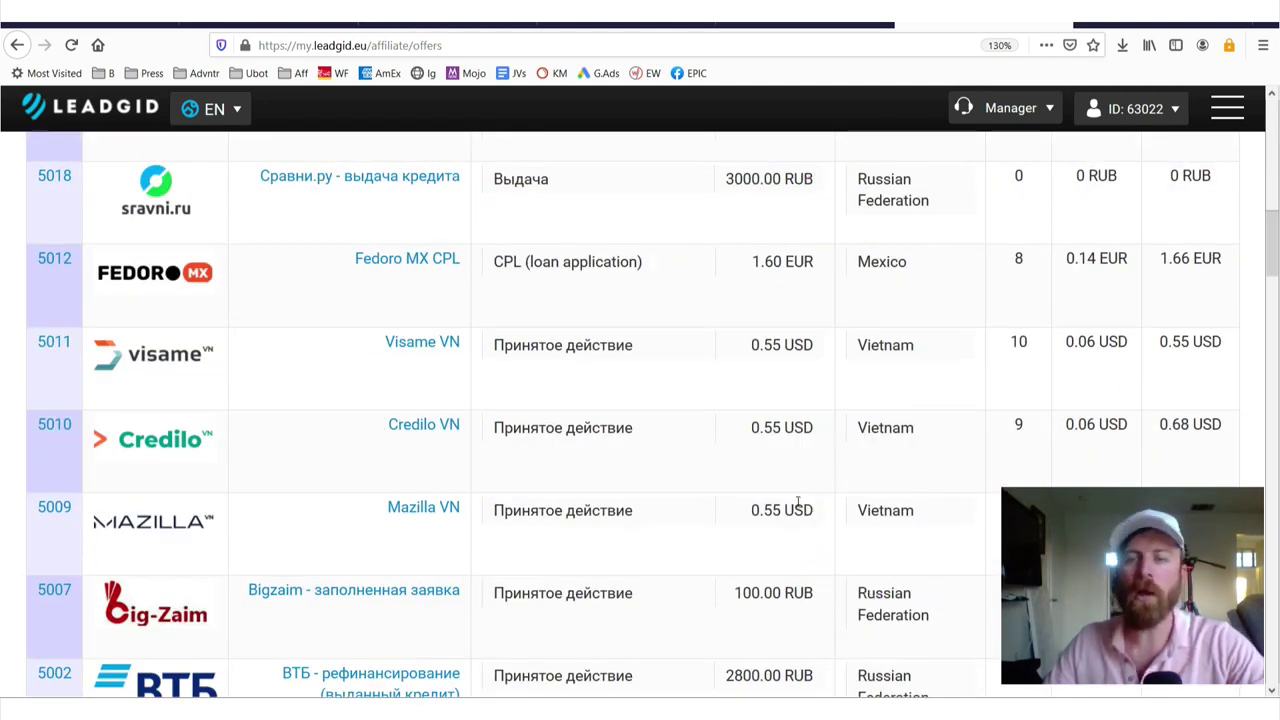
scroll(797, 502, "down", 5)
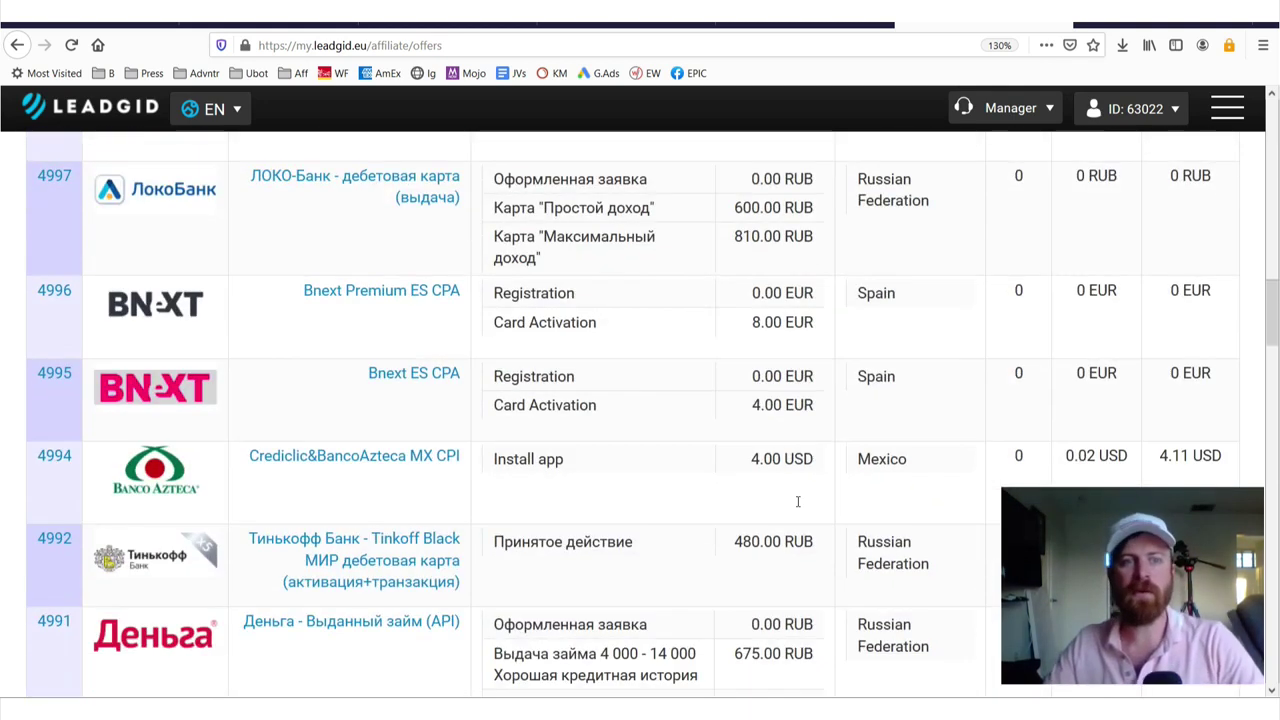
scroll(797, 502, "down", 5)
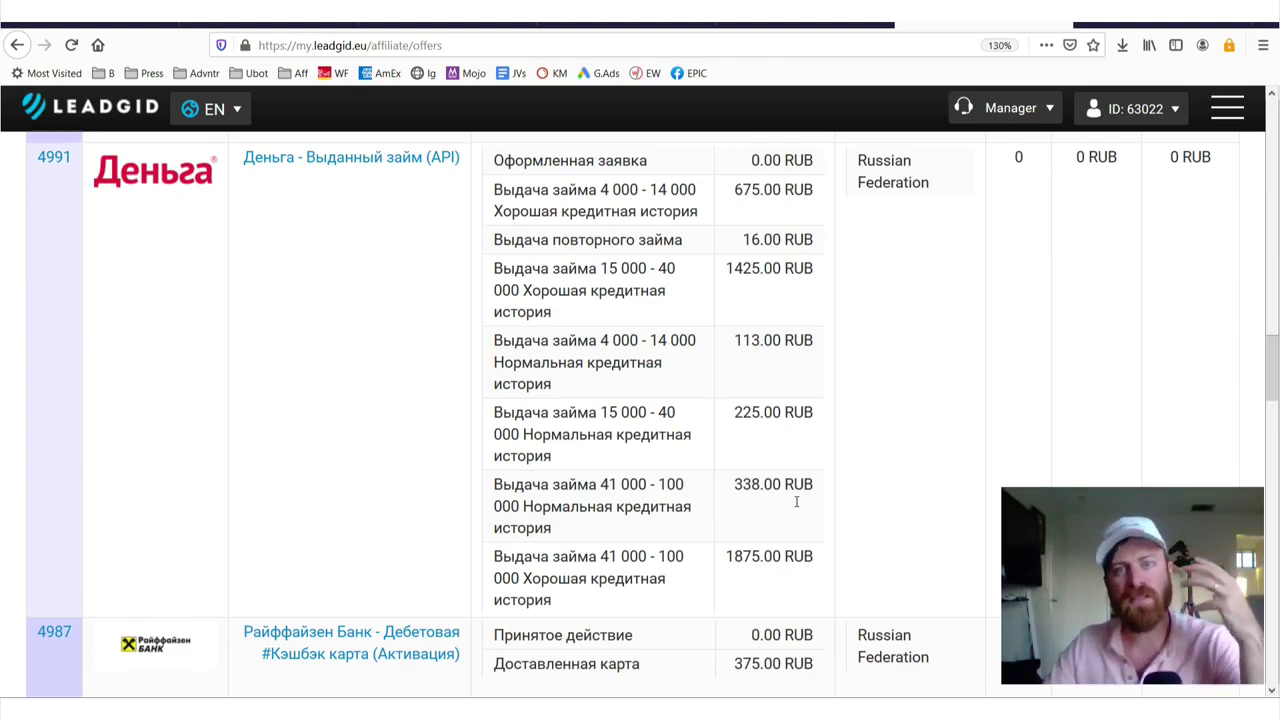
scroll(797, 502, "up", 5)
scroll(810, 450, "up", 5)
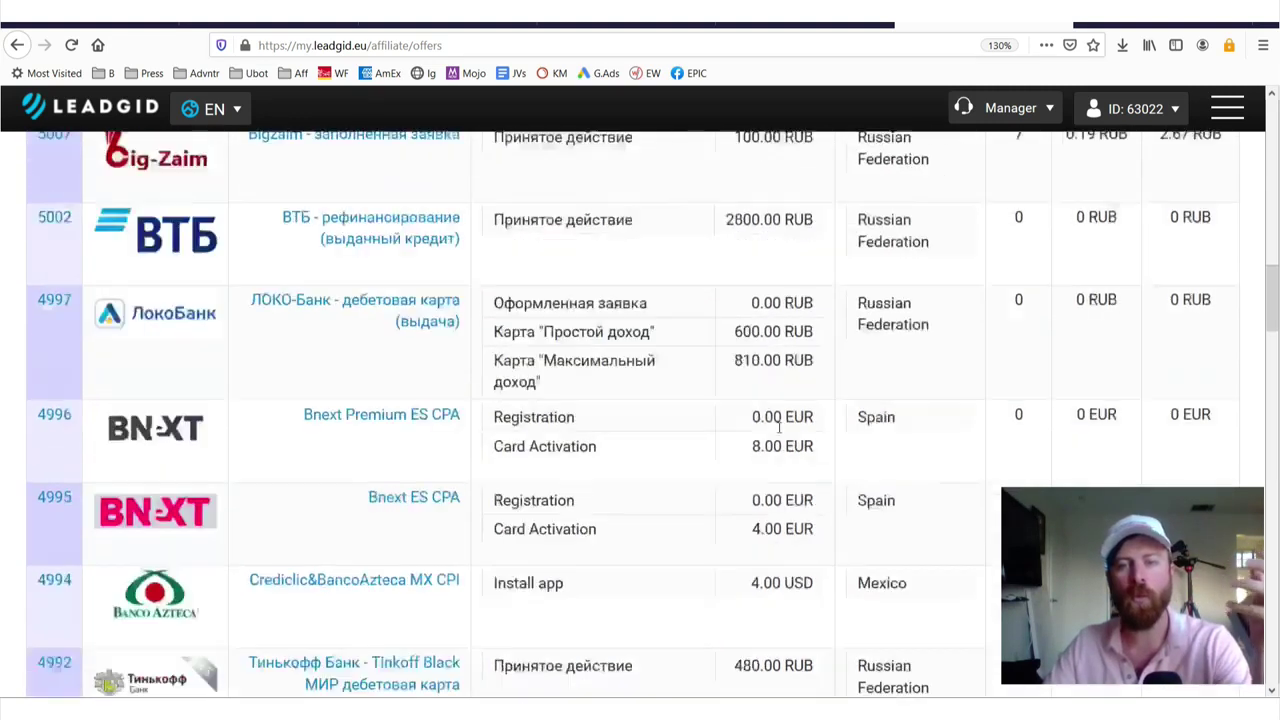
scroll(830, 390, "up", 5)
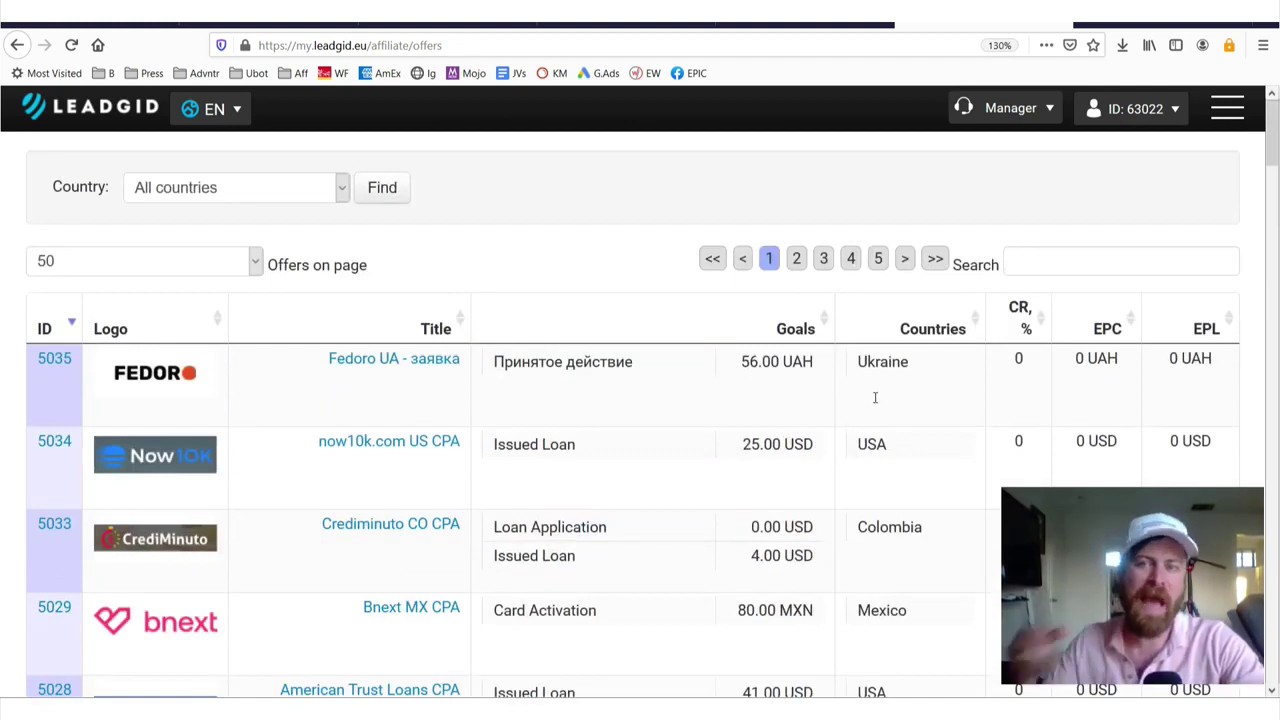
key("ctrl+plus")
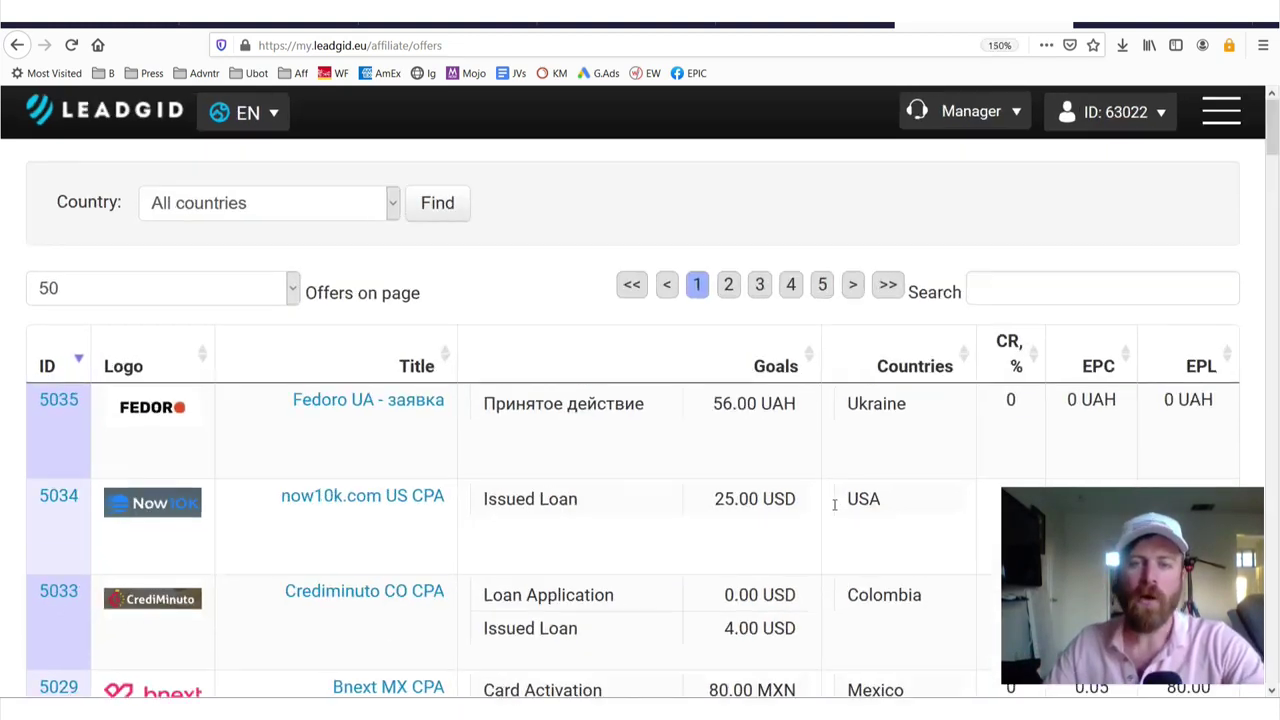
left_click(795, 403)
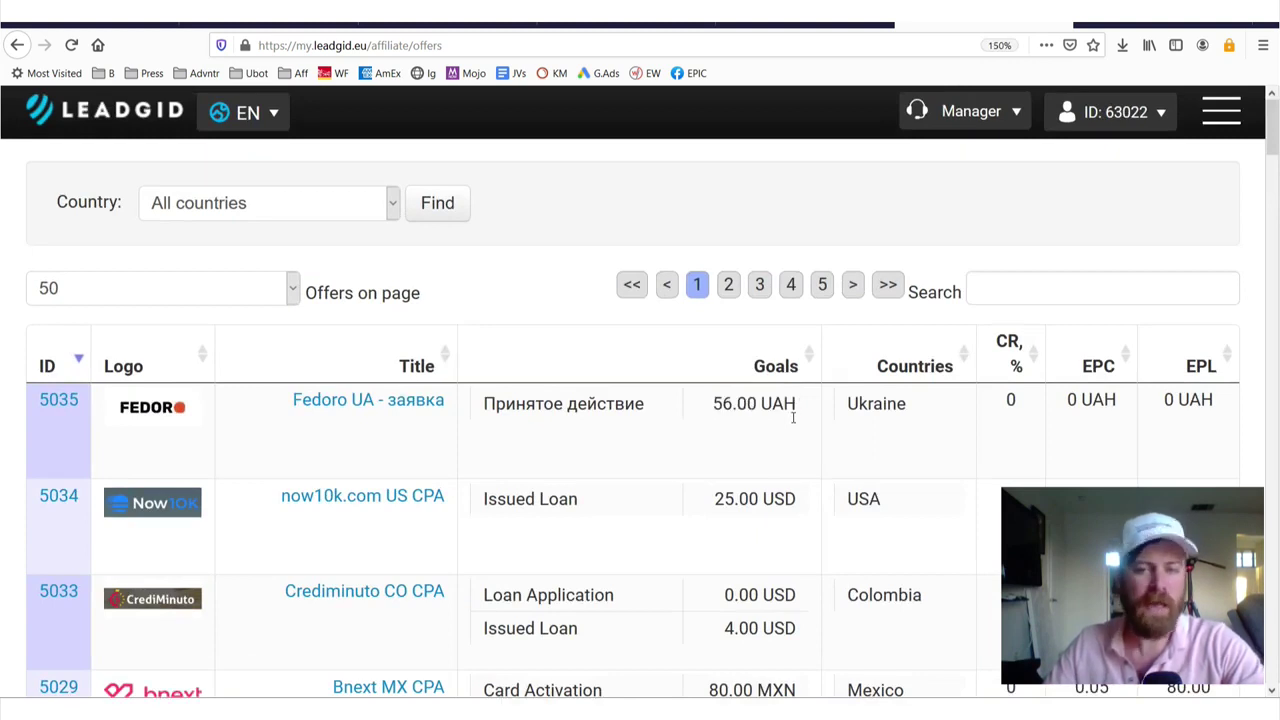
scroll(753, 508, "down", 3)
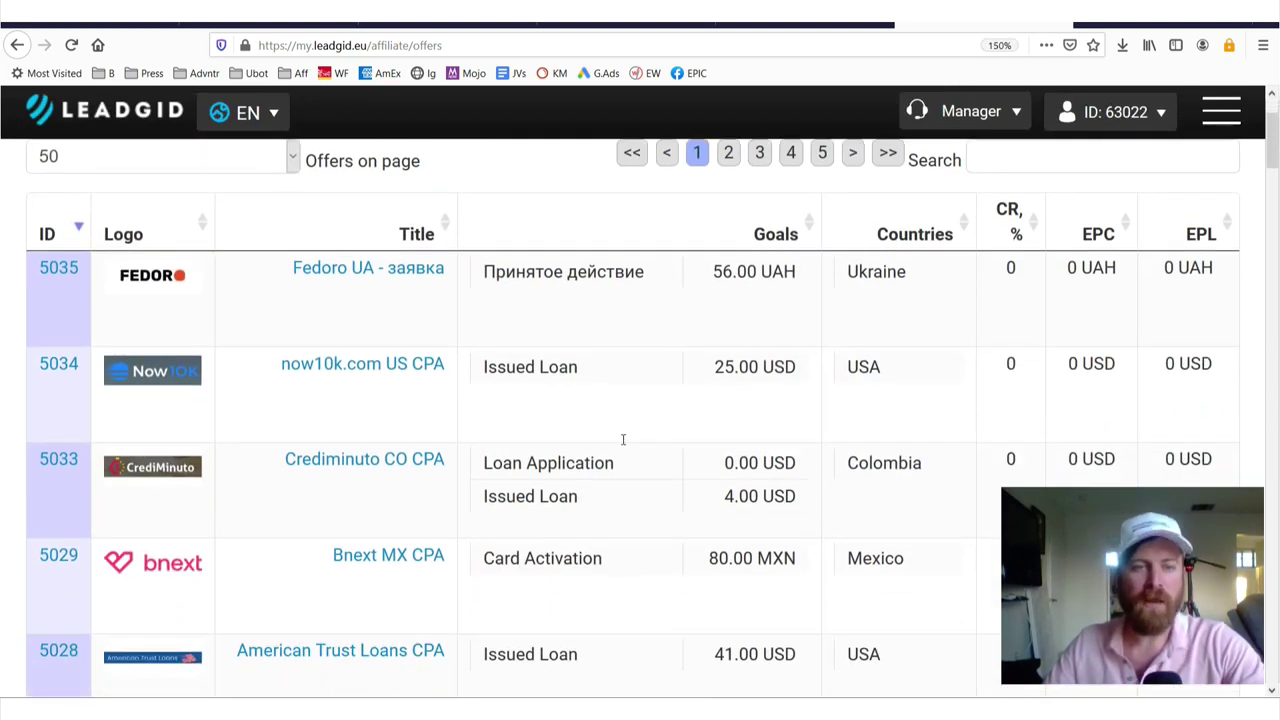
left_click_drag(250, 362, 980, 407)
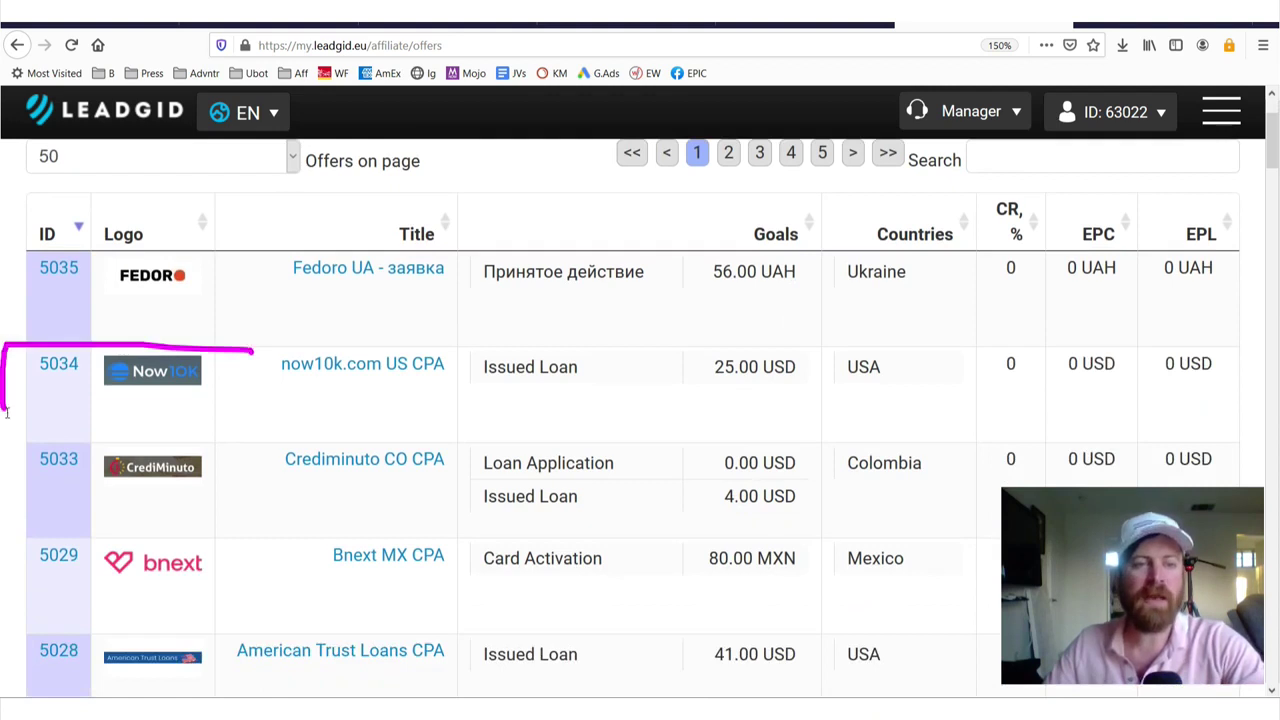
left_click_drag(980, 340, 70, 345)
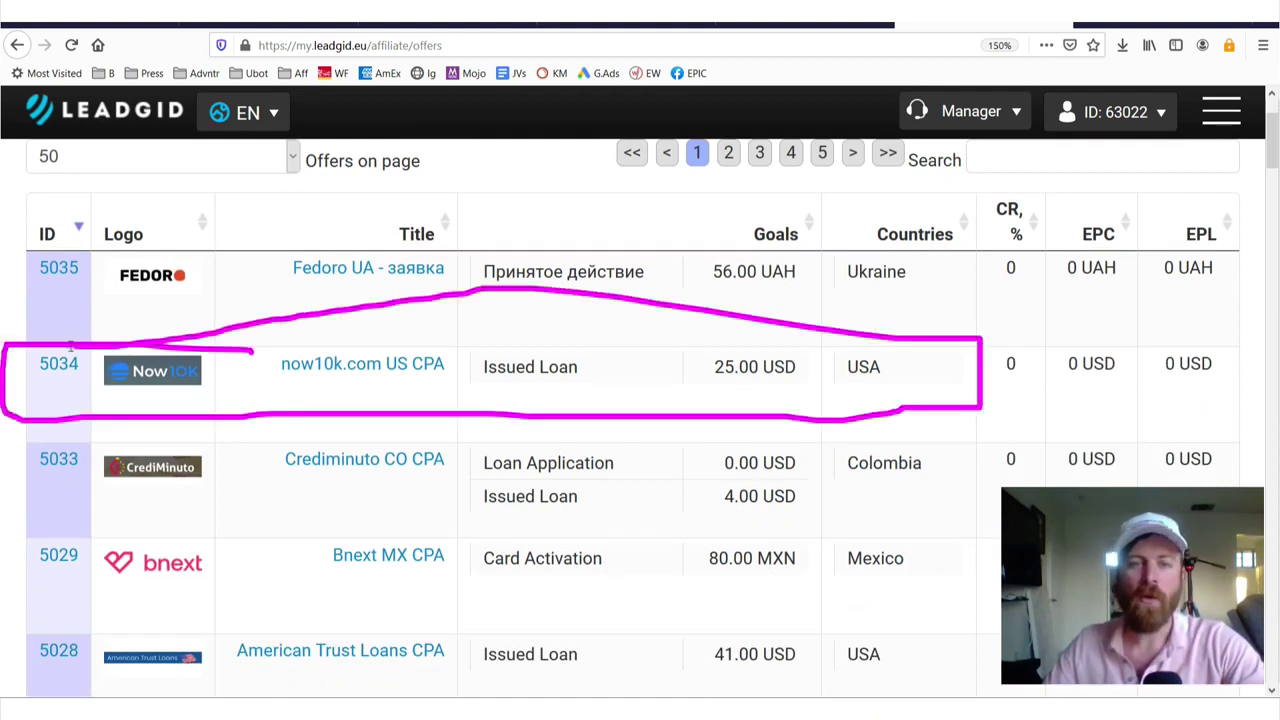
mouse_move(569, 346)
left_mouse_down()
mouse_move(450, 332)
mouse_move(638, 388)
mouse_move(512, 331)
left_mouse_up()
left_click_drag(681, 316, 809, 393)
left_click_drag(781, 331, 682, 342)
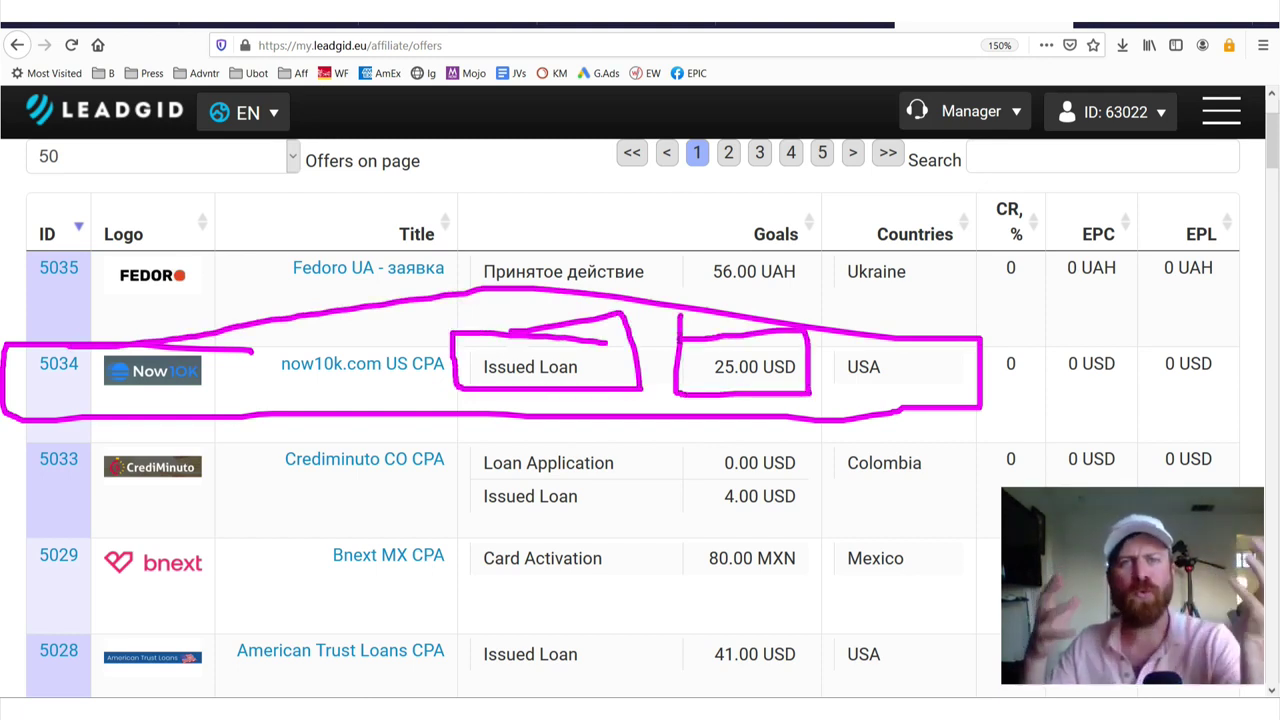
left_click_drag(277, 377, 344, 380)
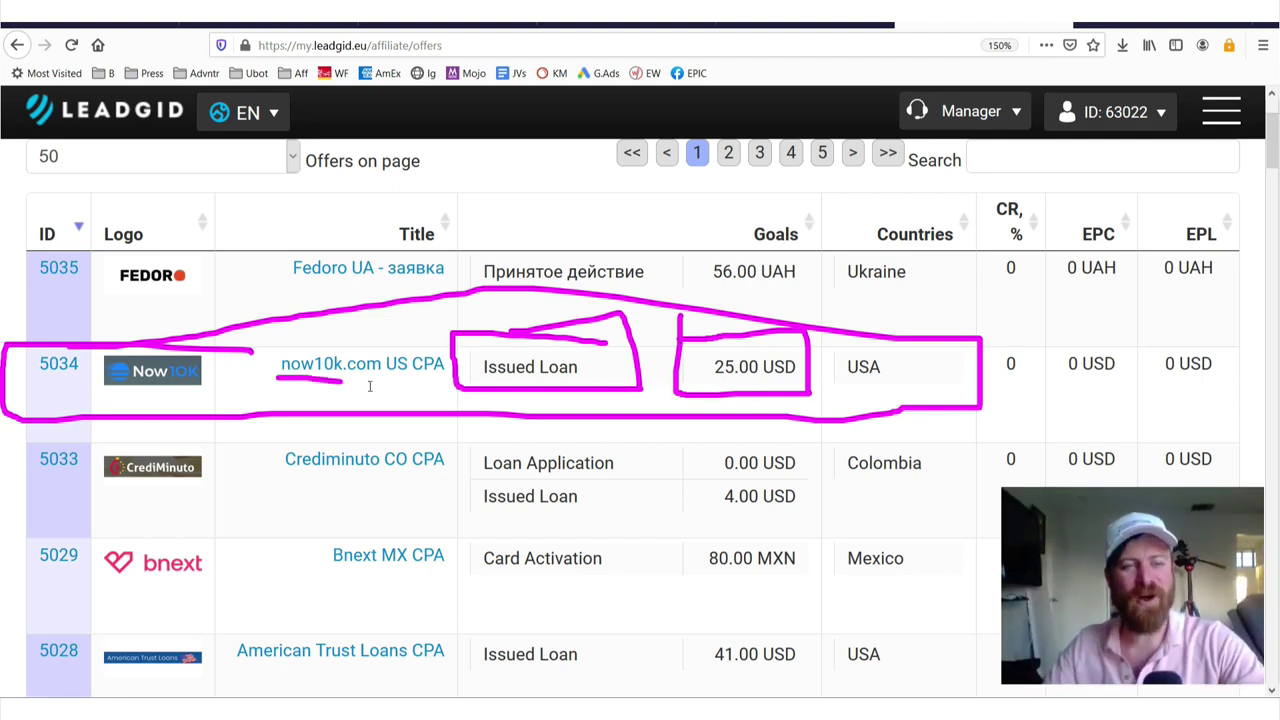
left_click_drag(443, 388, 290, 396)
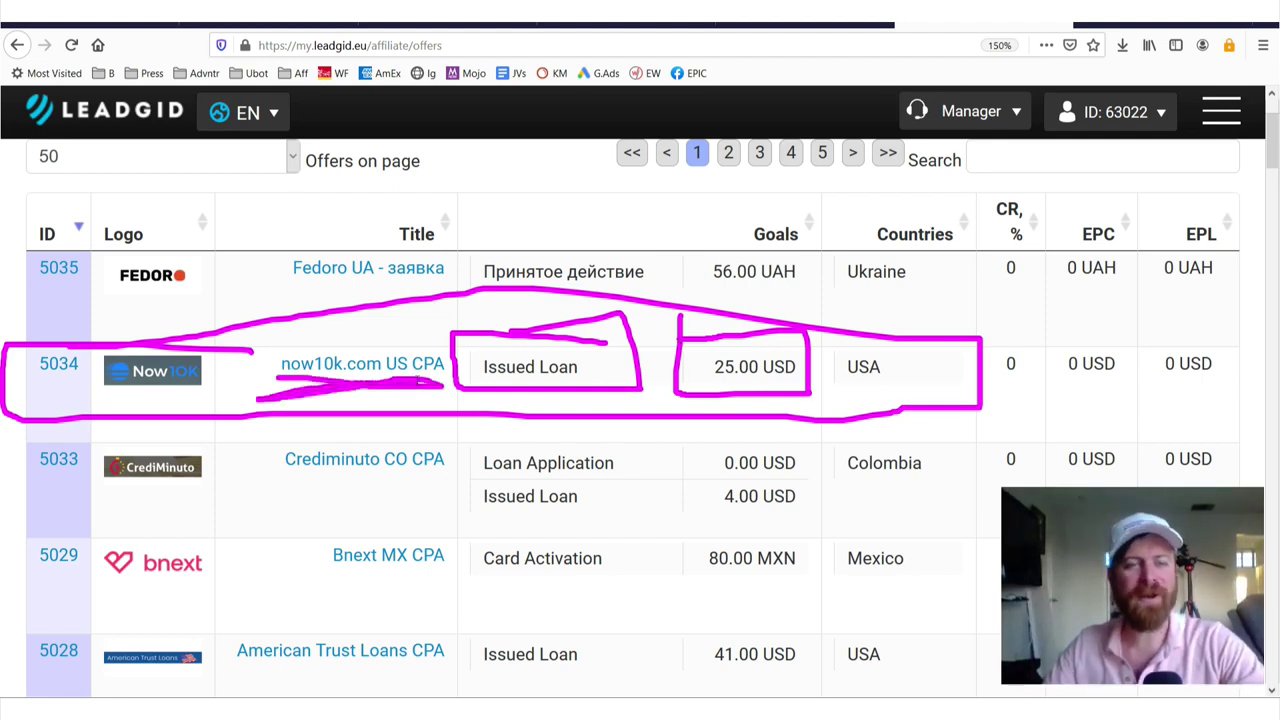
key("Escape")
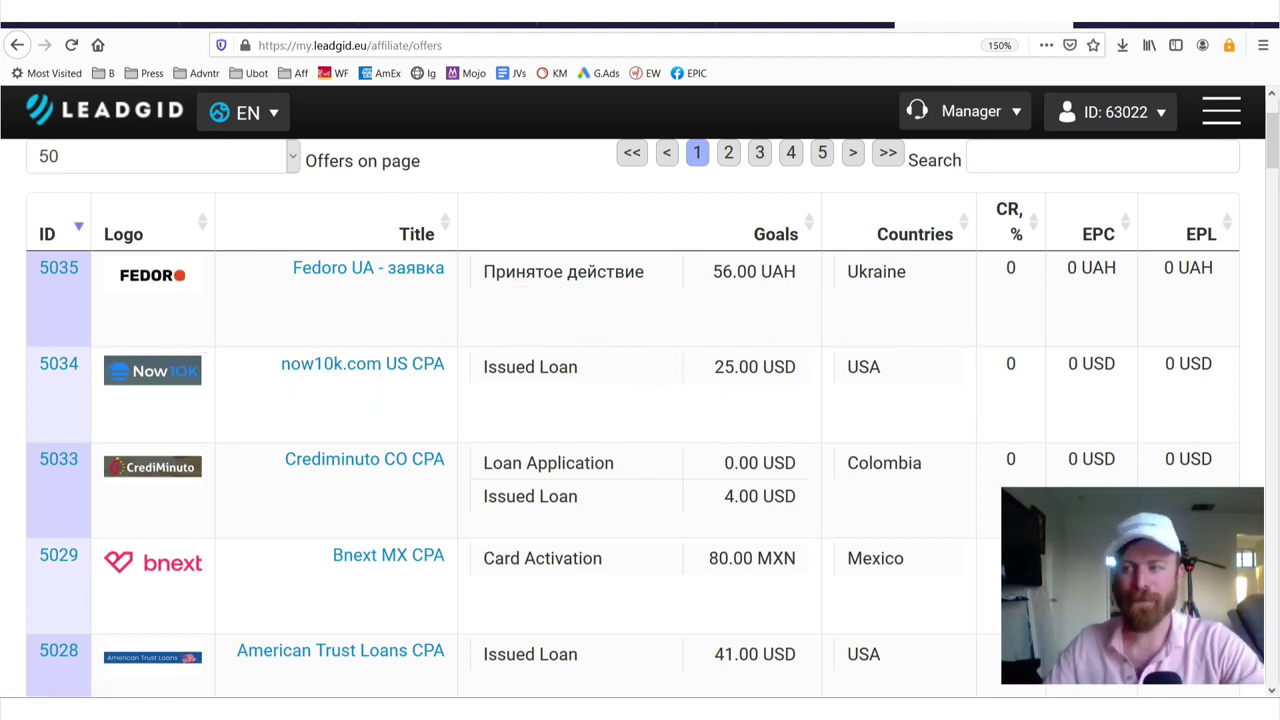
mouse_move(1244, 203)
left_mouse_down()
mouse_move(1206, 188)
mouse_move(1113, 191)
left_mouse_up()
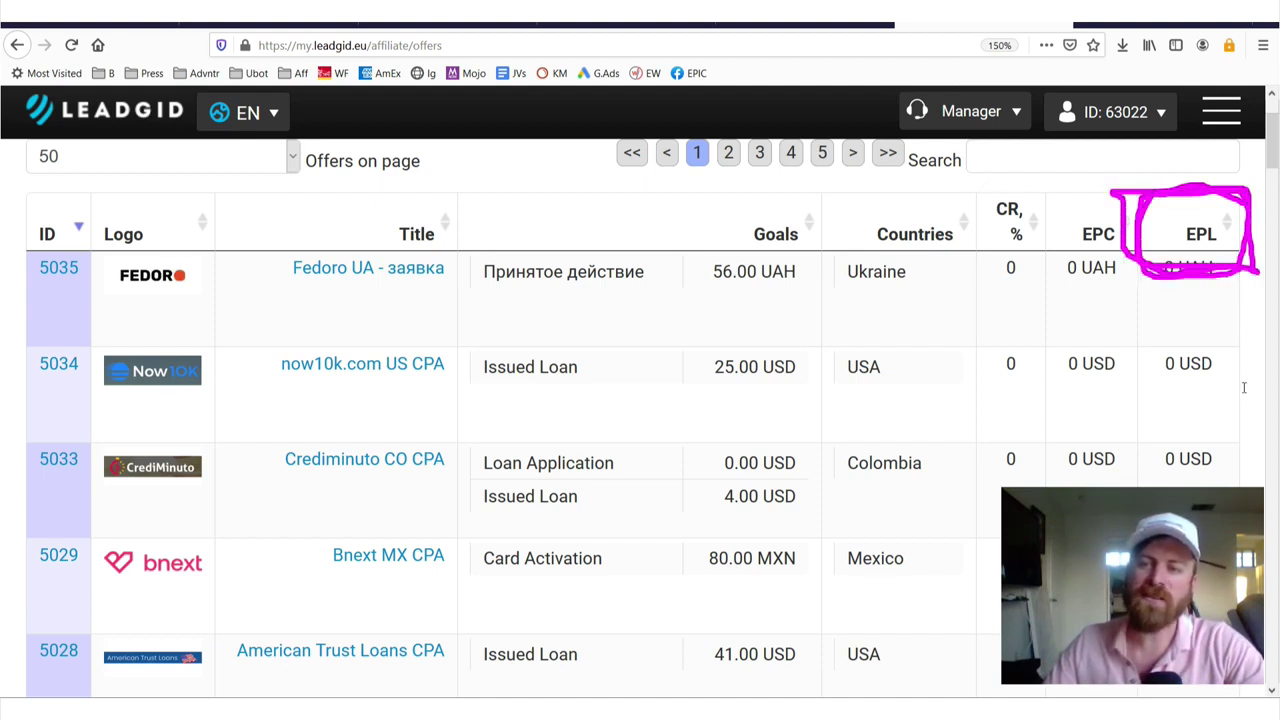
left_click_drag(1210, 303, 1203, 403)
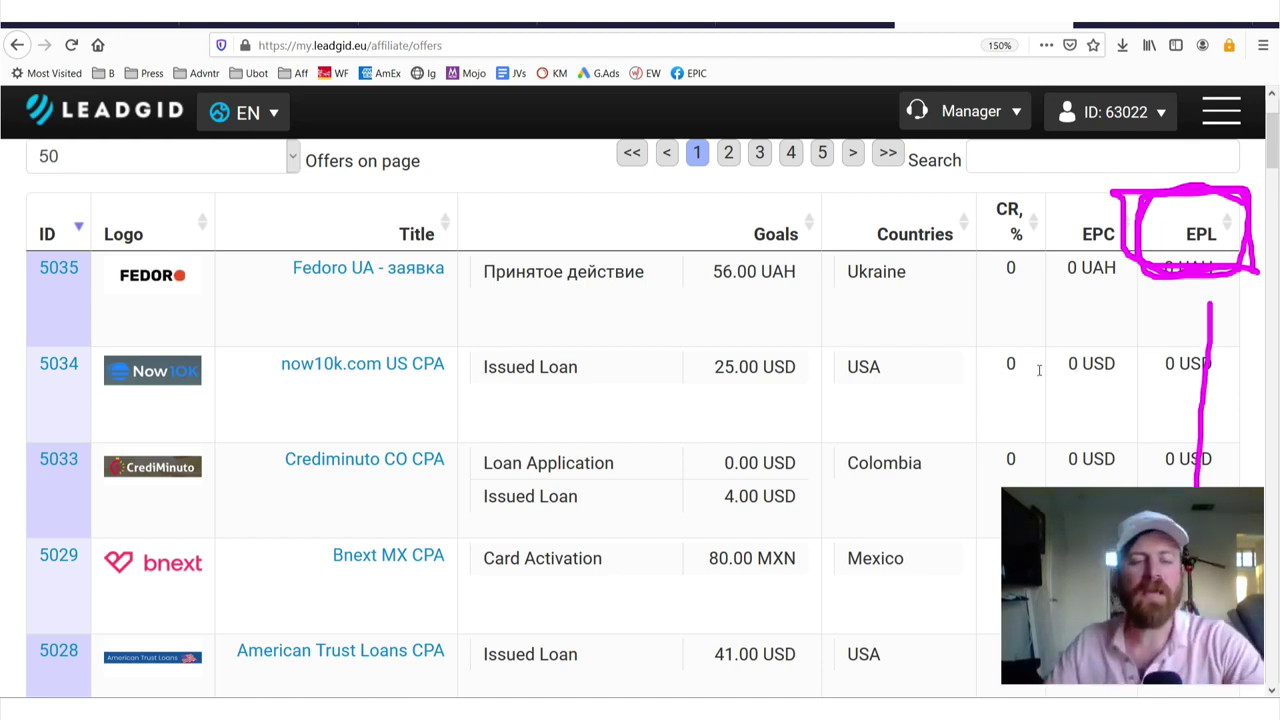
key("Escape")
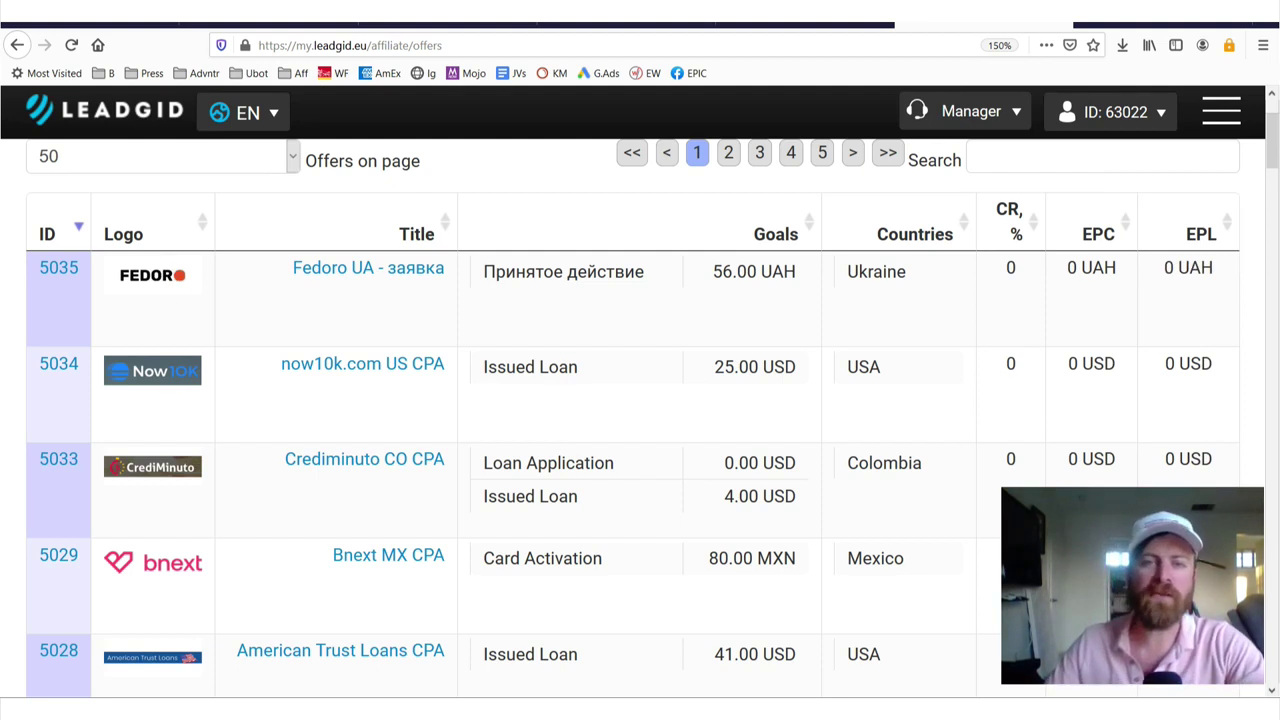
Append '- Earnings Per LEAD' to the EPL note
key("alt+Tab")
left_click(527, 284)
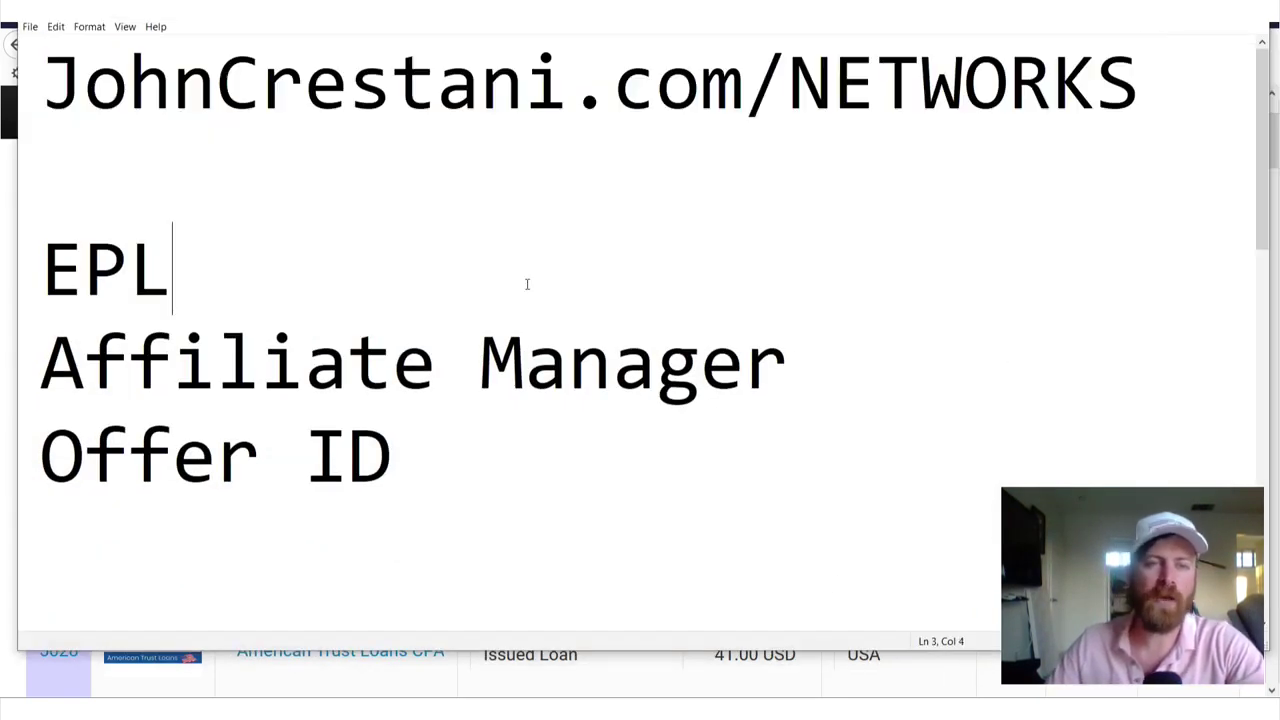
type(" - Earnings Per Lead")
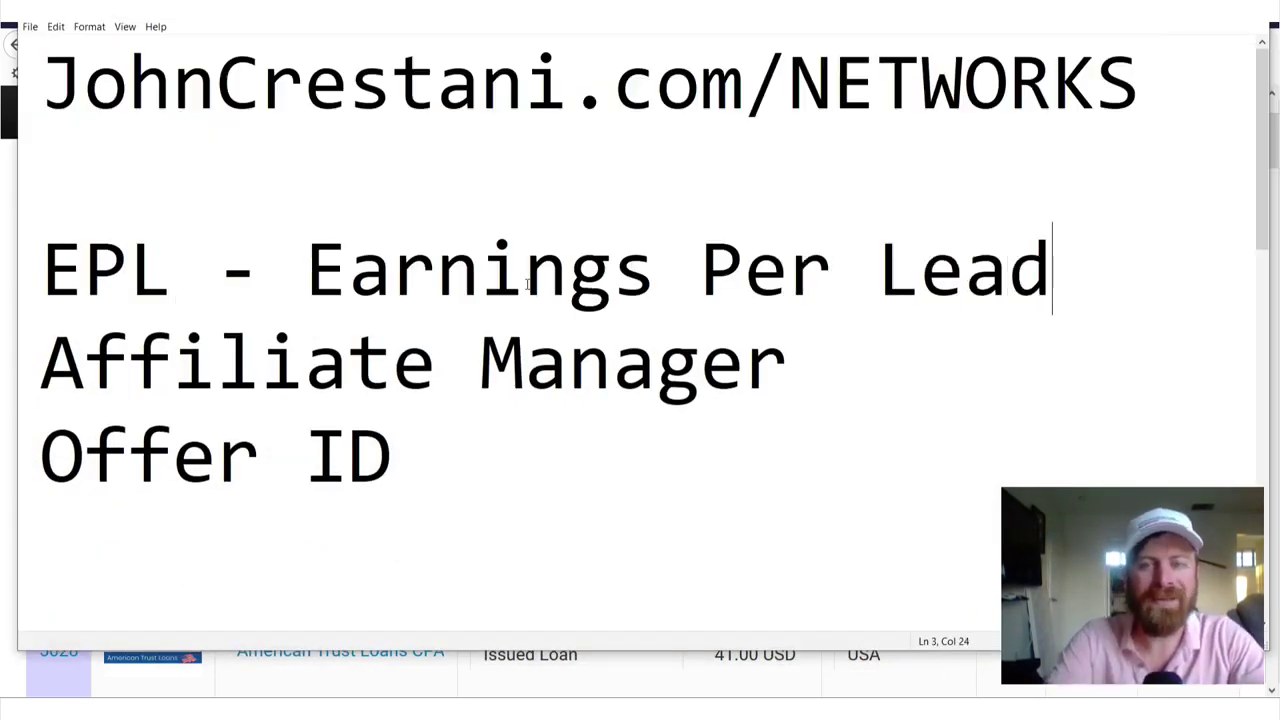
key("BackSpace")
key("BackSpace")
key("BackSpace")
type("EAD")
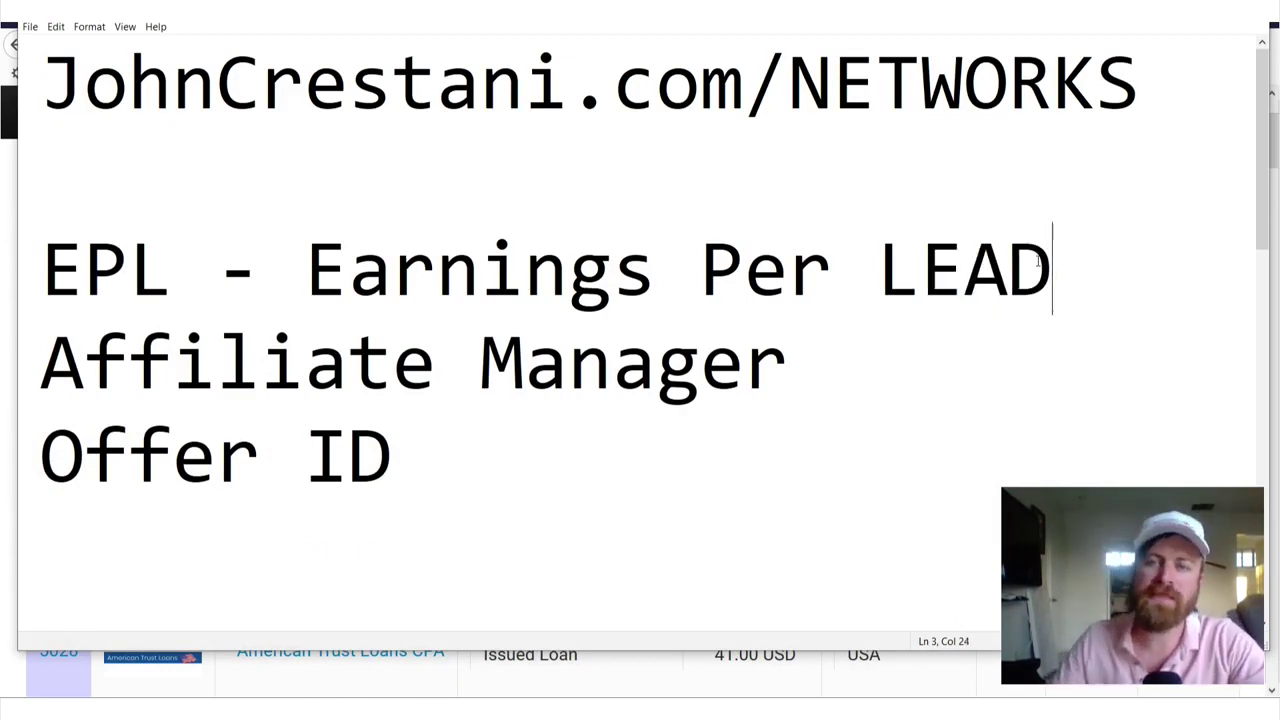
key("shift+Left")
key("shift+Left")
key("shift+Left")
key("shift+Left")
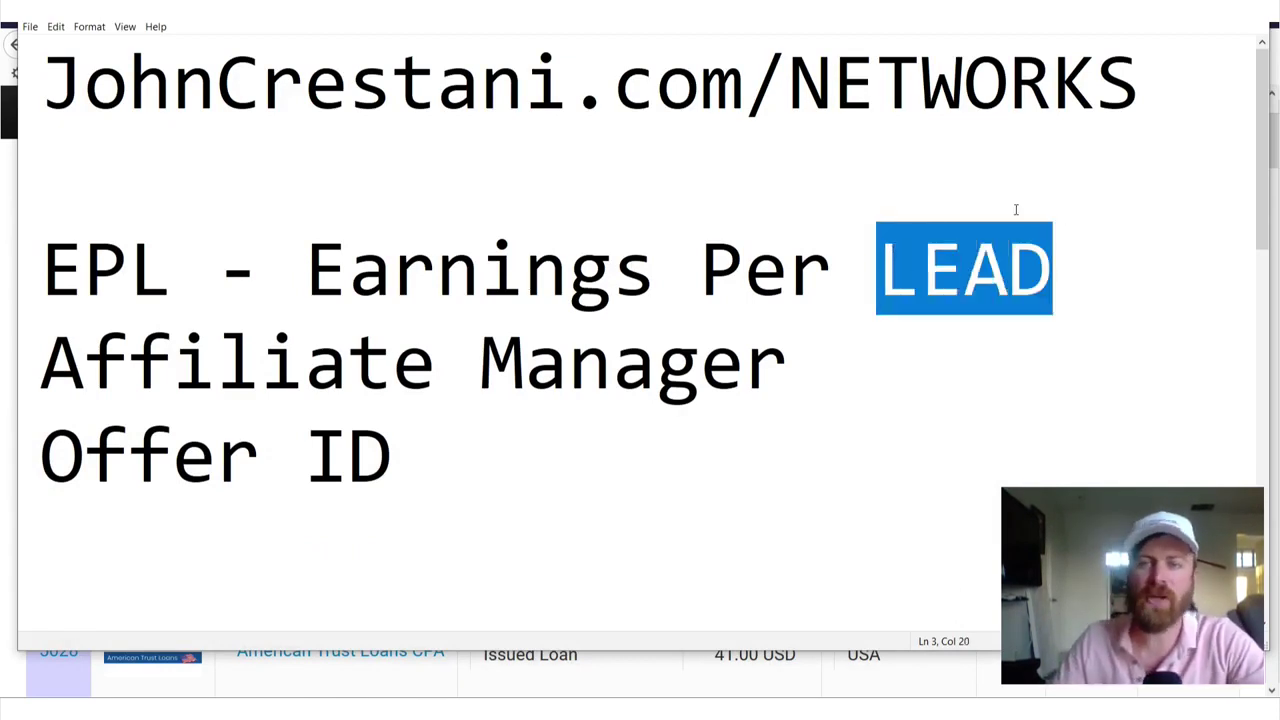
Box and arrow the word LEAD and draw dollar signs beside it
left_click_drag(1075, 211, 831, 204)
left_click_drag(939, 327, 1060, 205)
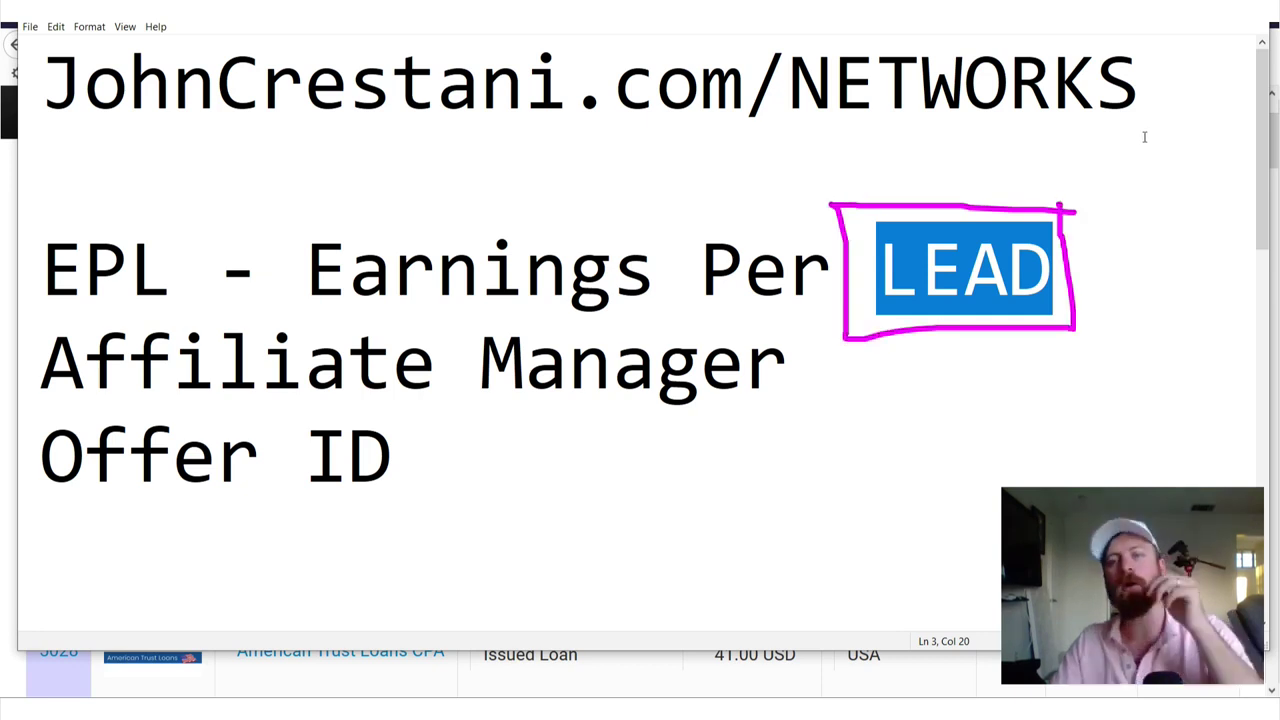
left_click_drag(1148, 132, 1113, 265)
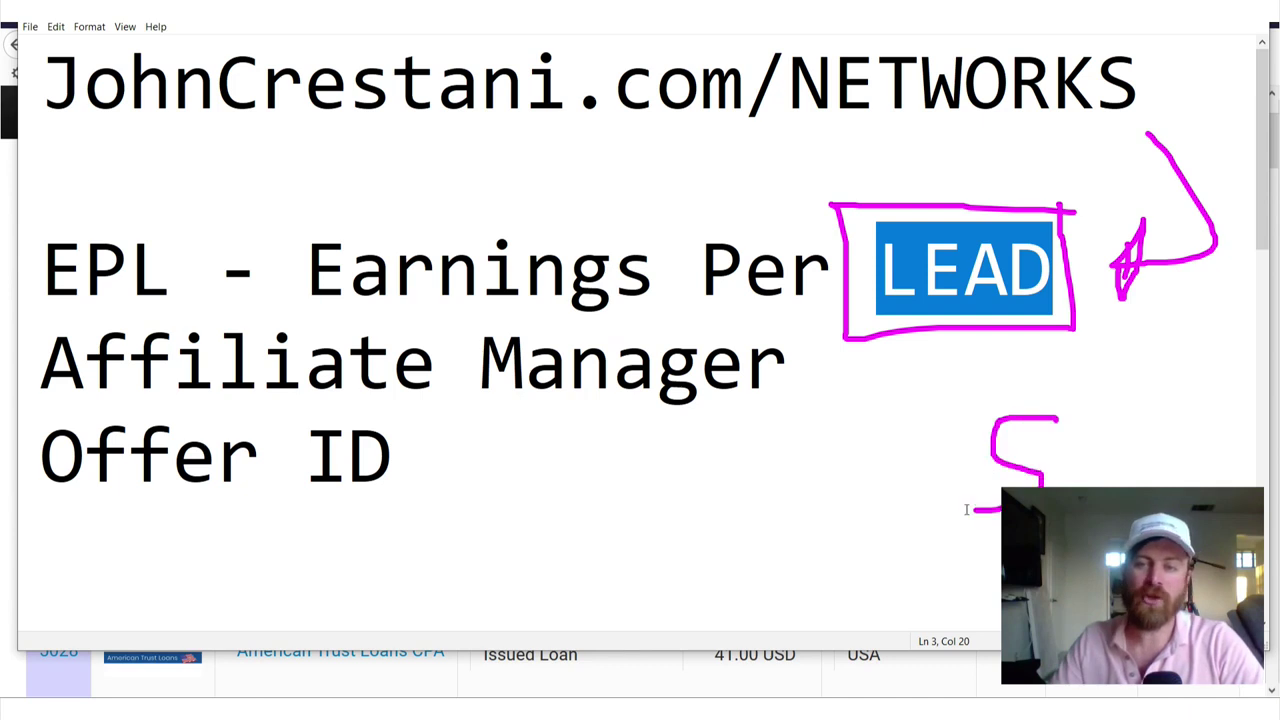
left_click_drag(1150, 412, 1082, 482)
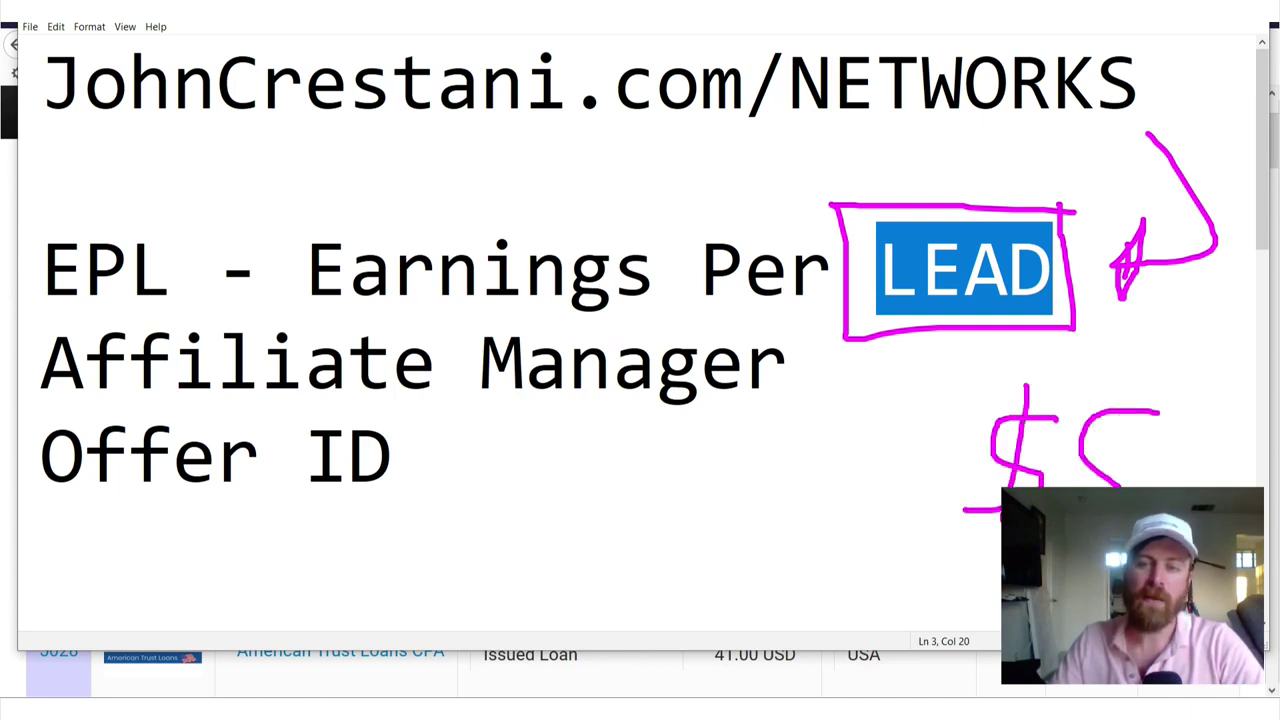
left_click_drag(1117, 370, 1098, 486)
left_click_drag(1219, 402, 1192, 492)
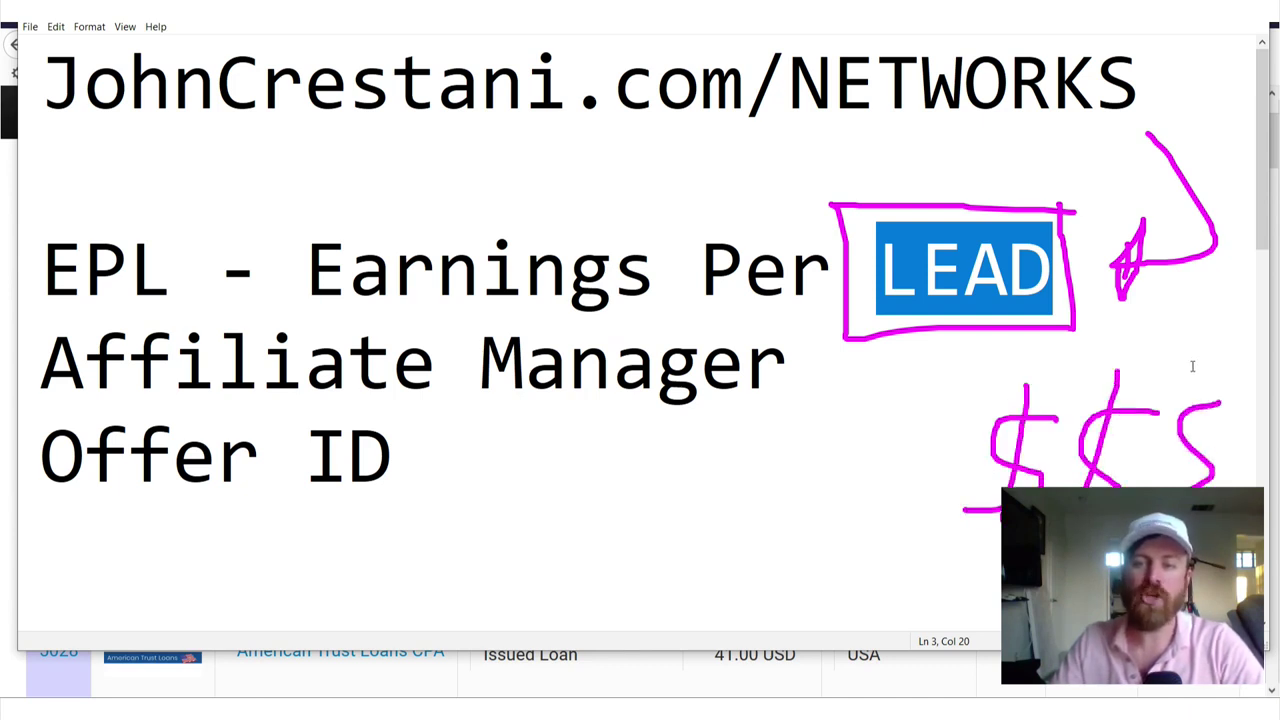
left_click_drag(1195, 373, 1188, 490)
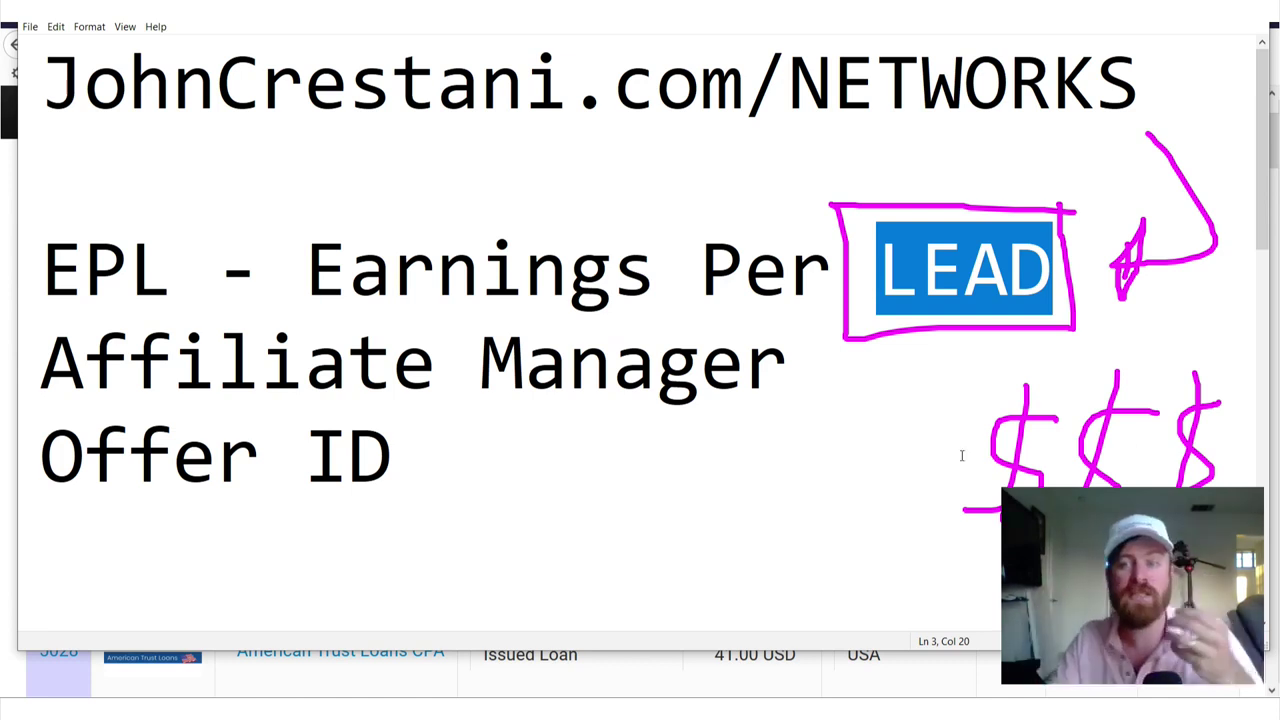
Scribble out and clear the annotations, deselect LEAD, and return to the offers list
left_click_drag(921, 381, 1276, 520)
mouse_move(1150, 480)
left_mouse_down()
mouse_move(1270, 380)
mouse_move(1110, 440)
left_mouse_up()
mouse_move(1010, 450)
left_mouse_down()
mouse_move(900, 560)
mouse_move(1270, 390)
left_mouse_up()
key("Escape")
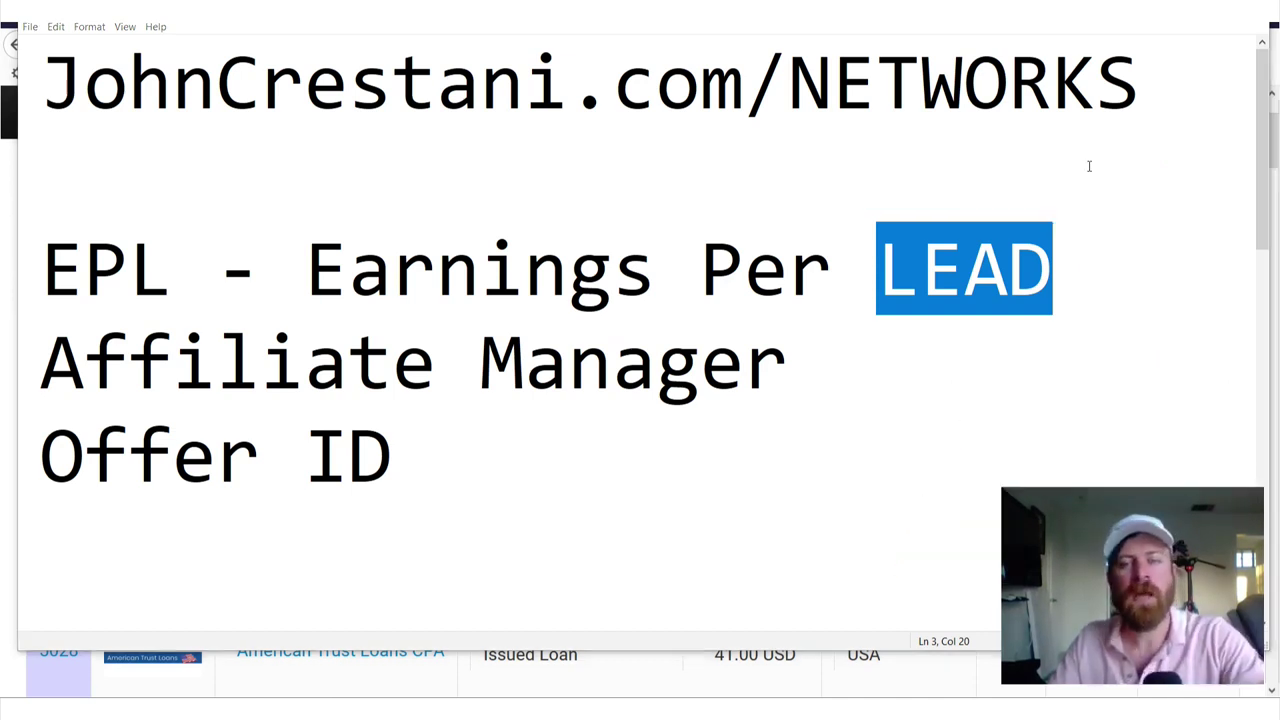
left_click(1074, 237)
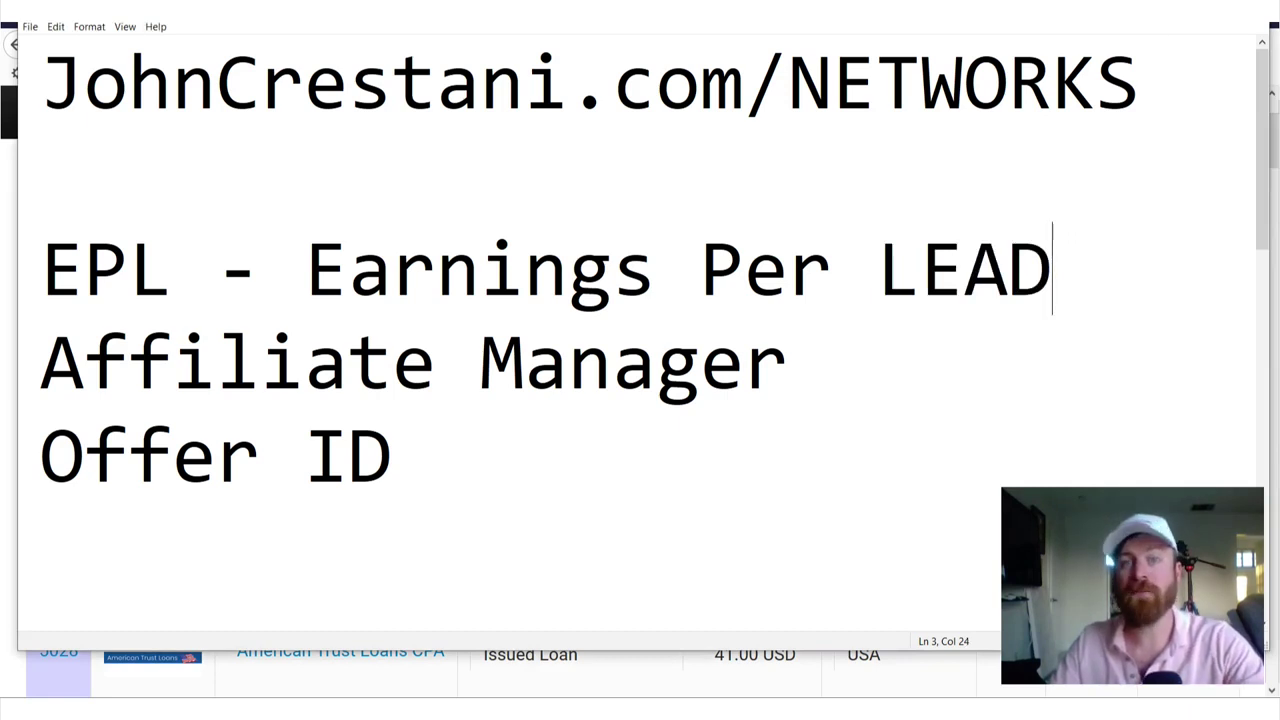
key("alt+Tab")
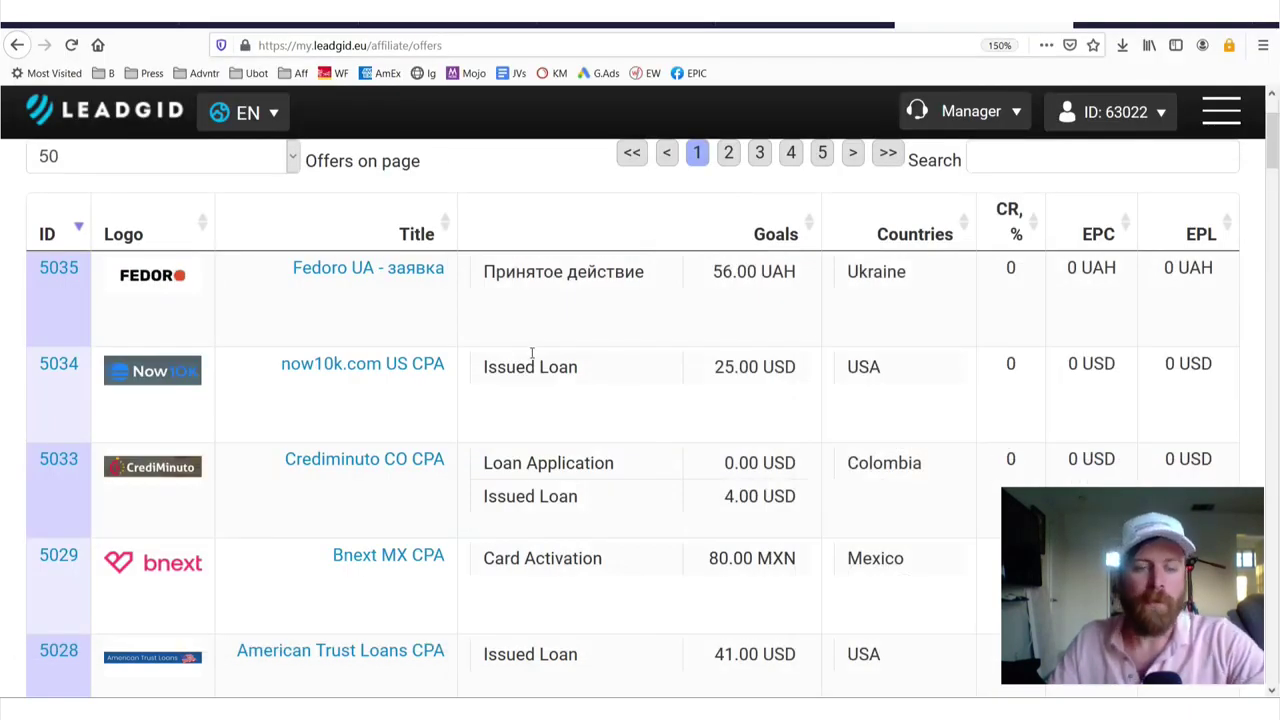
Circle the now10k.com US CPA offer, then outline its campaign description and website link
mouse_move(545, 341)
left_mouse_down()
mouse_move(808, 340)
mouse_move(105, 321)
left_mouse_up()
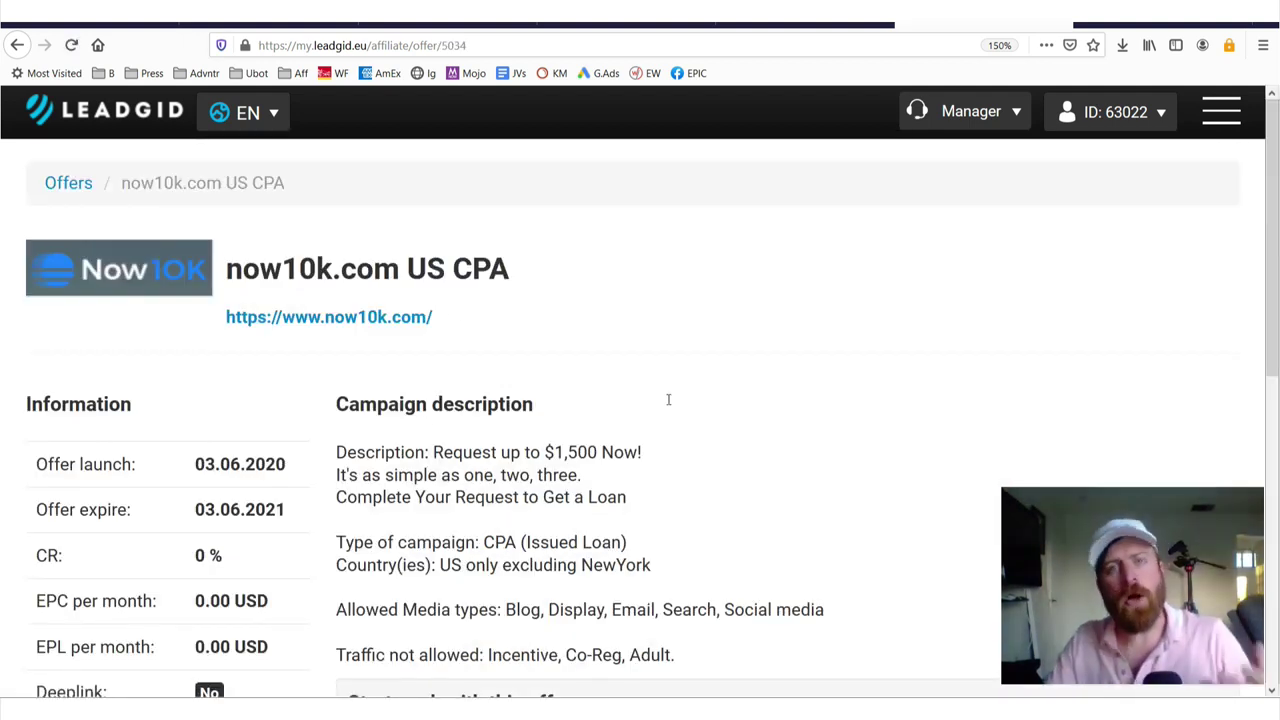
scroll(560, 345, "down", 3)
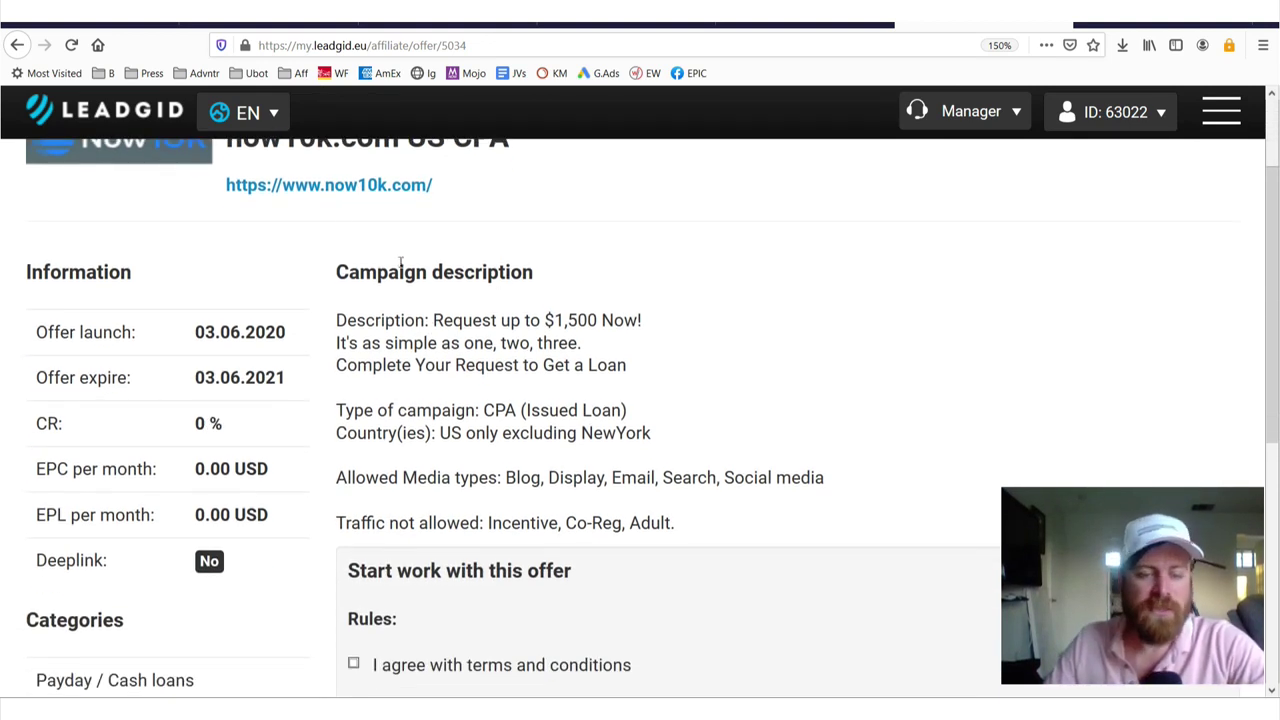
mouse_move(330, 238)
left_mouse_down()
mouse_move(328, 356)
mouse_move(842, 562)
mouse_move(656, 258)
mouse_move(321, 268)
left_mouse_up()
mouse_move(462, 176)
left_mouse_down()
mouse_move(200, 178)
mouse_move(370, 158)
left_mouse_up()
key("Escape")
Open the now10k.com landing page and mark up its headline and photo
left_click(345, 184)
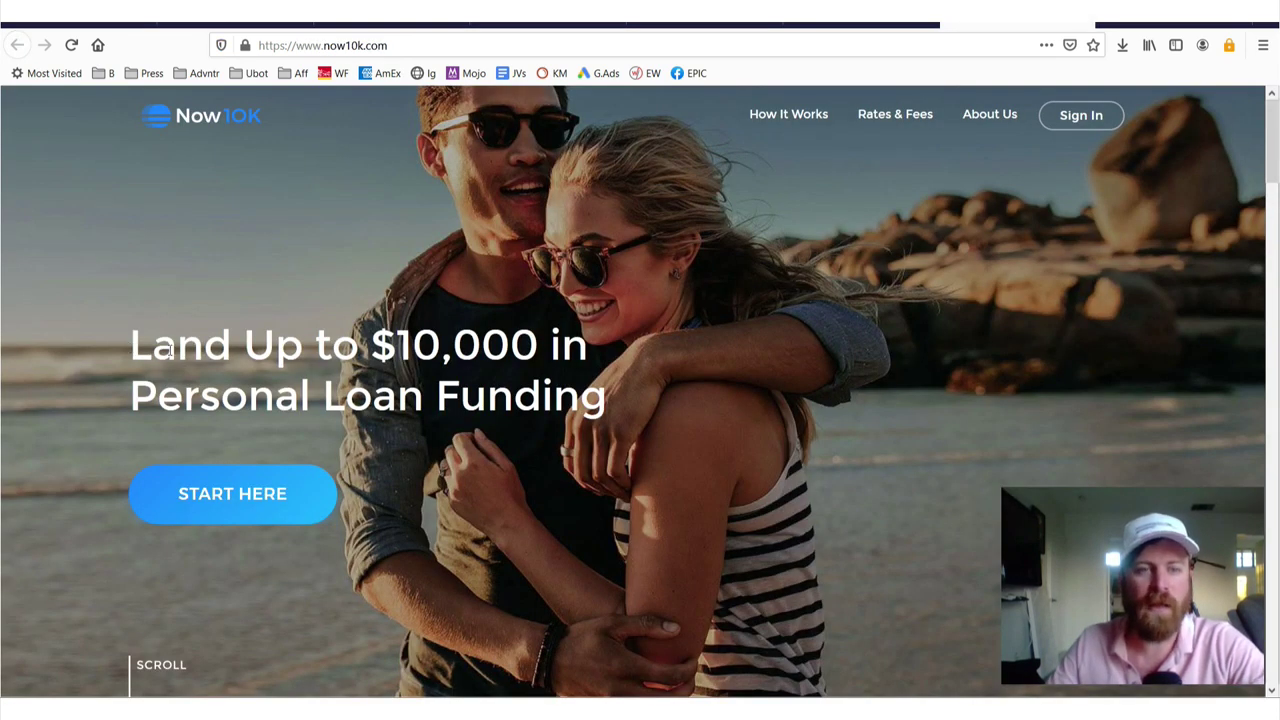
left_click_drag(130, 345, 606, 405)
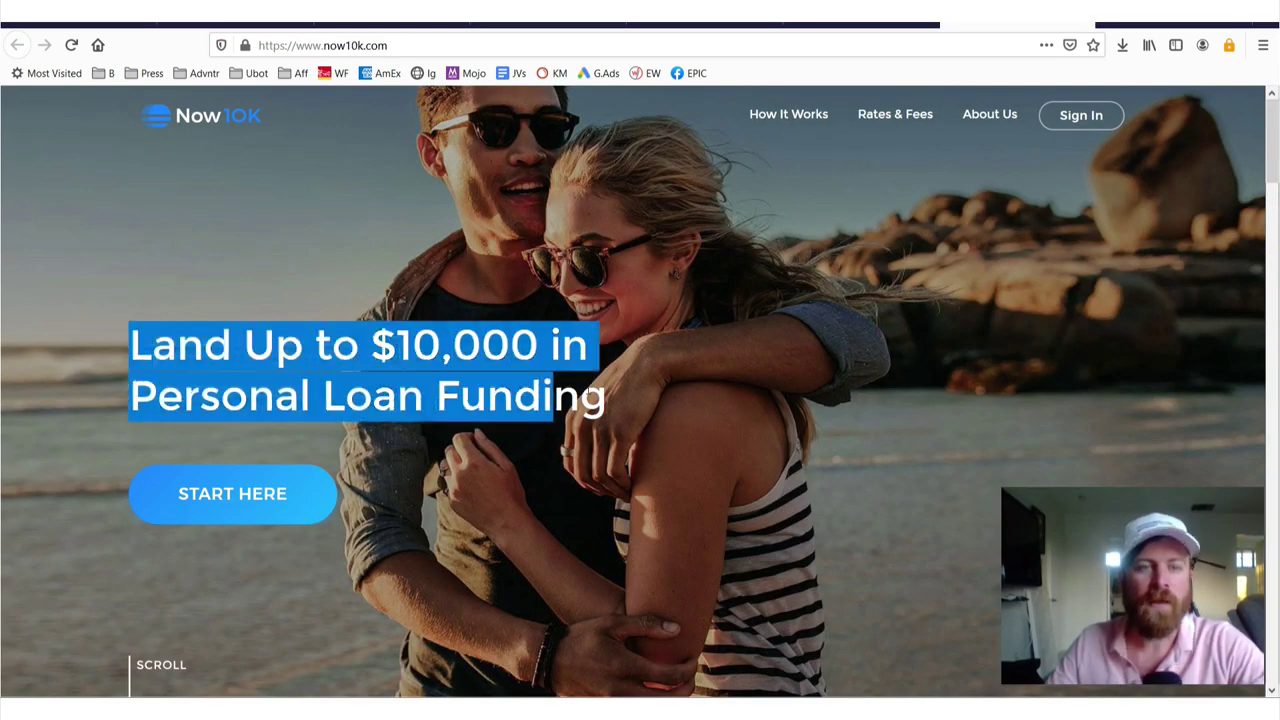
left_click(600, 420)
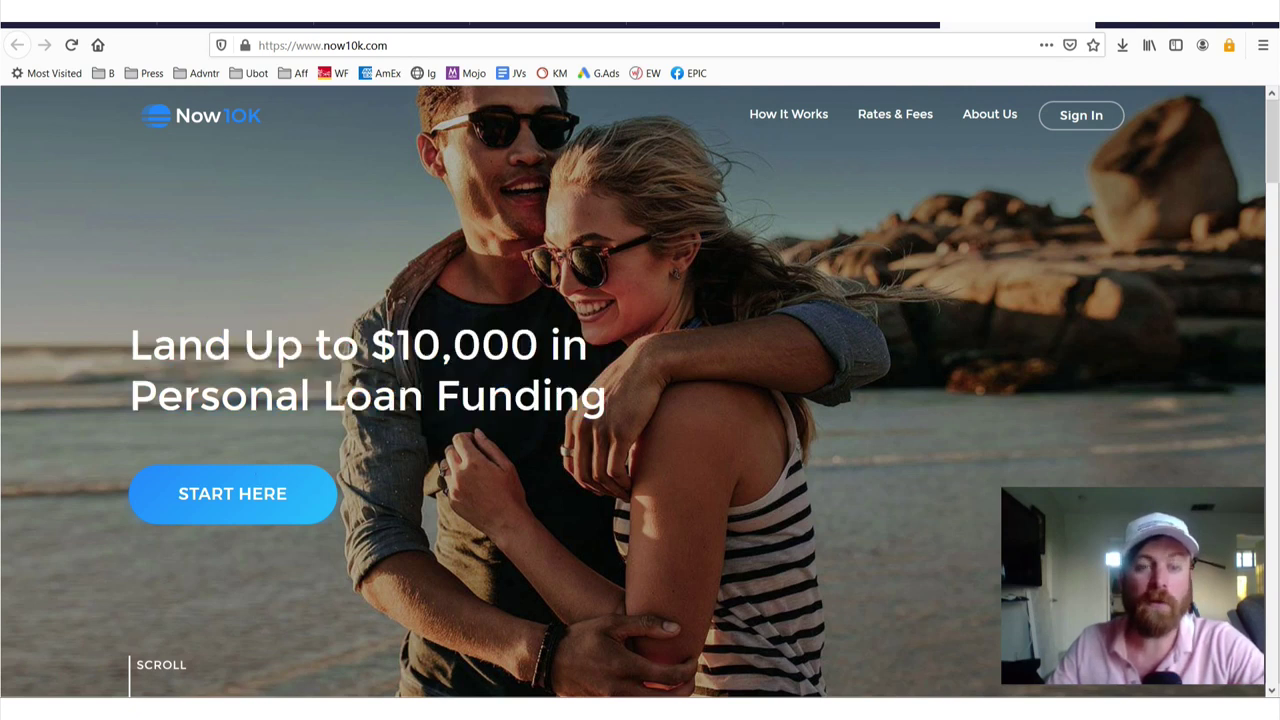
left_click_drag(195, 412, 350, 437)
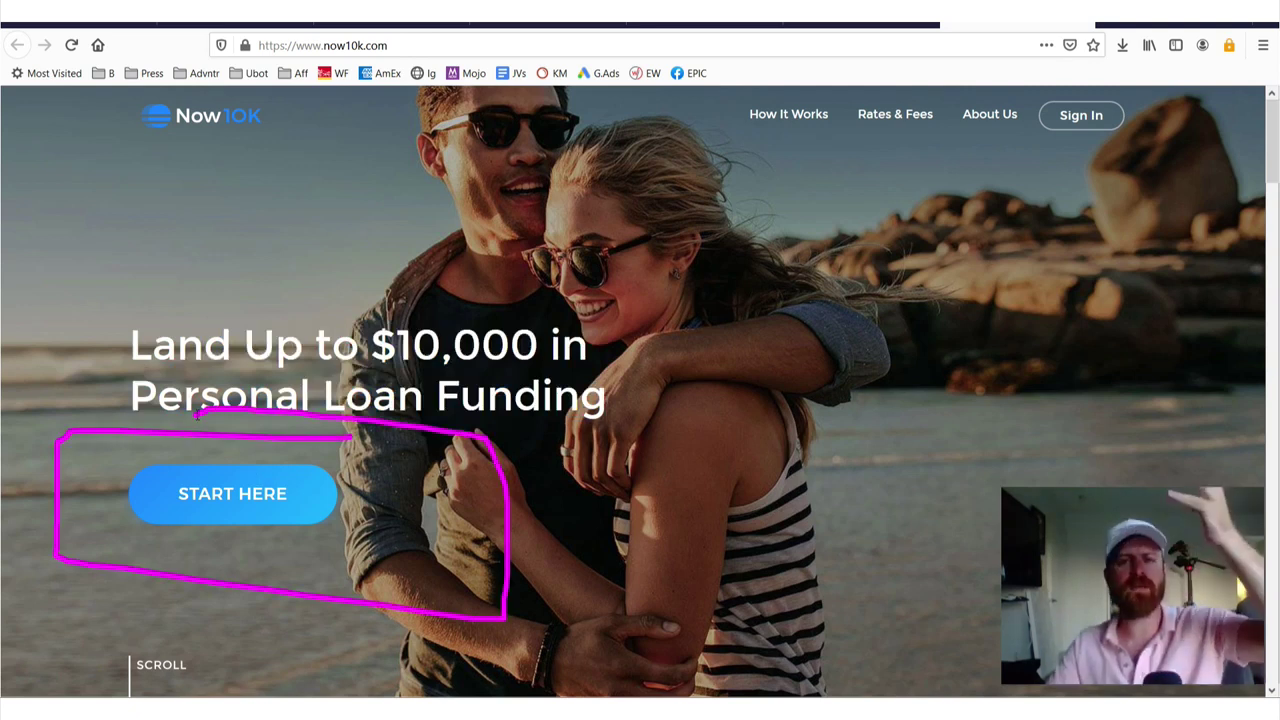
left_click_drag(387, 190, 640, 650)
left_click_drag(676, 500, 726, 468)
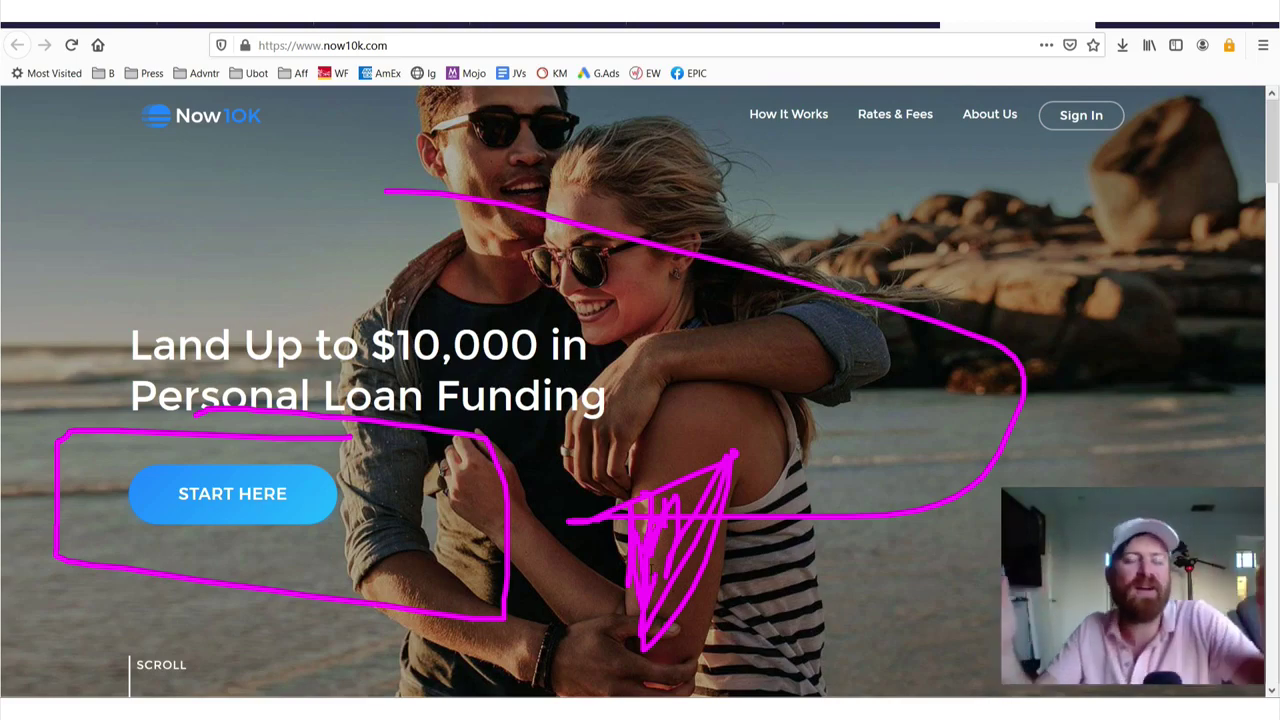
left_click_drag(98, 177, 97, 400)
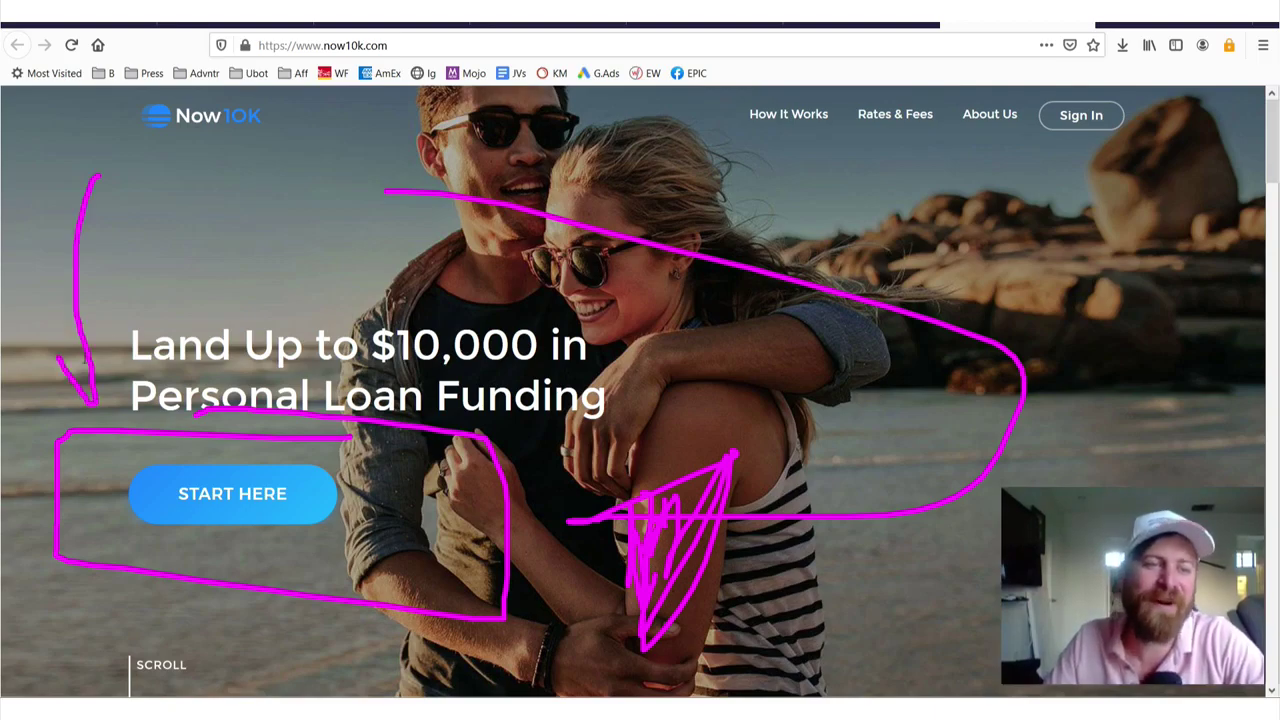
Start the loan application and choose $10,000 as the loan amount
left_click(232, 493)
left_click(652, 470)
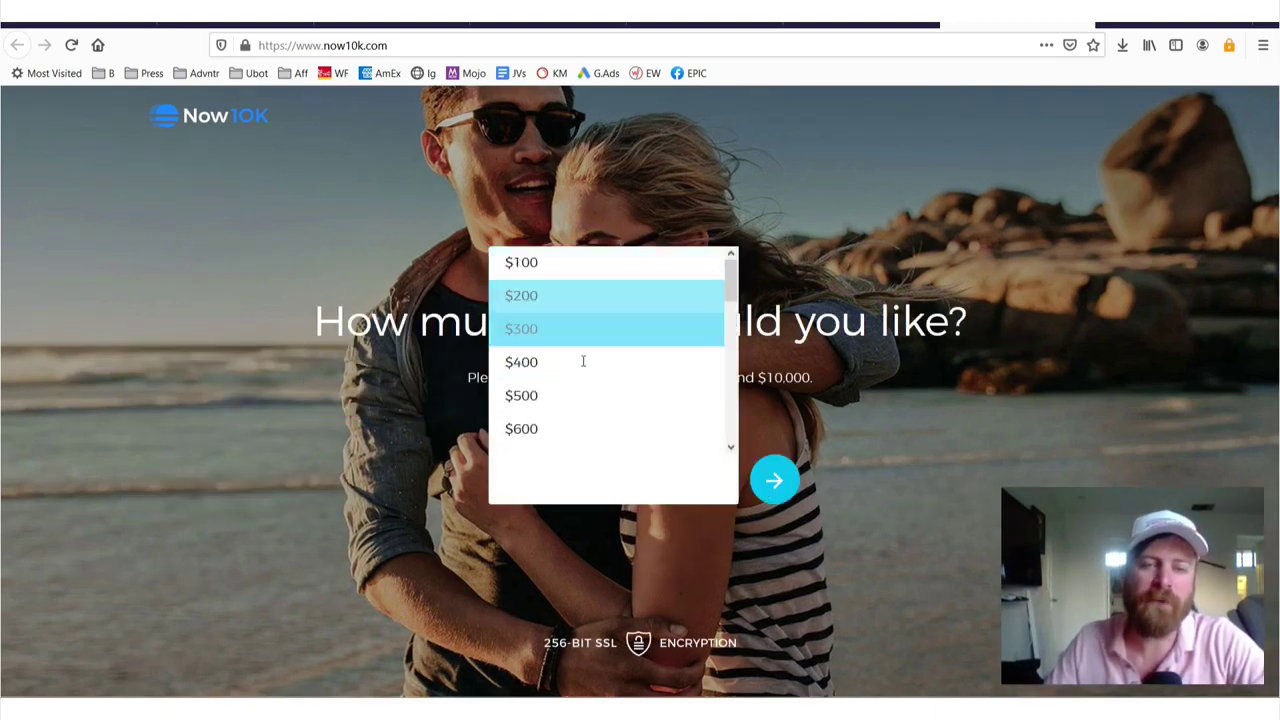
scroll(583, 380, "down", 5)
scroll(585, 388, "down", 4)
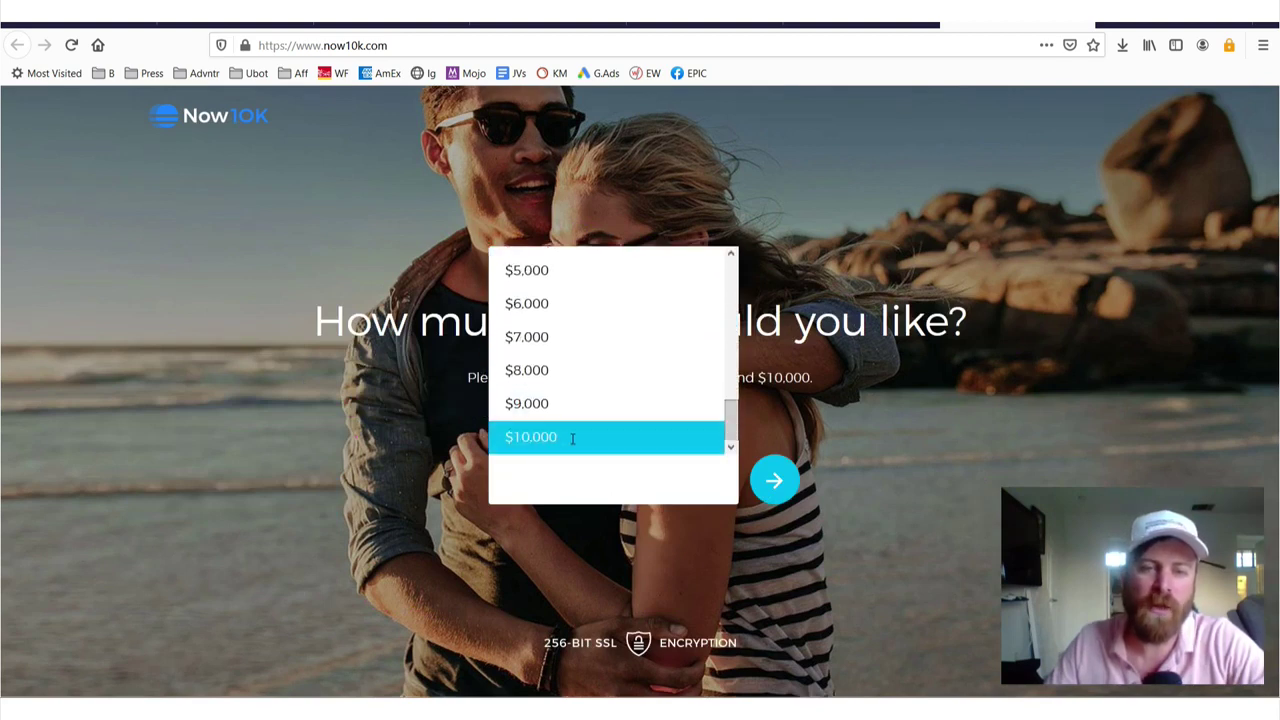
scroll(580, 380, "up", 3)
scroll(592, 427, "down", 3)
left_click(586, 432)
Return to the LeadGid offer page and mark up the campaign description
key("ctrl+shift+Tab")
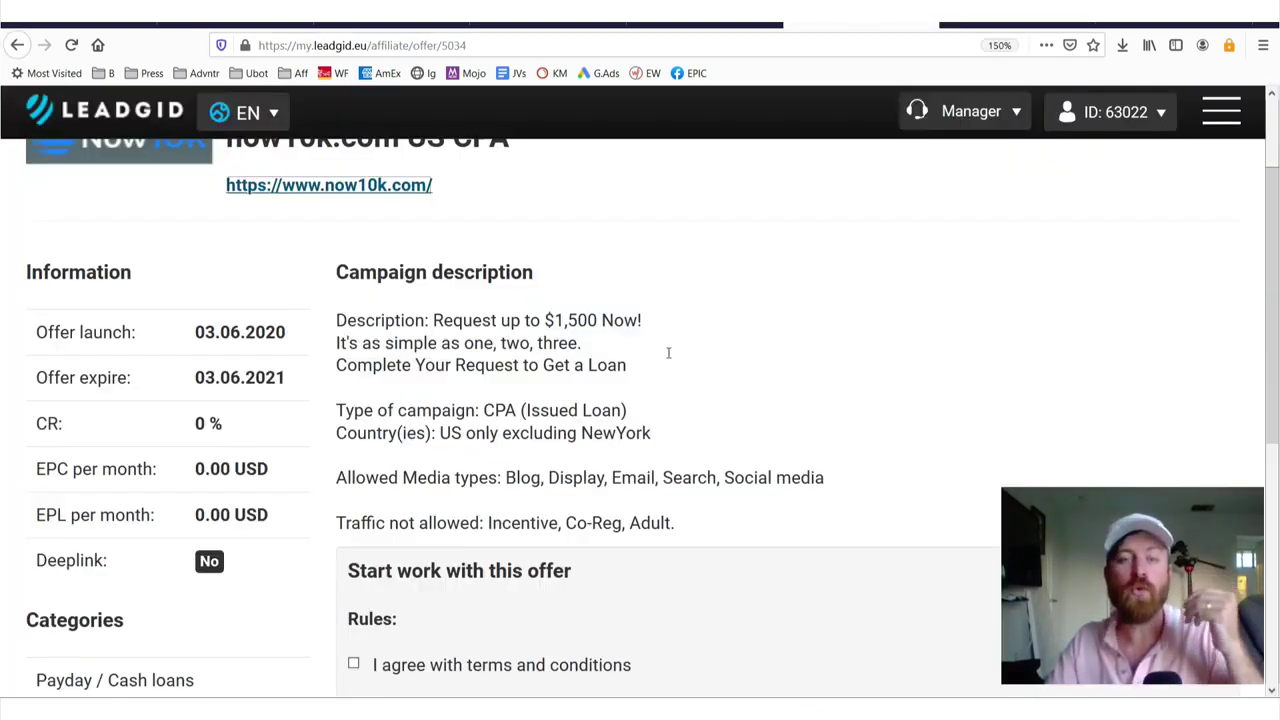
scroll(314, 452, "down", 2)
scroll(543, 334, "down", 1)
scroll(543, 334, "up", 2)
scroll(631, 277, "up", 1)
mouse_move(652, 296)
left_mouse_down()
mouse_move(297, 298)
mouse_move(829, 518)
mouse_move(451, 300)
mouse_move(633, 342)
left_mouse_up()
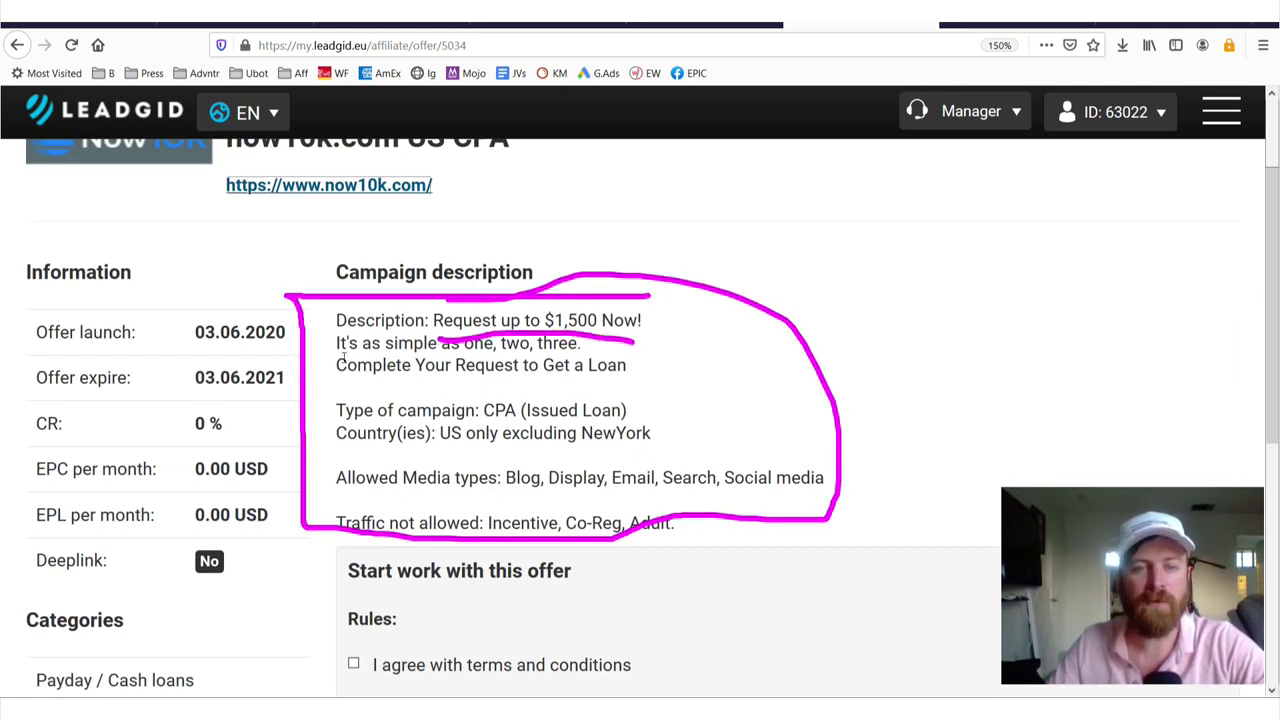
left_click_drag(337, 353, 596, 340)
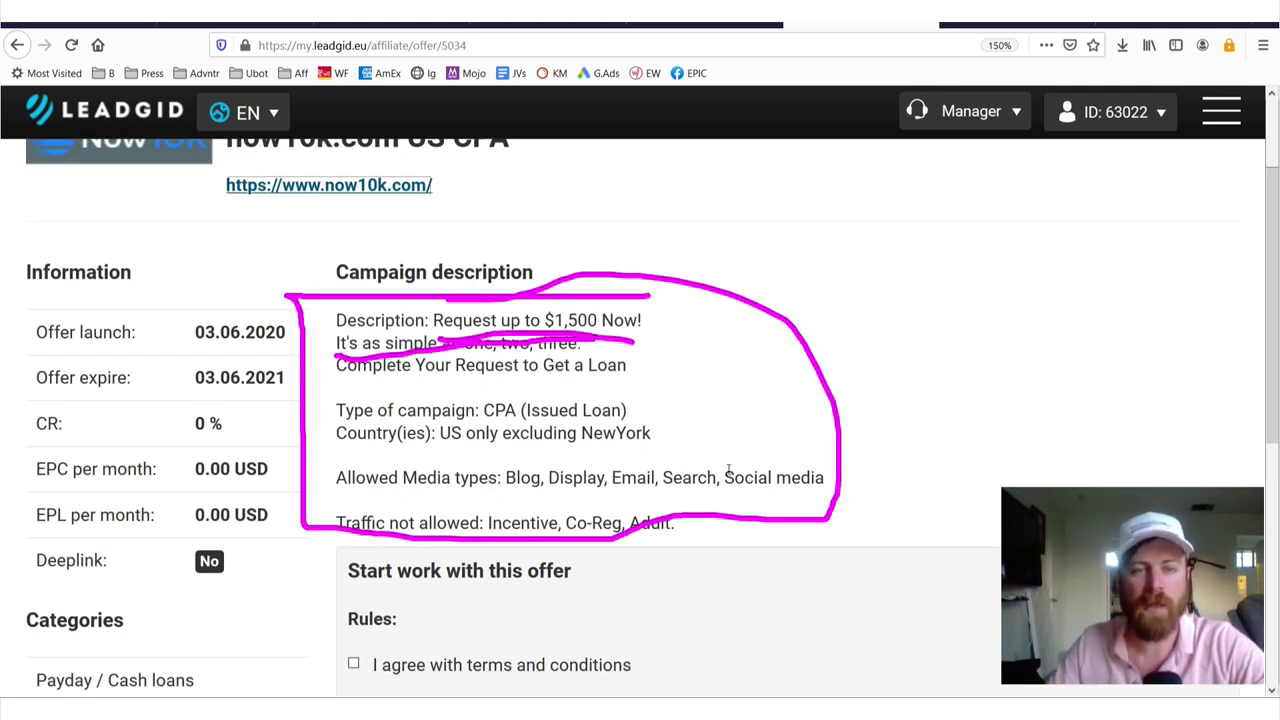
Highlight the allowed media types, including Blog, Email and Social media
scroll(728, 470, "down", 2)
left_click_drag(338, 345, 844, 342)
left_click(504, 345)
double_click(528, 345)
left_click(584, 345)
left_click(728, 345)
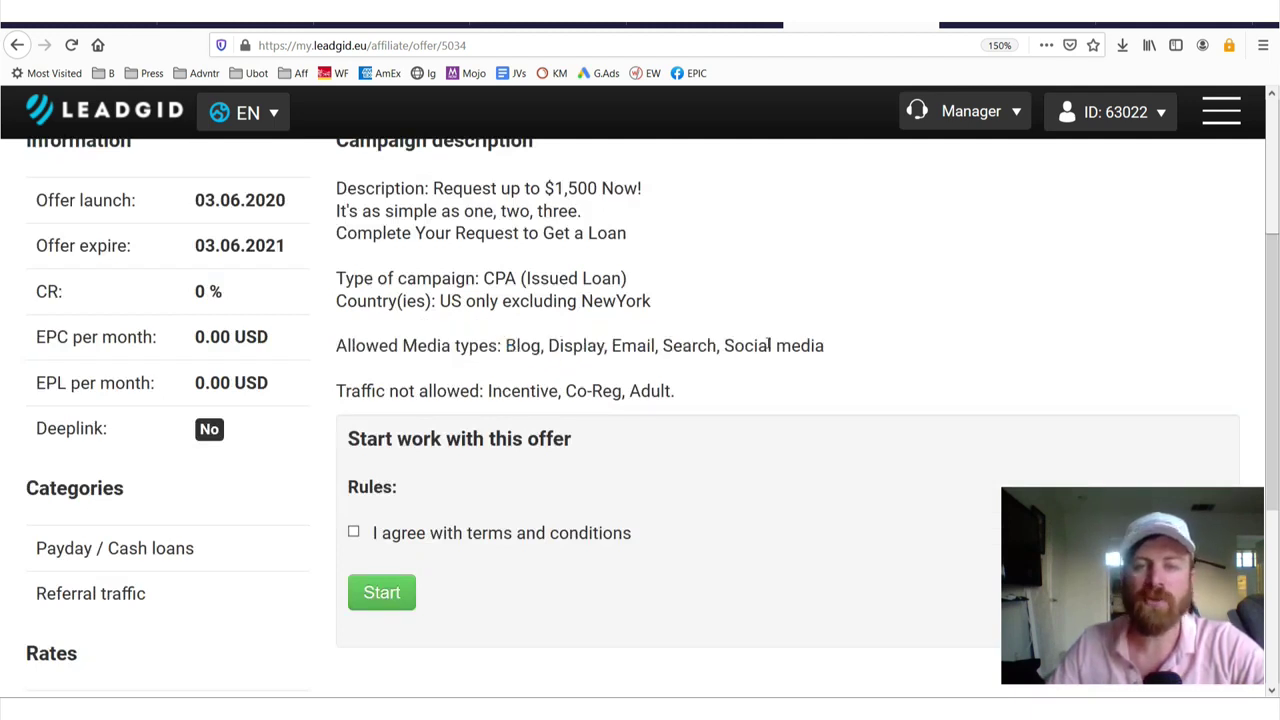
left_click_drag(826, 346, 724, 346)
left_click(365, 392)
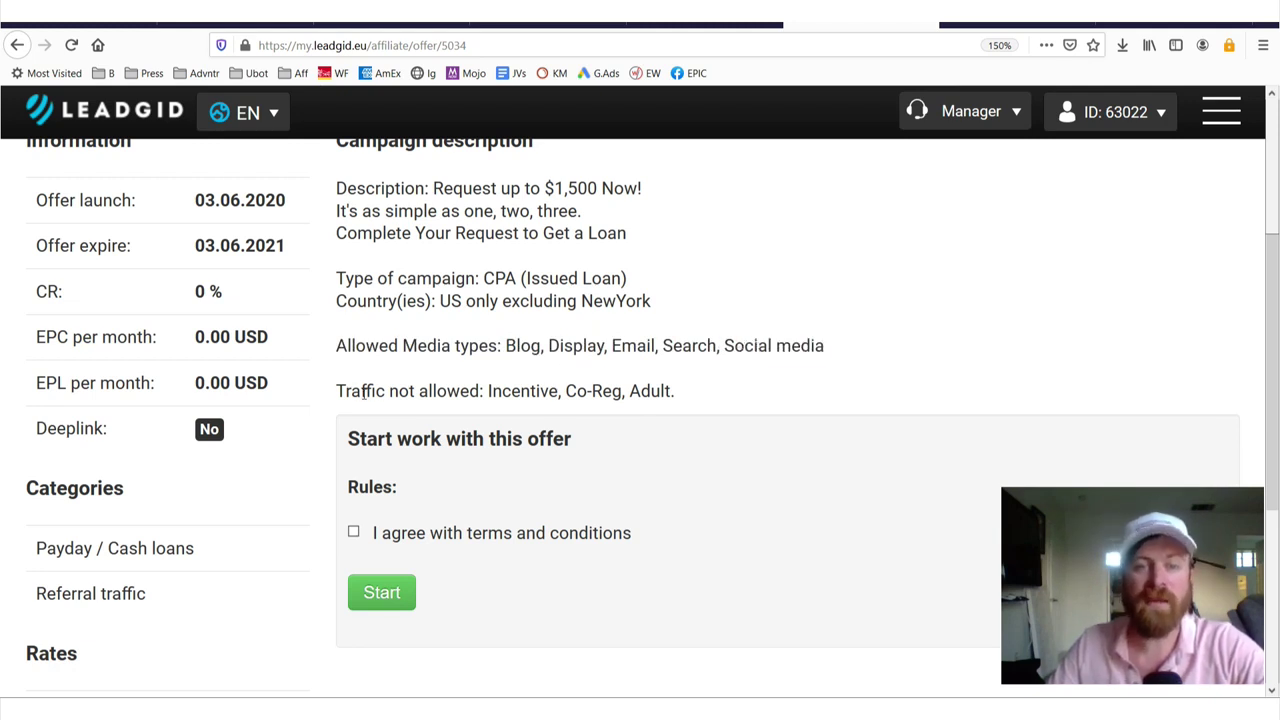
Flag Co-Reg among the disallowed traffic types, then clear the annotation
left_click_drag(338, 392, 563, 390)
left_click(563, 388)
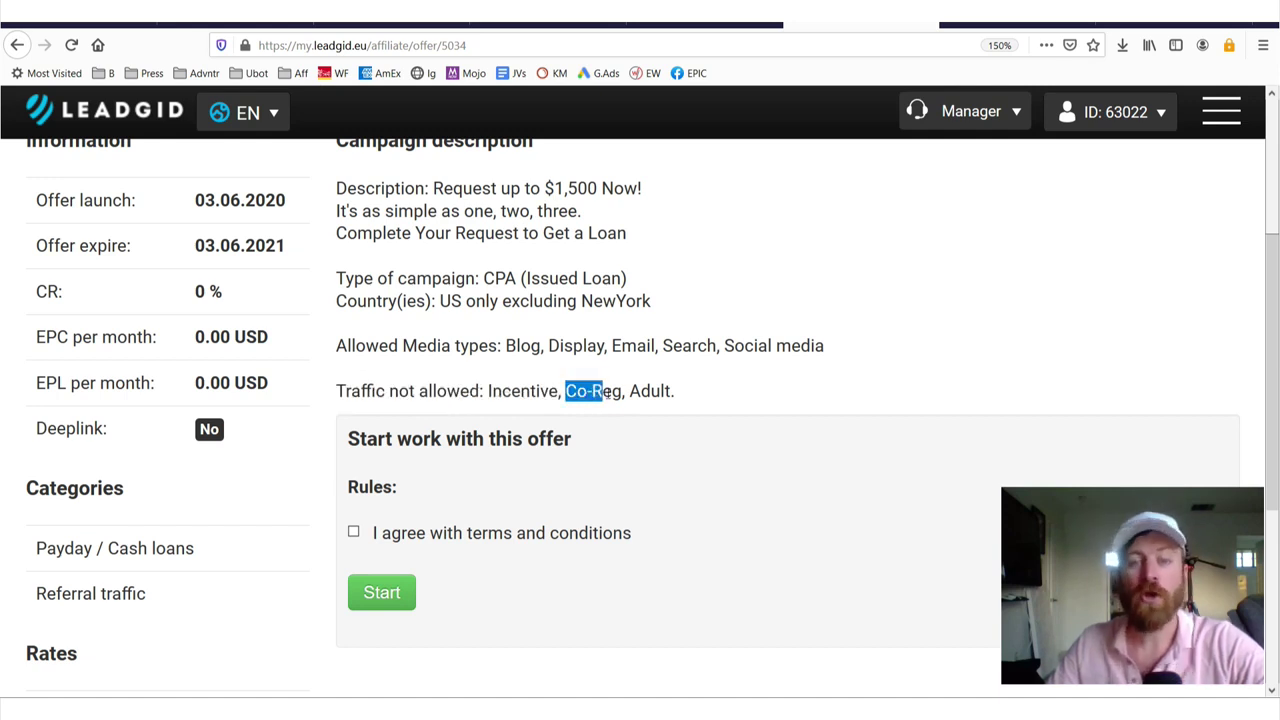
left_click_drag(638, 389, 679, 399)
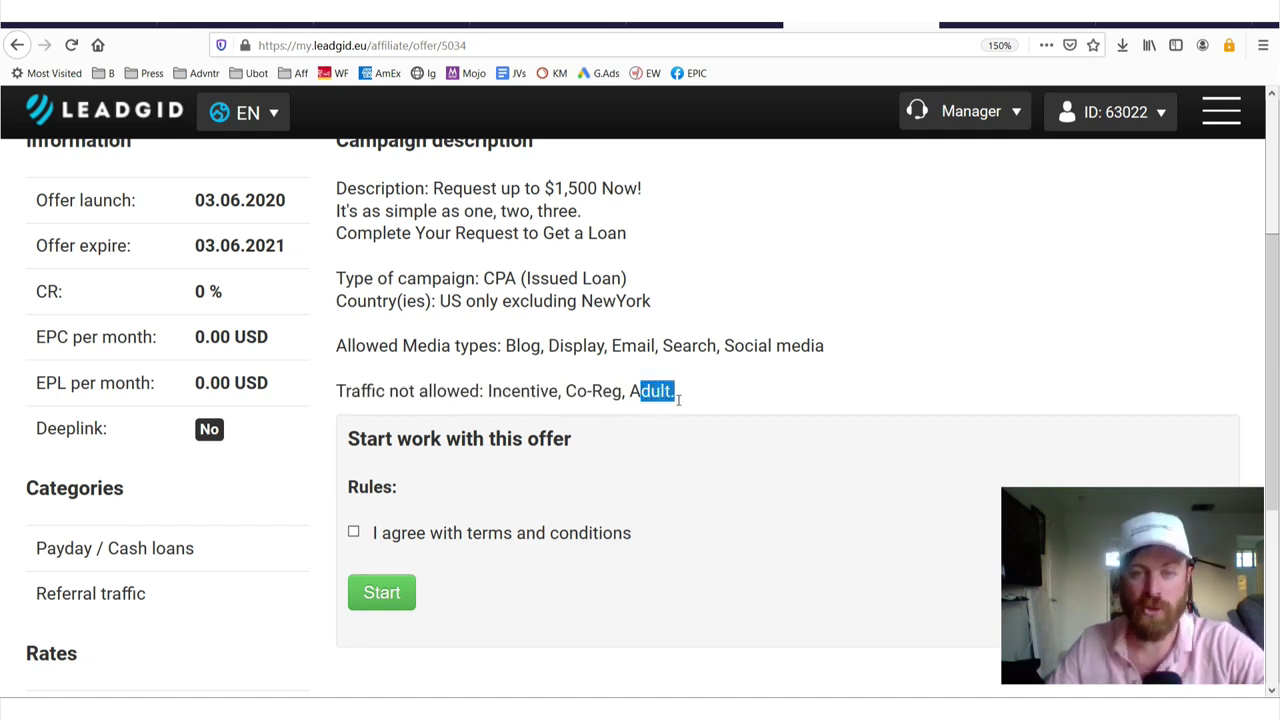
left_click_drag(565, 391, 609, 393)
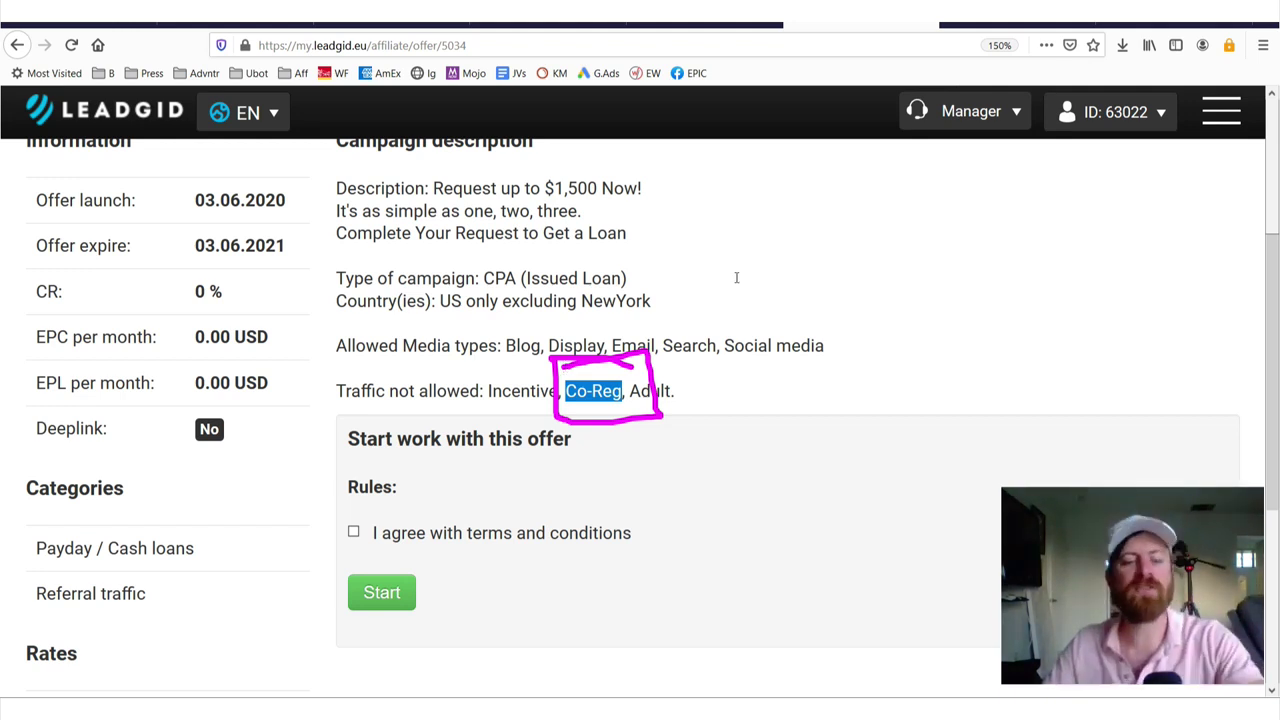
key("Escape")
Annotate the Leadgid row and offer counts in the Top Affiliate Networks sheet, then clear it
left_click(392, 20)
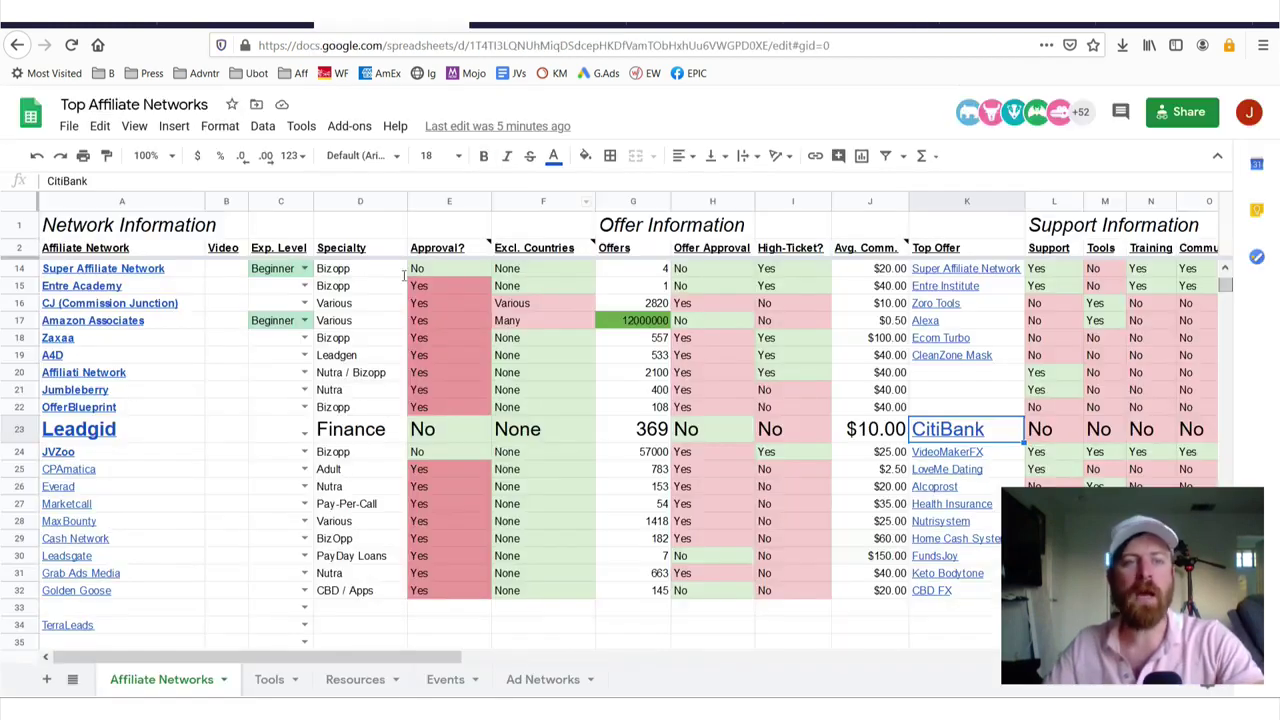
mouse_move(390, 232)
left_mouse_down()
mouse_move(300, 690)
mouse_move(30, 600)
mouse_move(260, 60)
mouse_move(140, 600)
left_mouse_up()
mouse_move(30, 650)
left_mouse_down()
mouse_move(330, 500)
mouse_move(60, 250)
mouse_move(290, 220)
mouse_move(150, 30)
left_mouse_up()
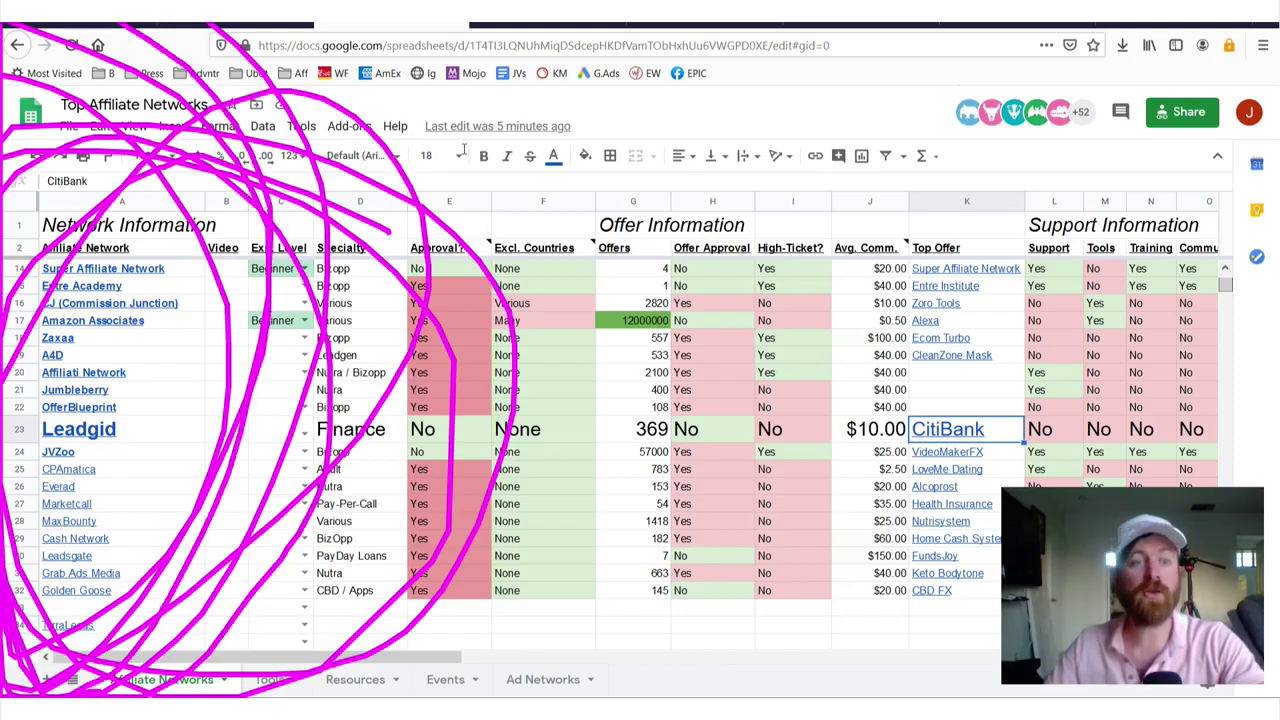
mouse_move(788, 126)
left_mouse_down()
mouse_move(550, 430)
mouse_move(580, 596)
left_mouse_up()
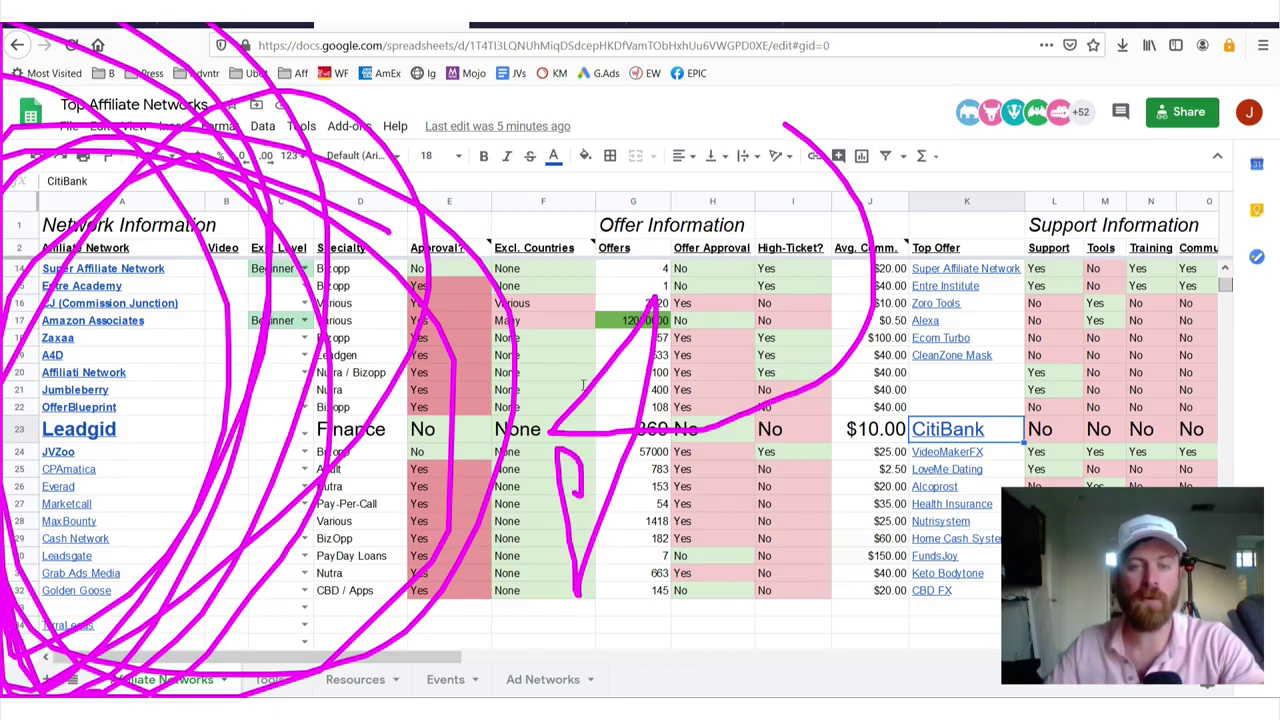
mouse_move(600, 418)
left_mouse_down()
mouse_move(590, 520)
mouse_move(566, 537)
left_mouse_up()
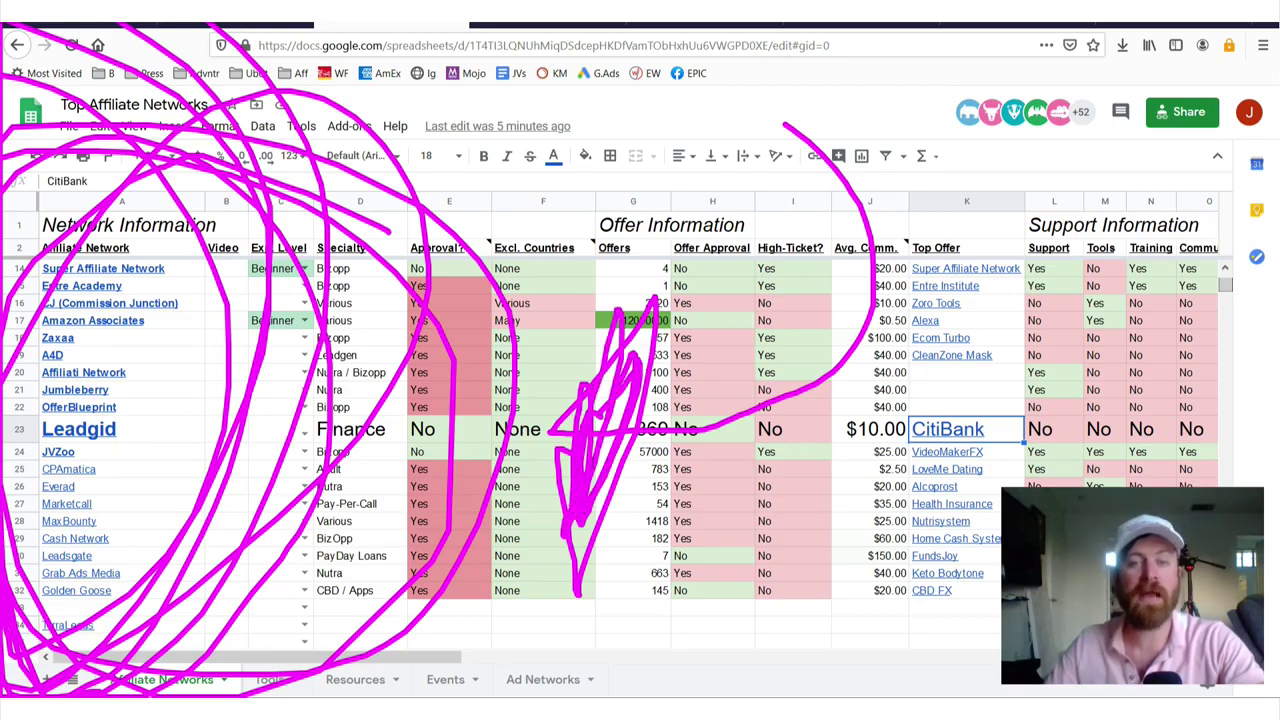
key("Escape")
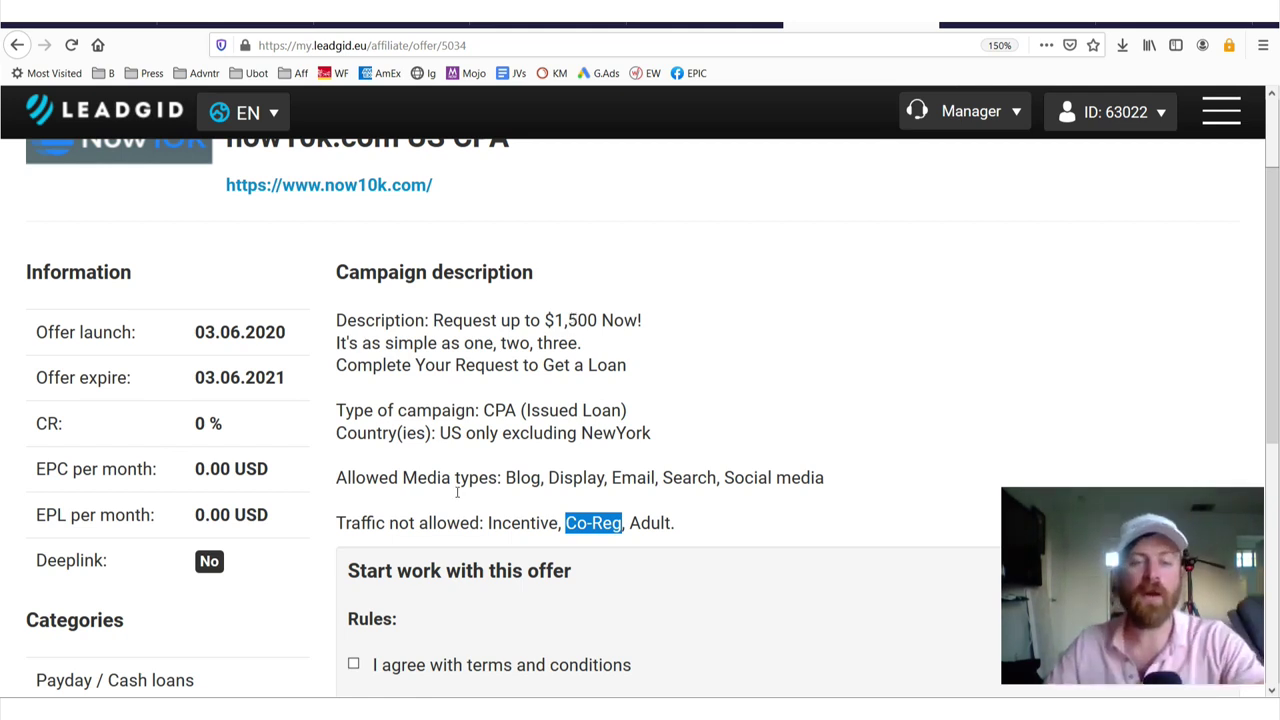
Recheck the allowed media types at 200% zoom, then go to the YouTube channel page
left_click_drag(826, 486, 516, 477)
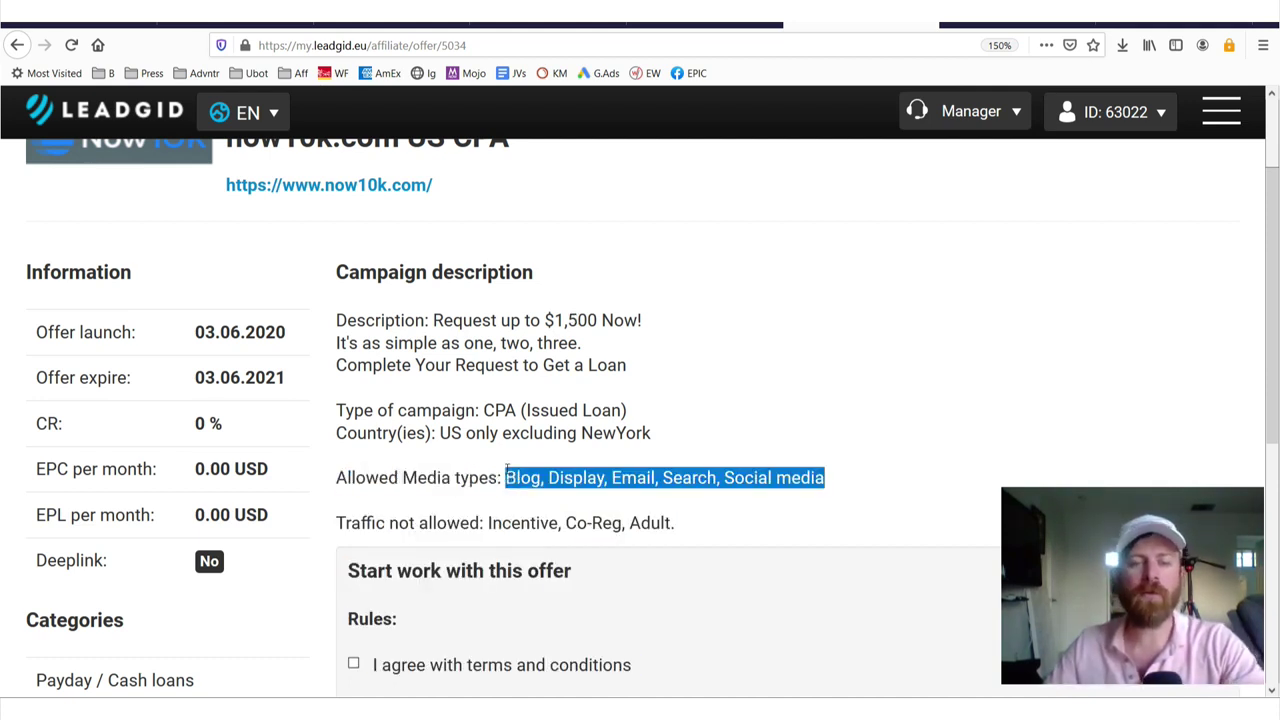
key("ctrl+plus")
key("ctrl+plus")
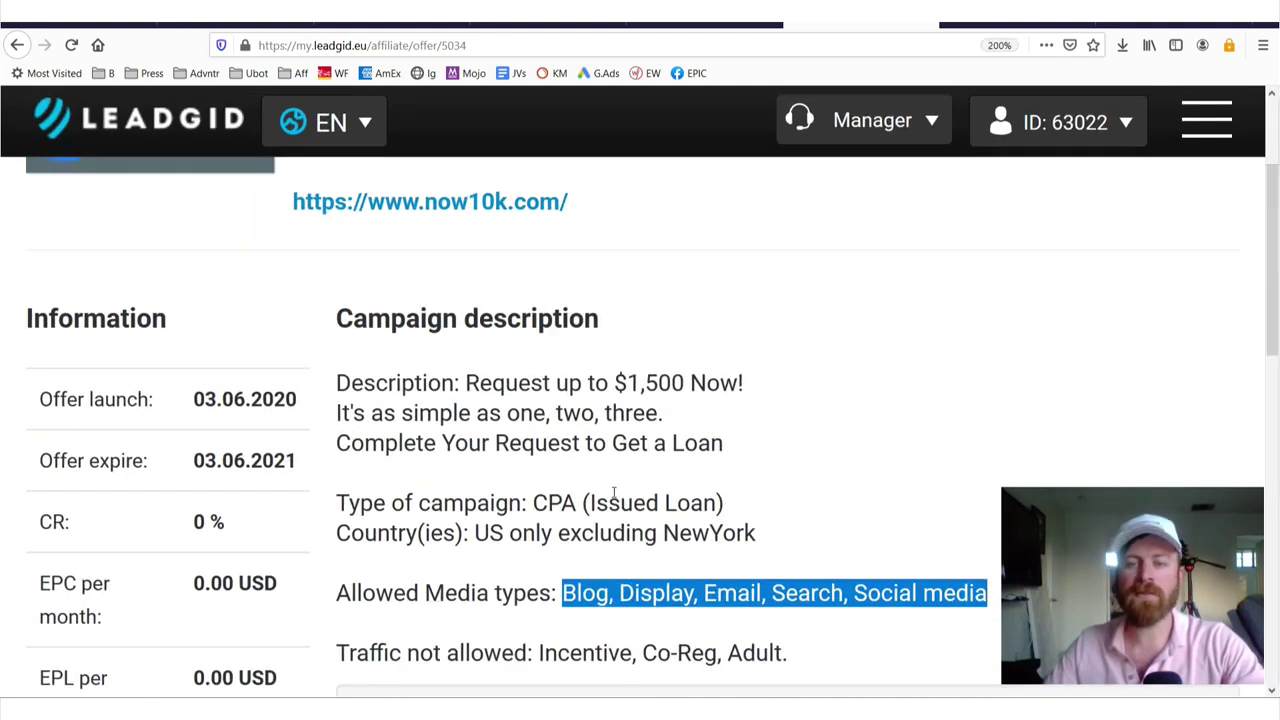
scroll(614, 492, "down", 5)
scroll(614, 492, "up", 3)
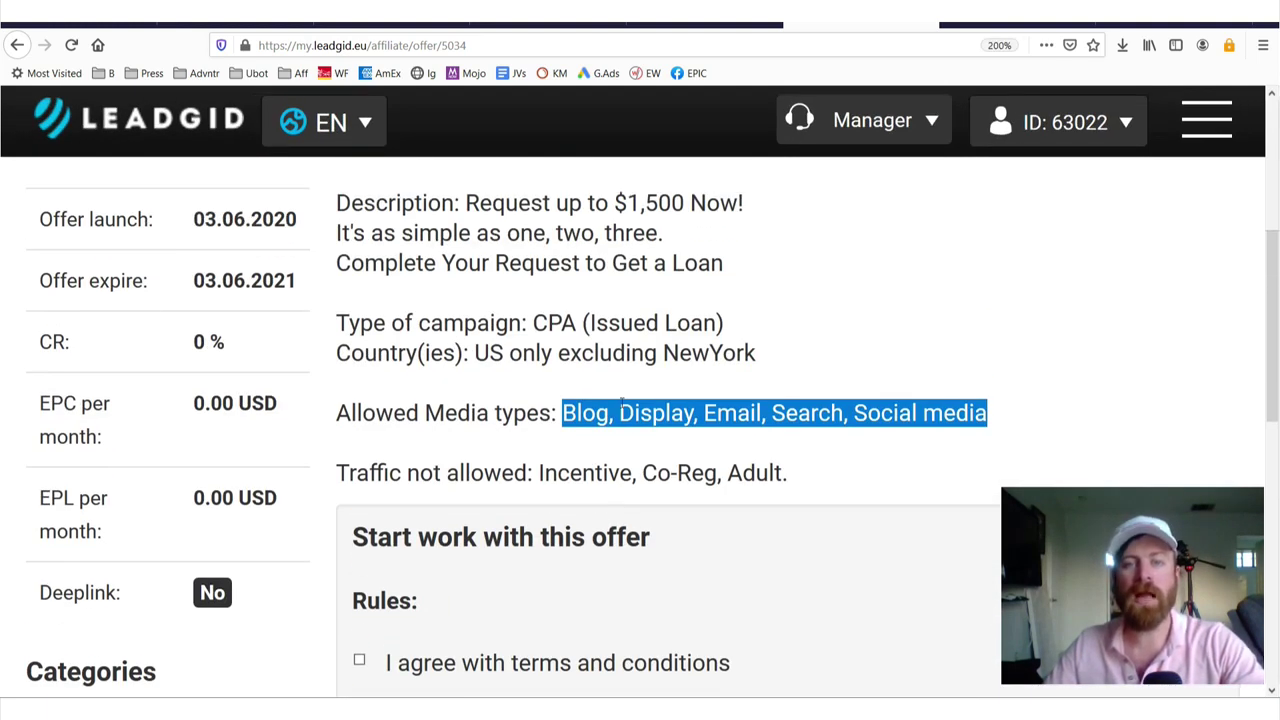
left_click_drag(704, 413, 1123, 414)
left_click(940, 369)
key("ctrl+2")
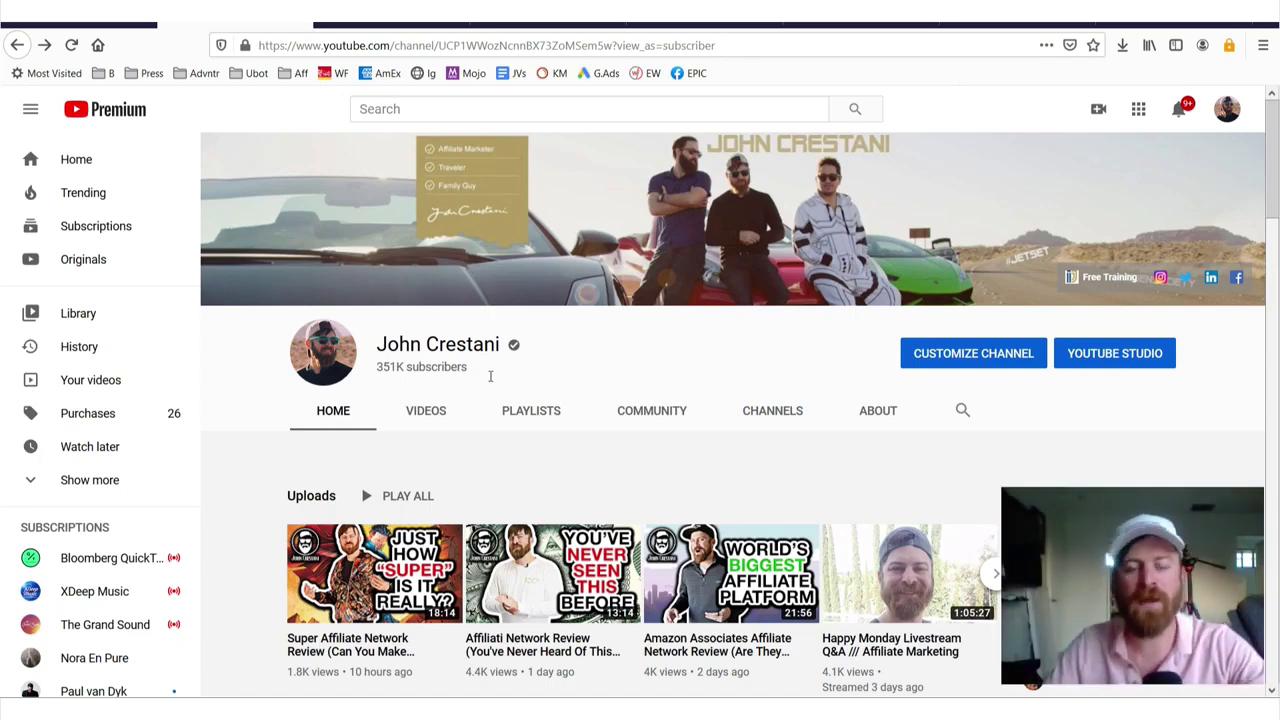
Scroll to the Free Traffic Methods shelf, outline it, and open that playlist
scroll(490, 376, "down", 5)
scroll(490, 376, "down", 5)
scroll(933, 383, "down", 10)
scroll(933, 383, "down", 3)
scroll(933, 383, "down", 2)
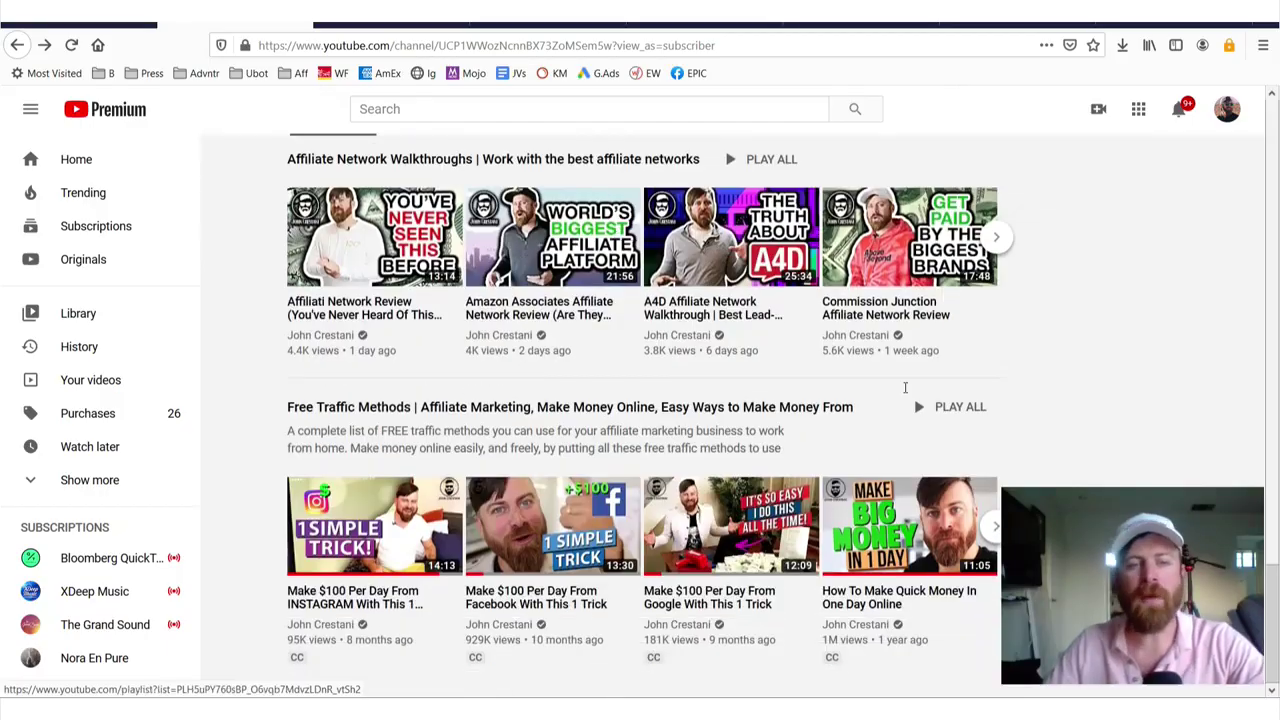
mouse_move(1058, 380)
left_mouse_down()
mouse_move(292, 368)
mouse_move(266, 594)
left_mouse_up()
left_click_drag(304, 693, 950, 692)
mouse_move(938, 104)
left_mouse_down()
mouse_move(1215, 196)
mouse_move(1145, 487)
left_mouse_up()
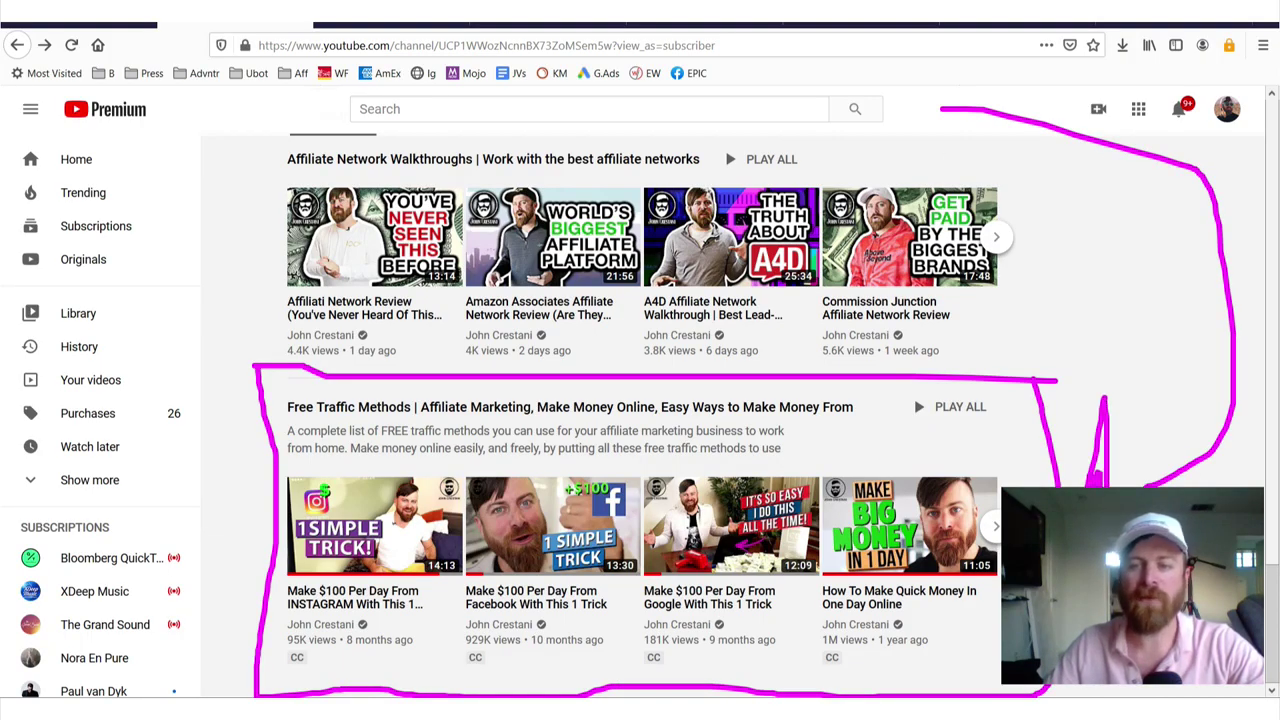
left_click(690, 407)
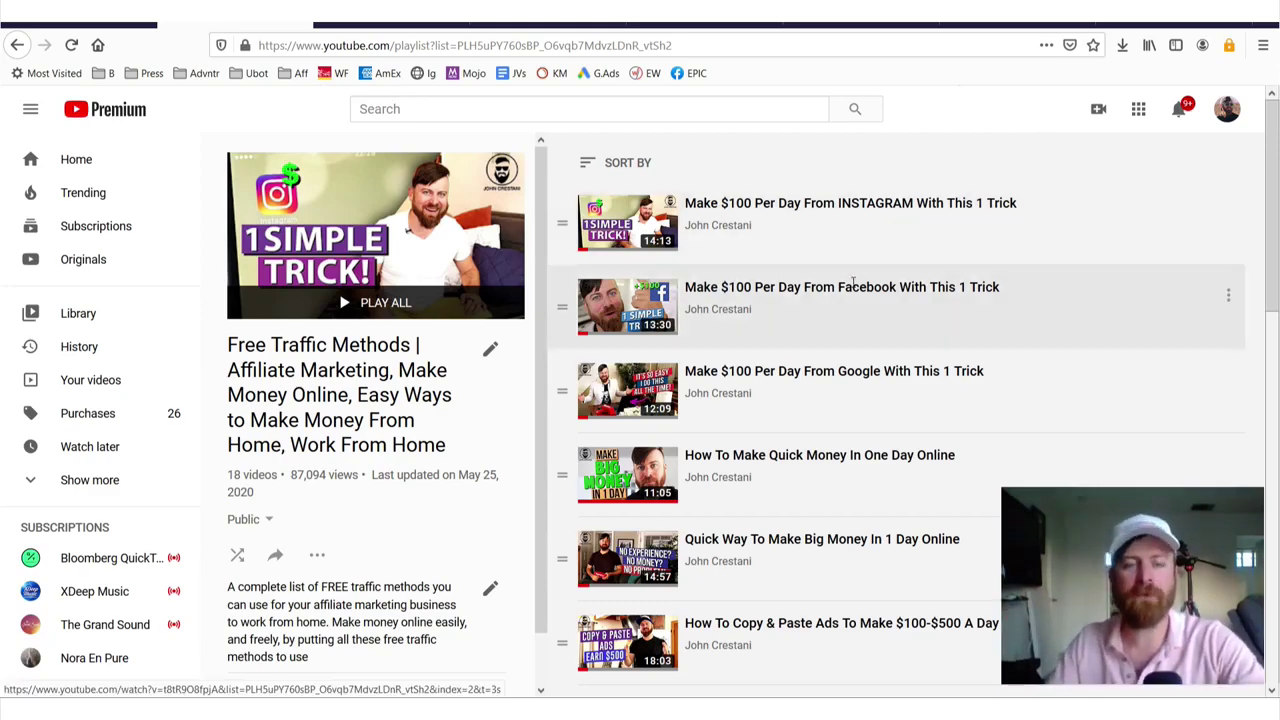
Browse the Free Traffic Methods videos, circle the top five, and return to the channel Home
scroll(851, 287, "down", 5)
scroll(851, 287, "down", 5)
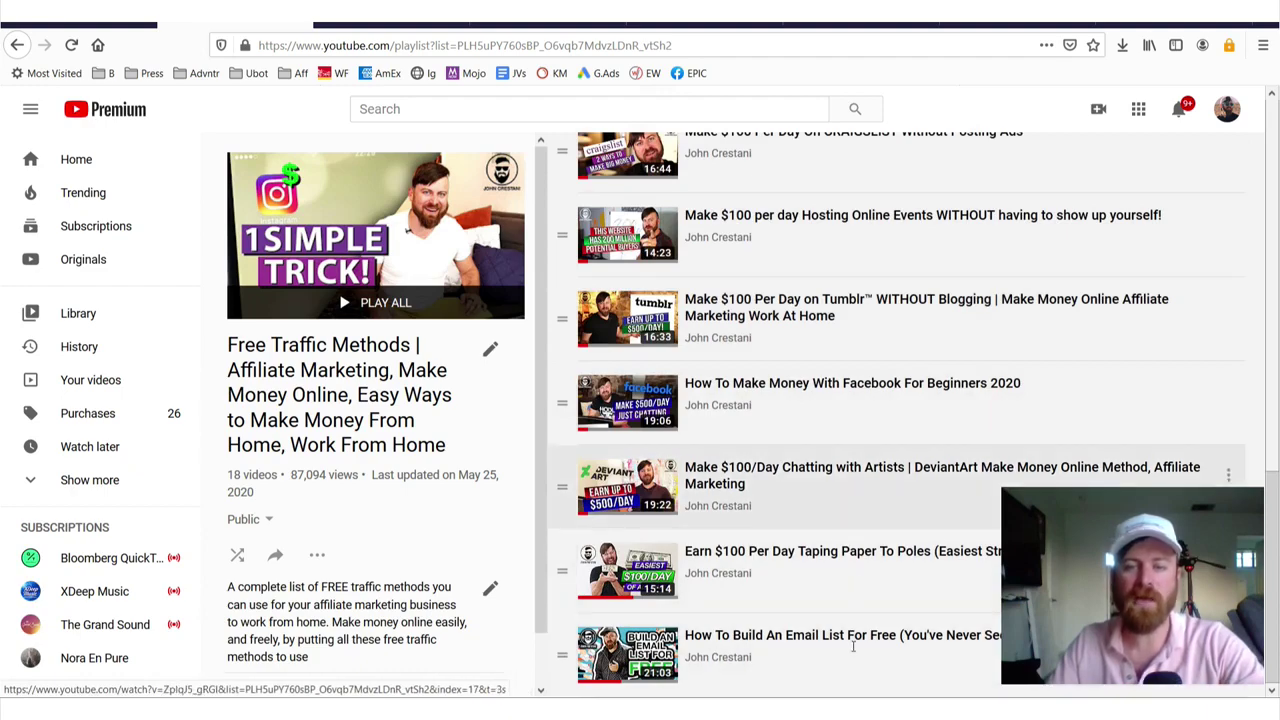
scroll(838, 394, "up", 3)
scroll(838, 394, "up", 2)
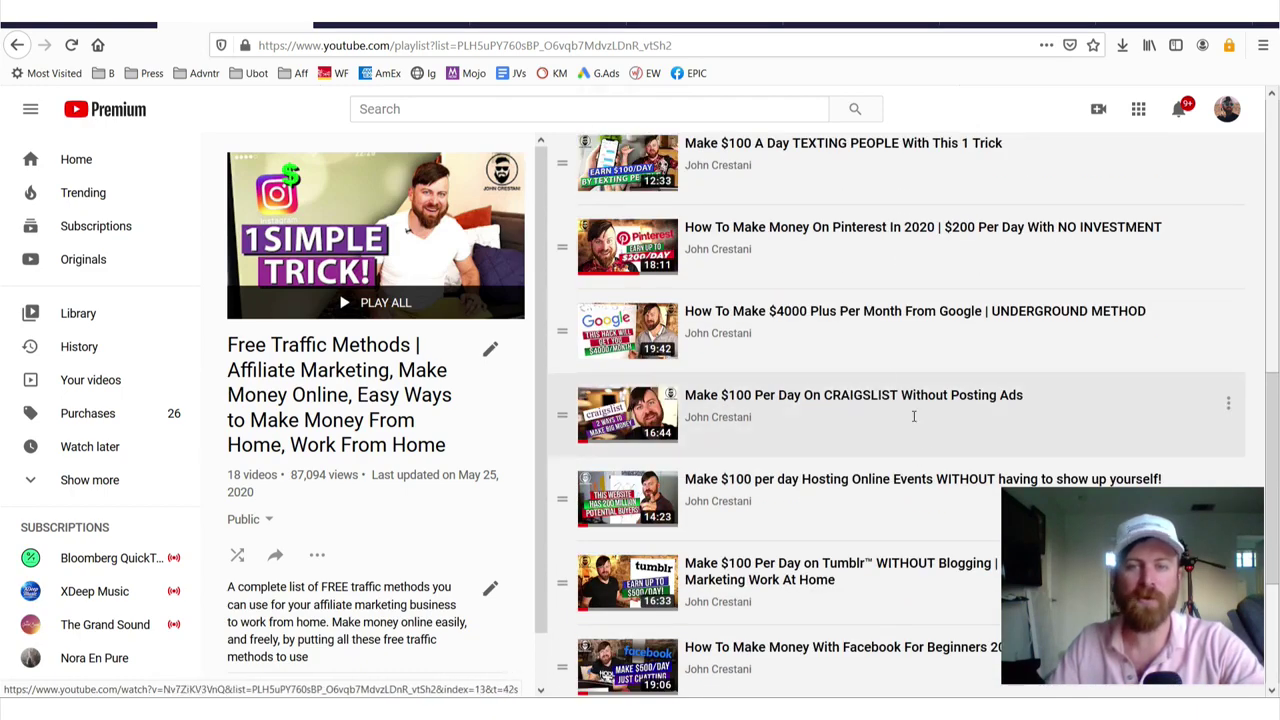
scroll(887, 358, "up", 2)
scroll(887, 358, "up", 5)
scroll(887, 358, "up", 3)
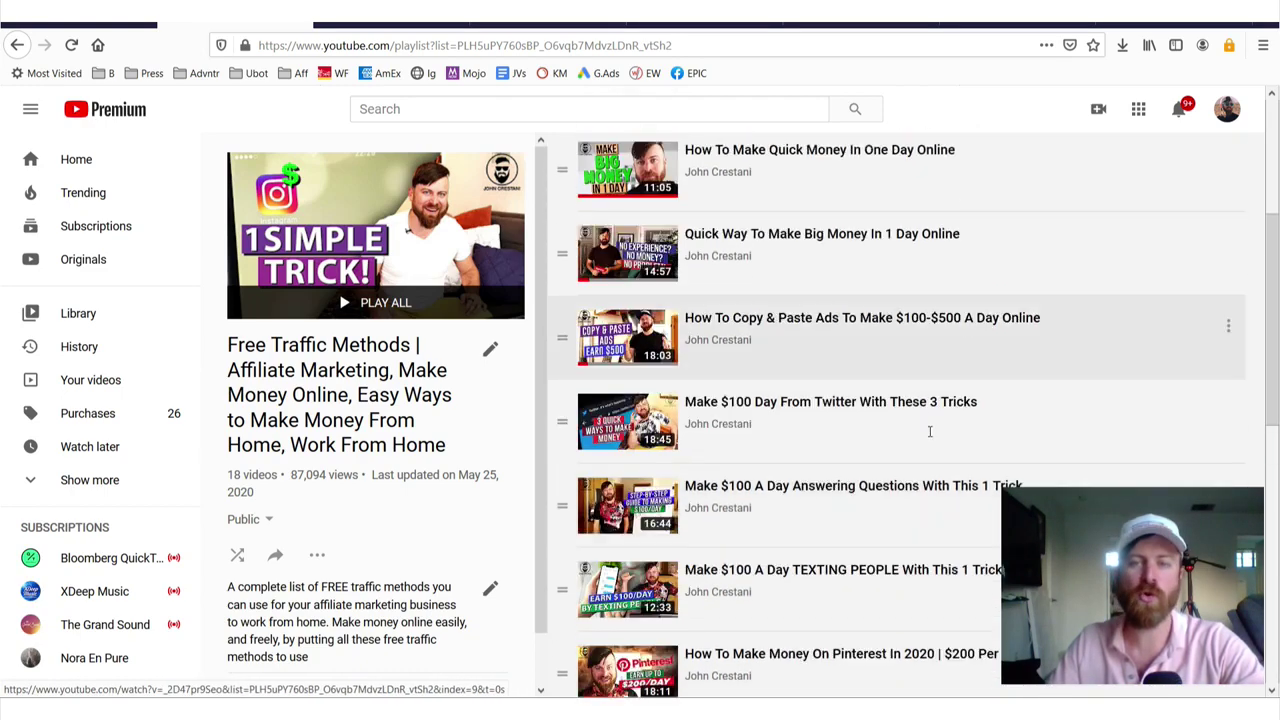
scroll(887, 358, "up", 3)
scroll(931, 433, "up", 2)
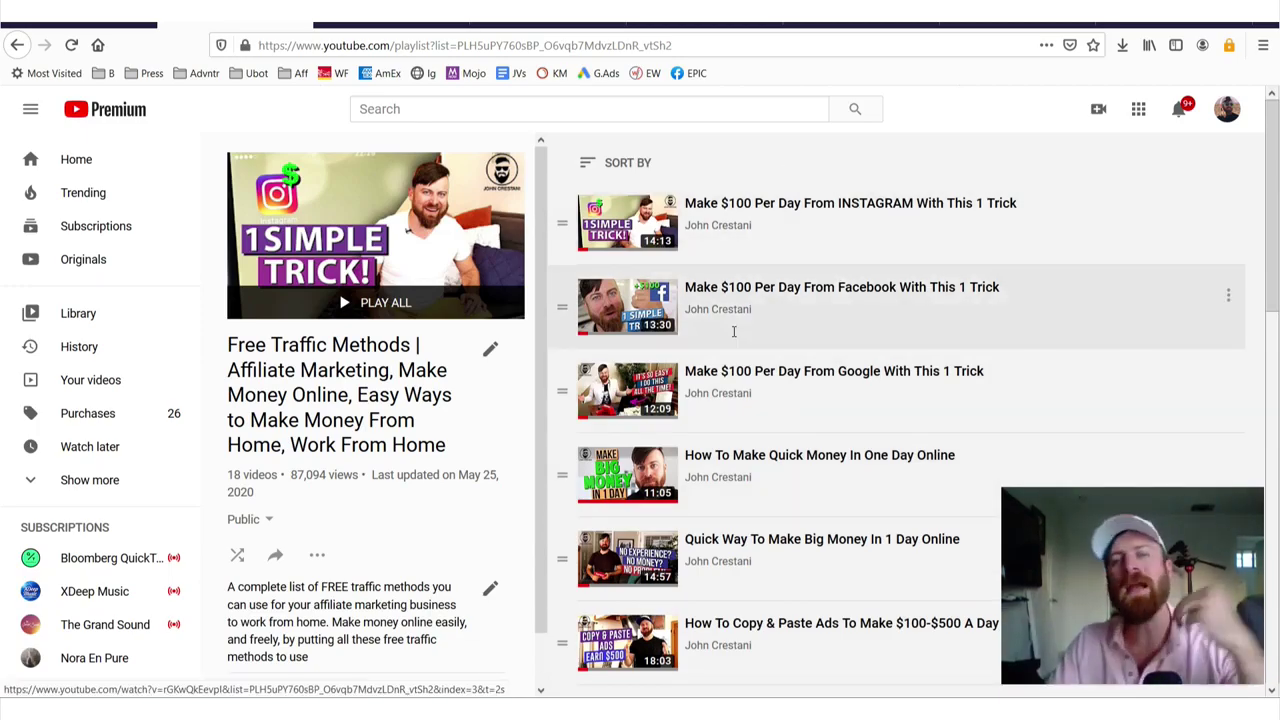
mouse_move(1140, 166)
left_mouse_down()
mouse_move(700, 122)
mouse_move(884, 600)
mouse_move(1120, 190)
mouse_move(540, 174)
left_mouse_up()
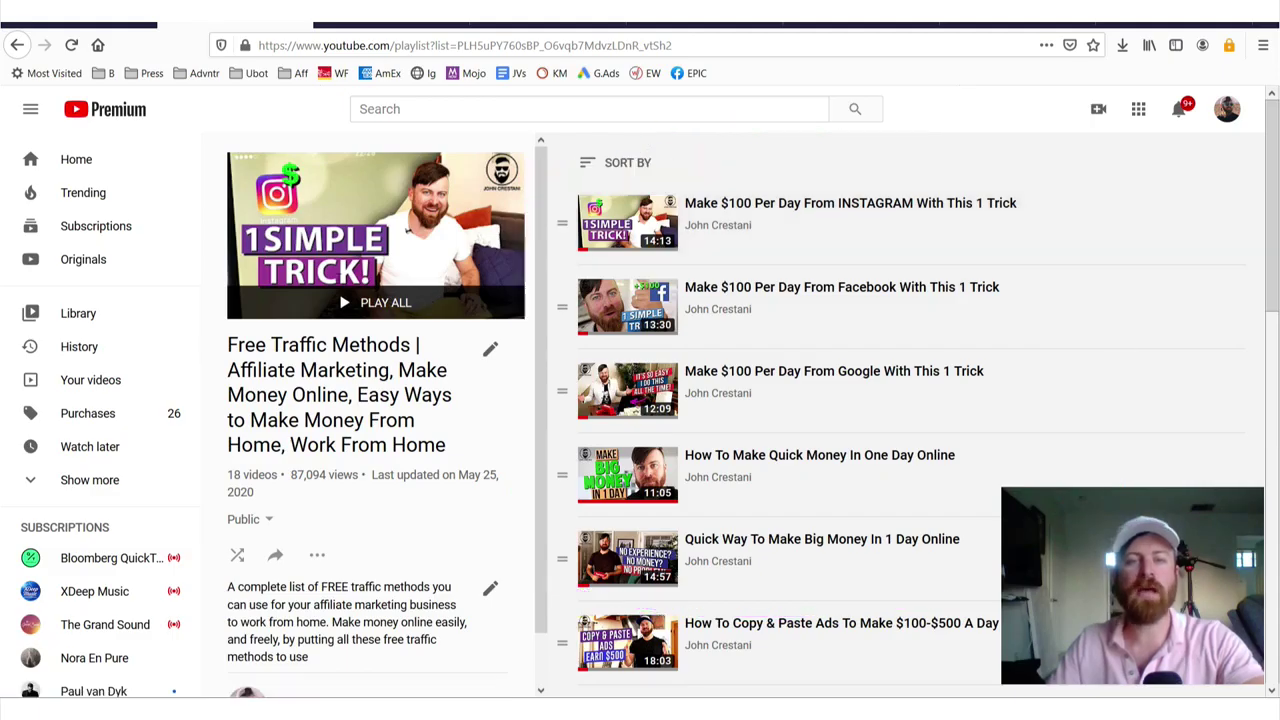
key("alt+Left")
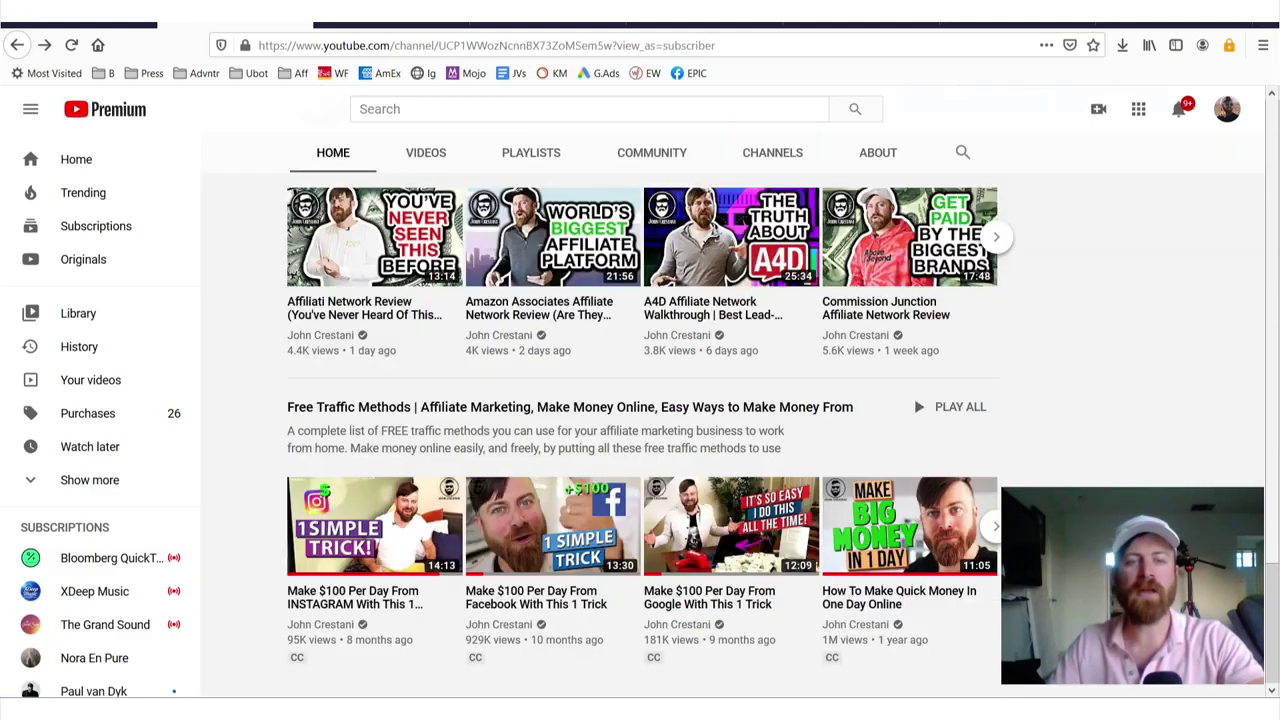
left_click_drag(540, 385, 620, 290)
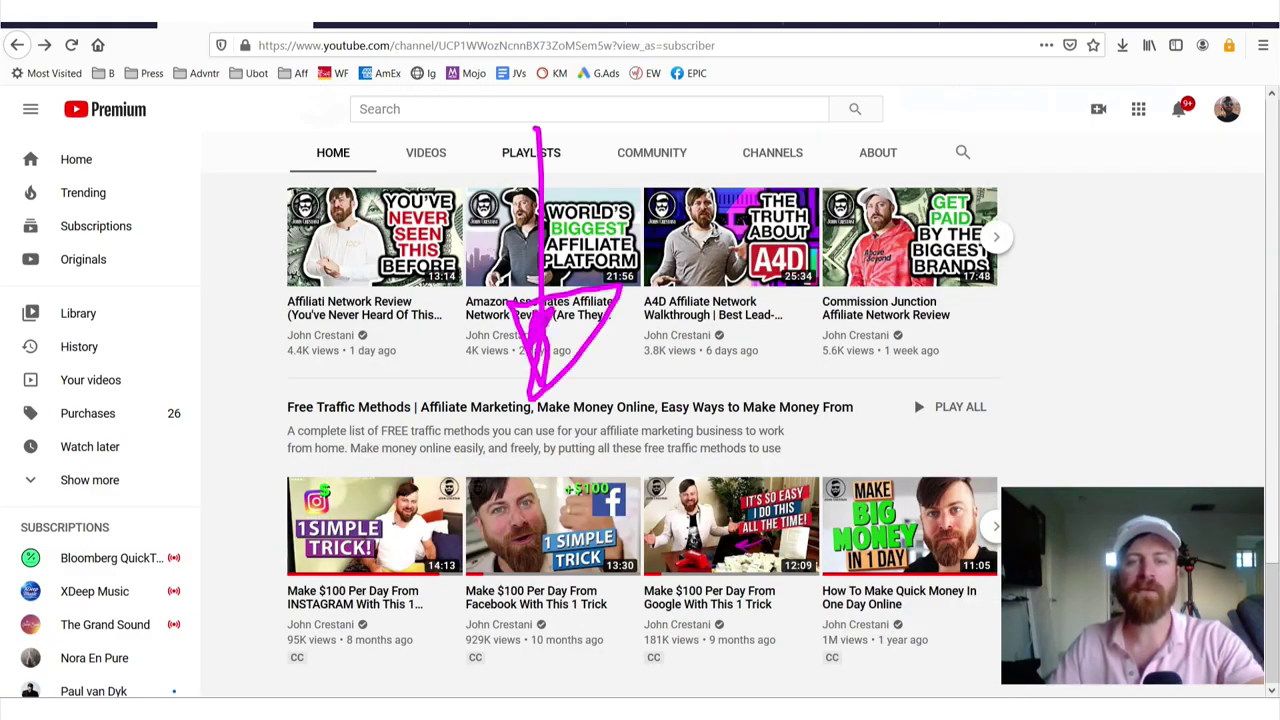
key("Escape")
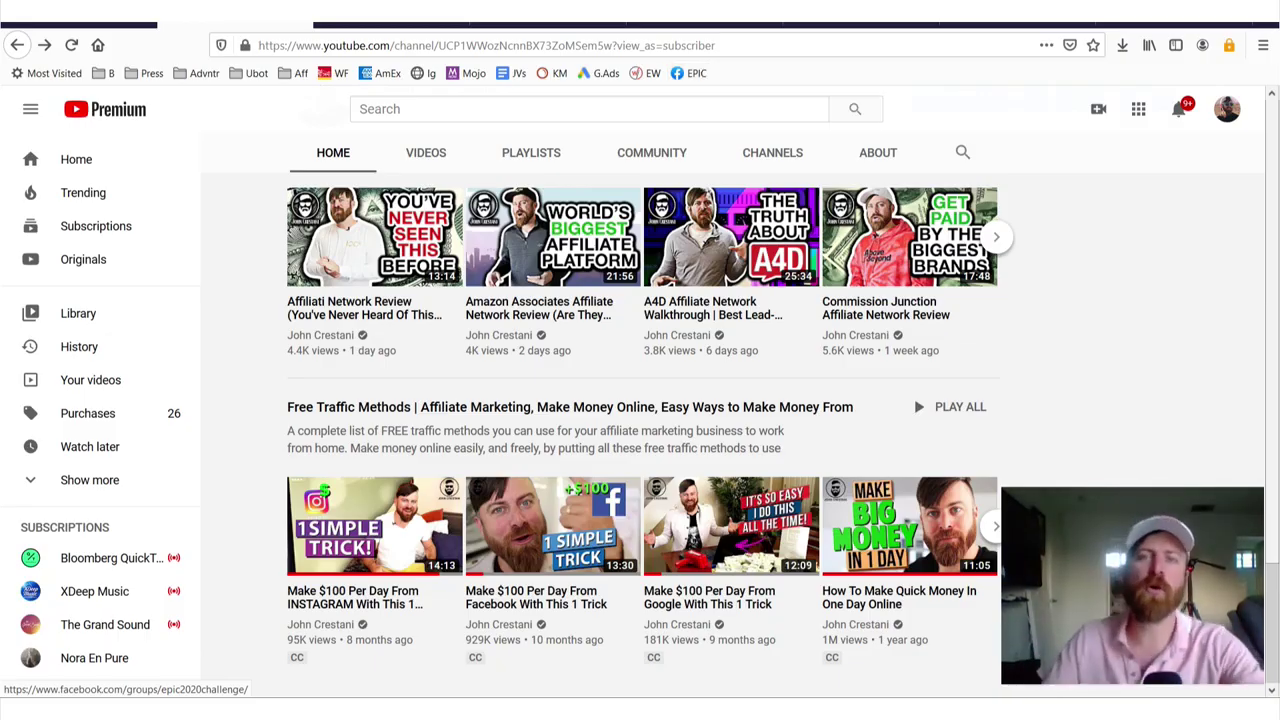
Go to the offer 5034 page, point out EPC and payout, and start working with it
left_click(749, 12)
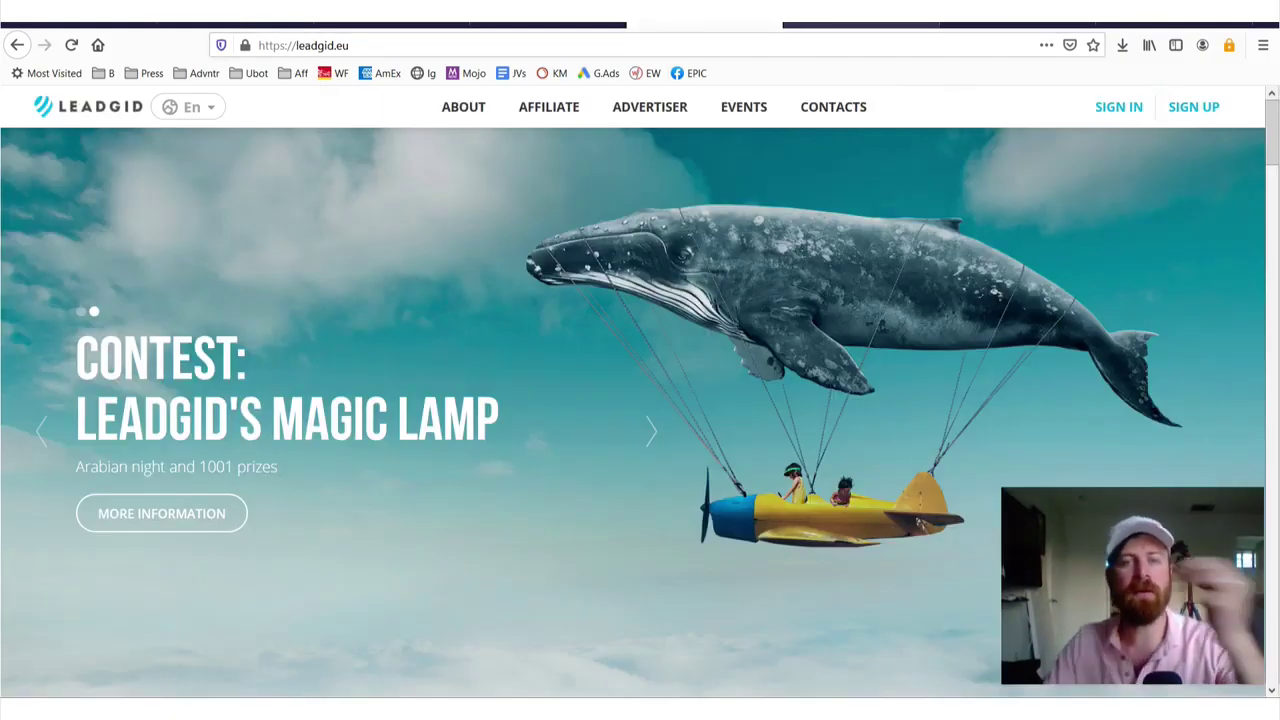
key("ctrl+Tab")
scroll(680, 371, "down", 3)
scroll(680, 370, "up", 3)
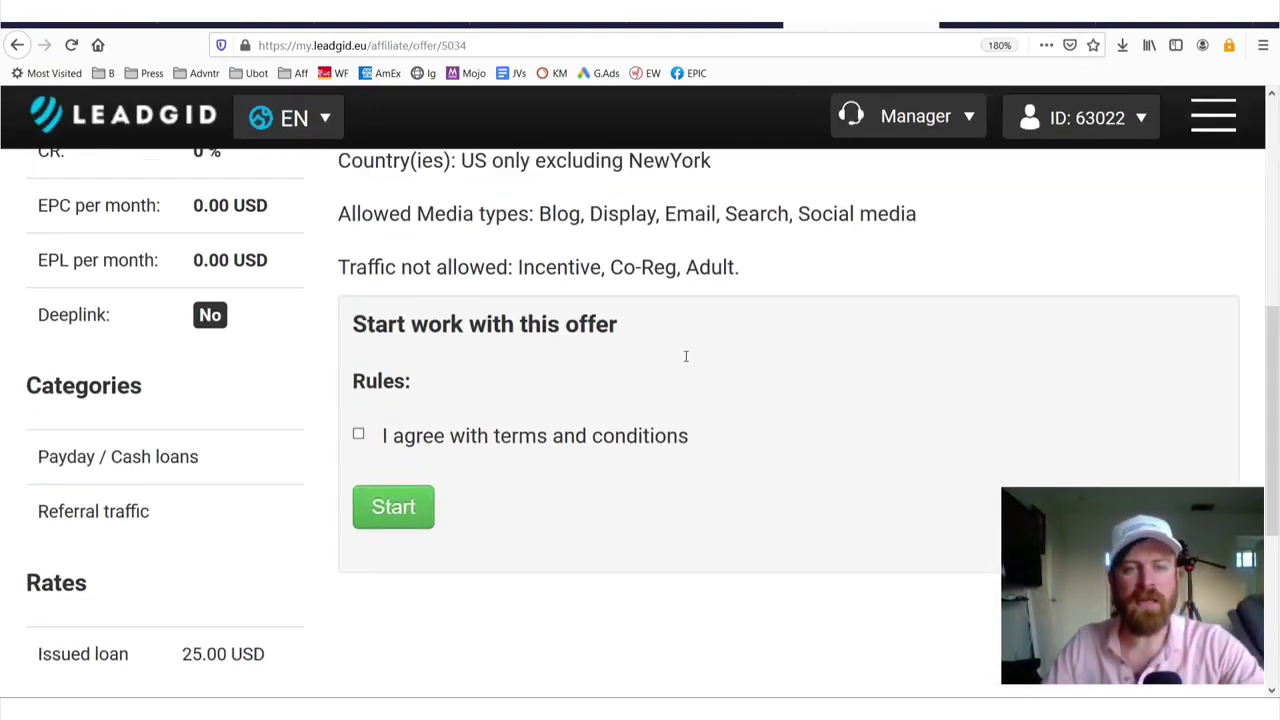
mouse_move(680, 313)
left_mouse_down()
mouse_move(282, 318)
mouse_move(661, 469)
mouse_move(632, 272)
left_mouse_up()
mouse_move(244, 622)
left_mouse_down()
mouse_move(158, 182)
mouse_move(192, 226)
left_mouse_up()
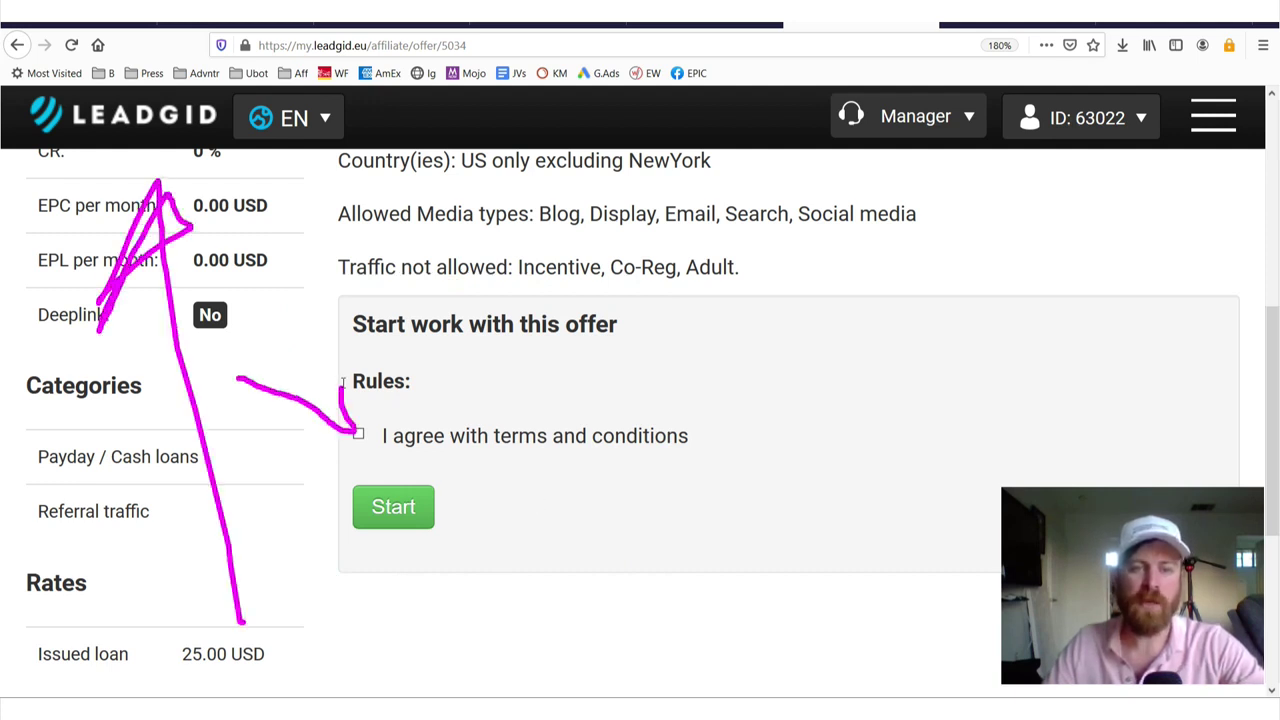
left_click_drag(372, 471, 597, 560)
left_click(393, 507)
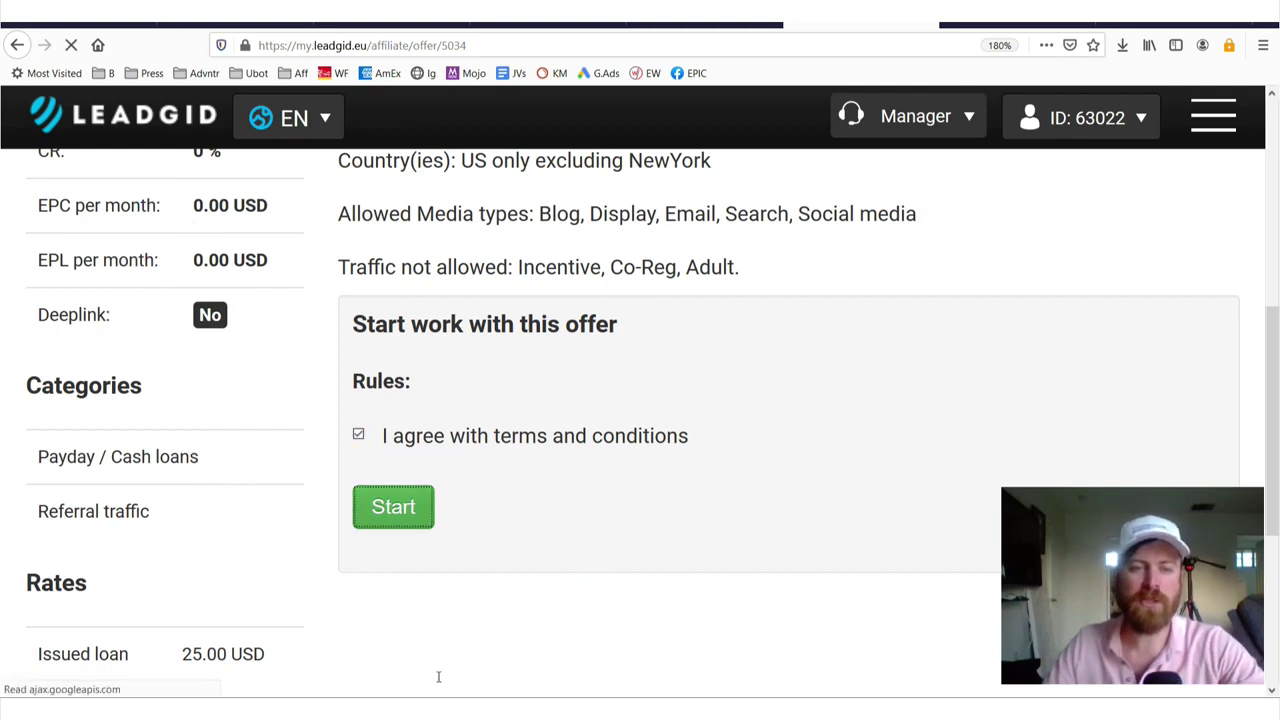
Zoom the page to 150% and copy the generated tracking link from Your link
scroll(648, 443, "down", 5)
scroll(654, 472, "down", 3)
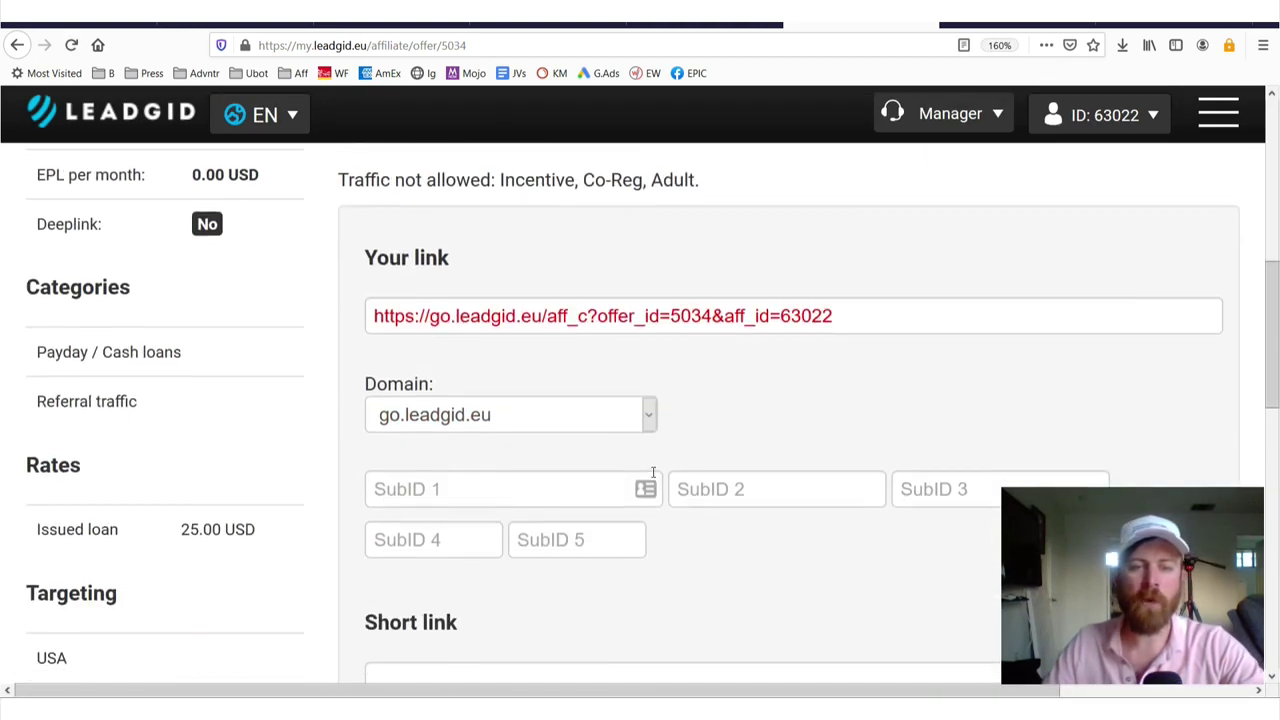
scroll(654, 472, "up", 2)
key("ctrl+minus")
scroll(653, 475, "up", 2)
scroll(651, 471, "down", 2)
left_click(841, 448)
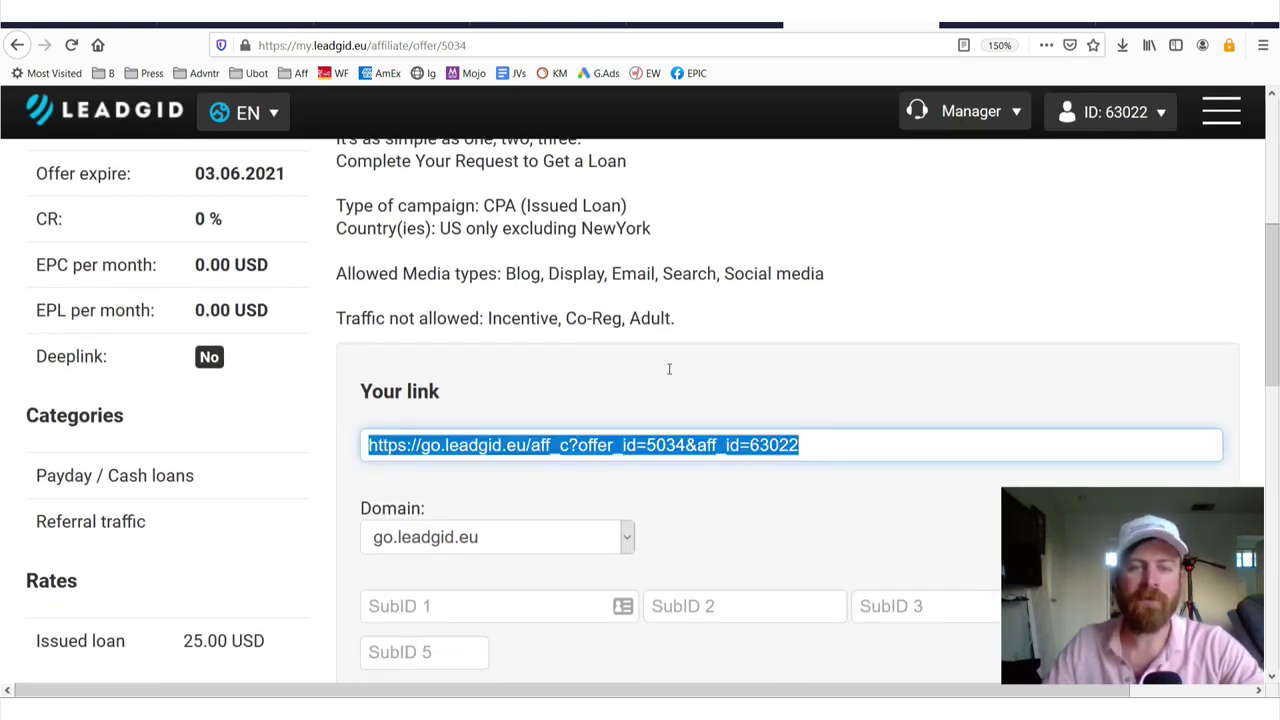
right_click(695, 434)
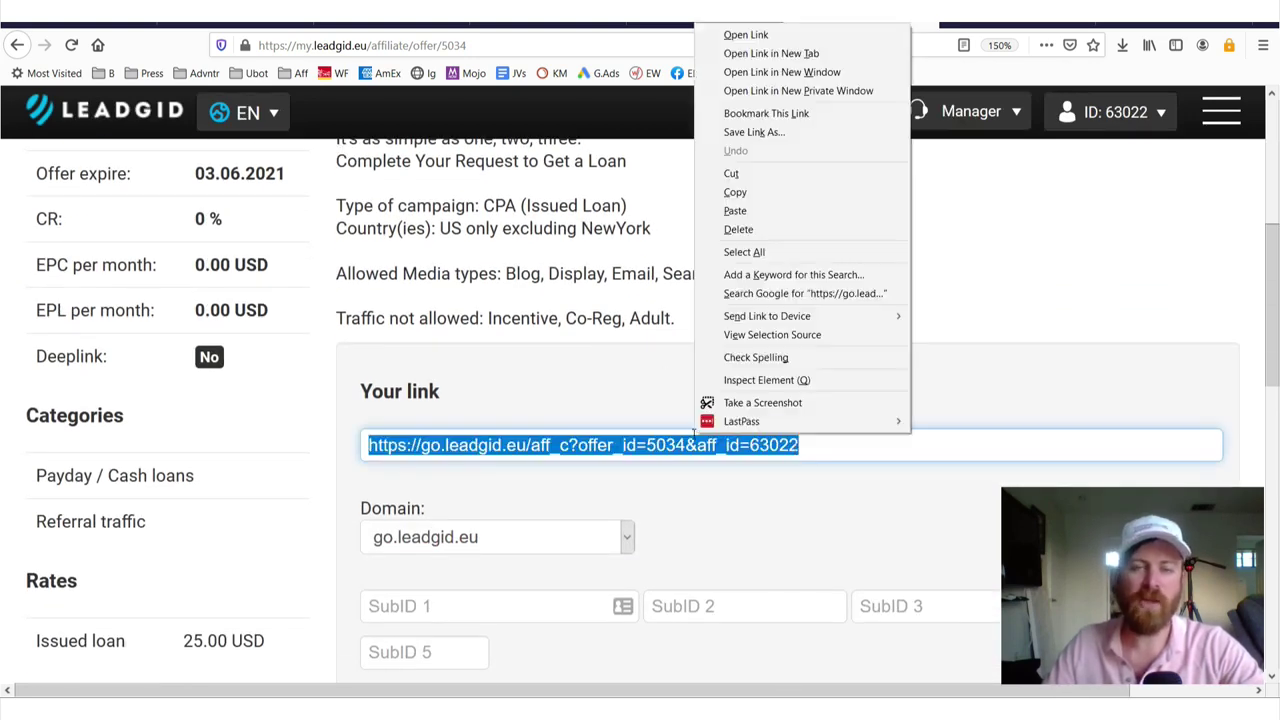
right_click(638, 449)
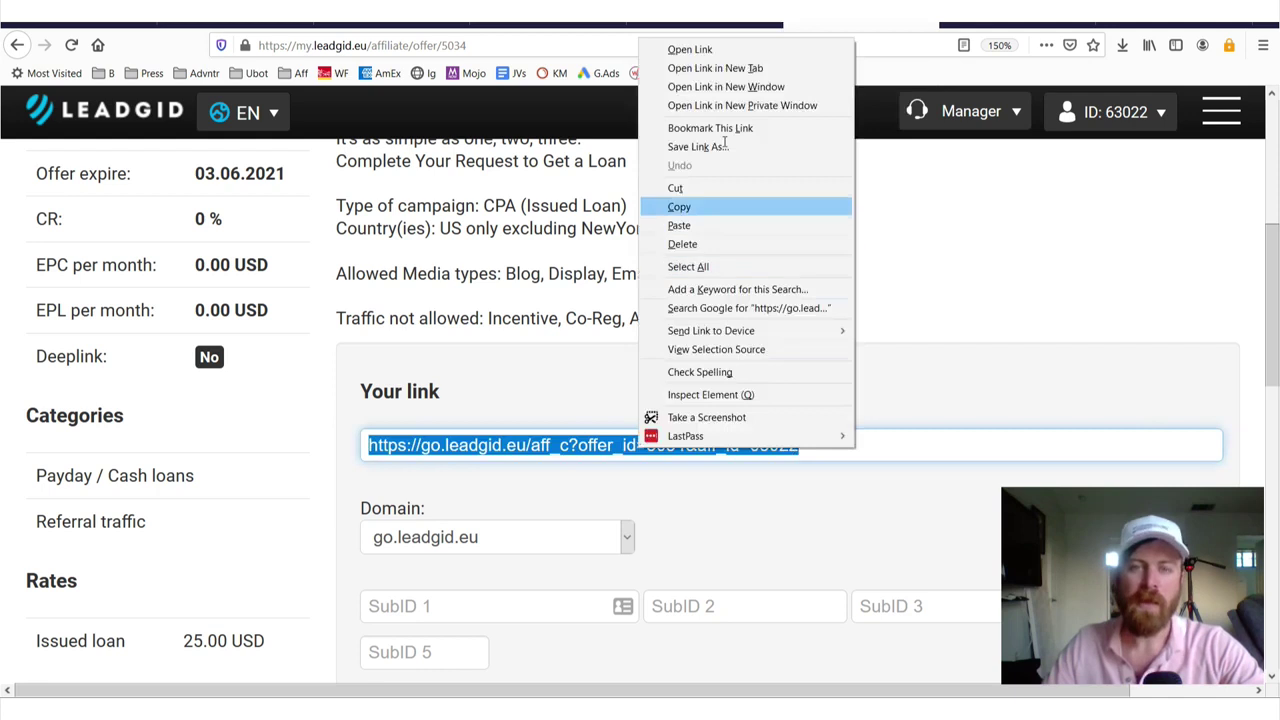
left_click(714, 207)
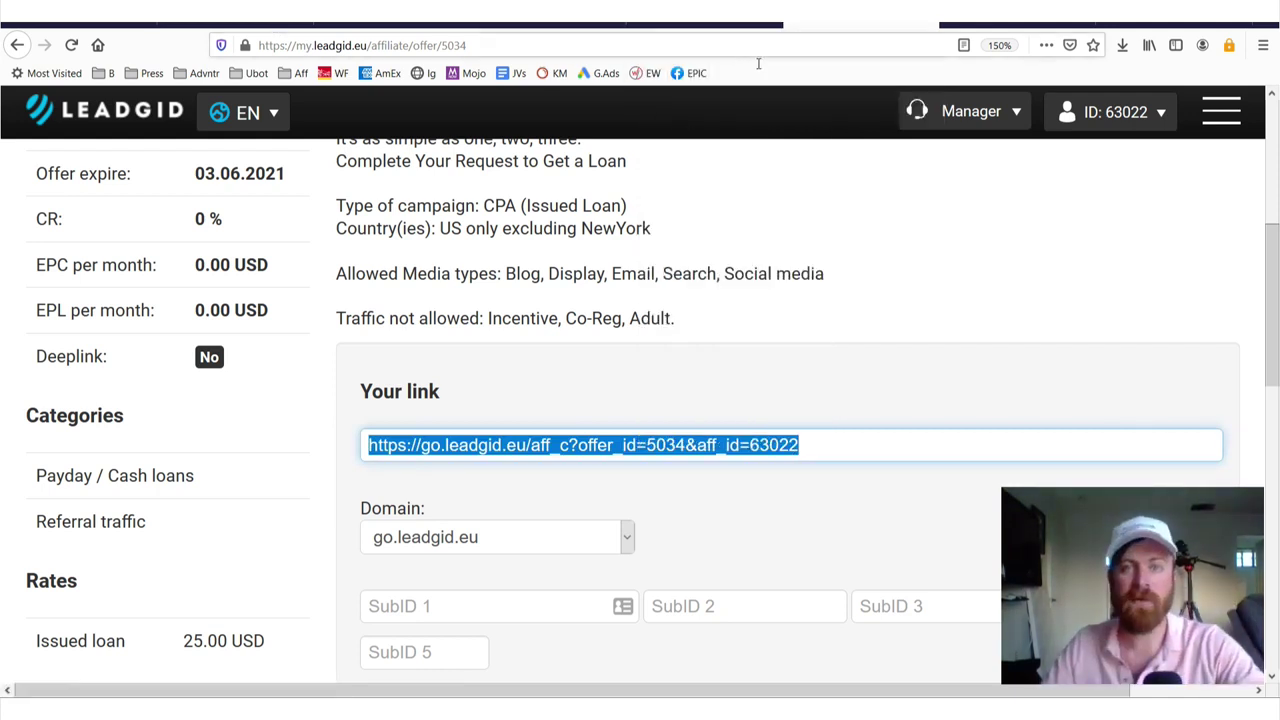
Zoom the page to 120% and set the tracking link domain to go.lead-click.com
key("ctrl+minus")
key("ctrl+minus")
scroll(424, 295, "up", 5)
scroll(559, 342, "down", 5)
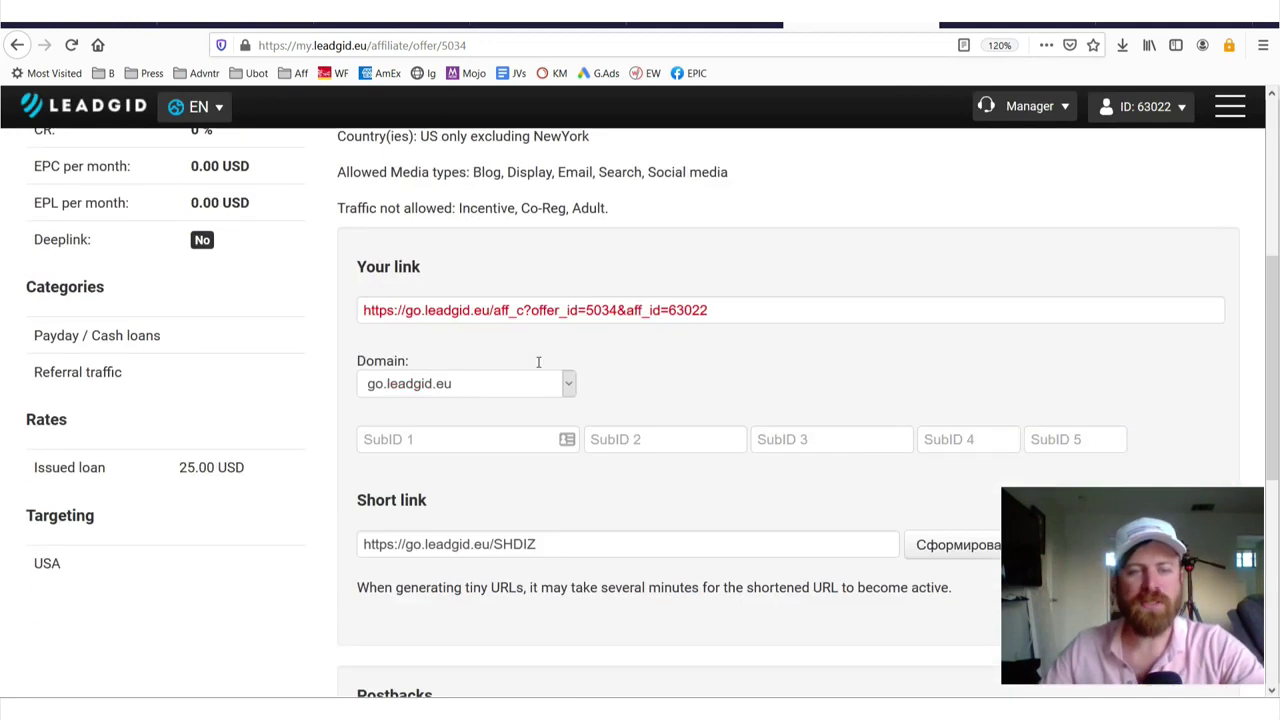
left_click(483, 339)
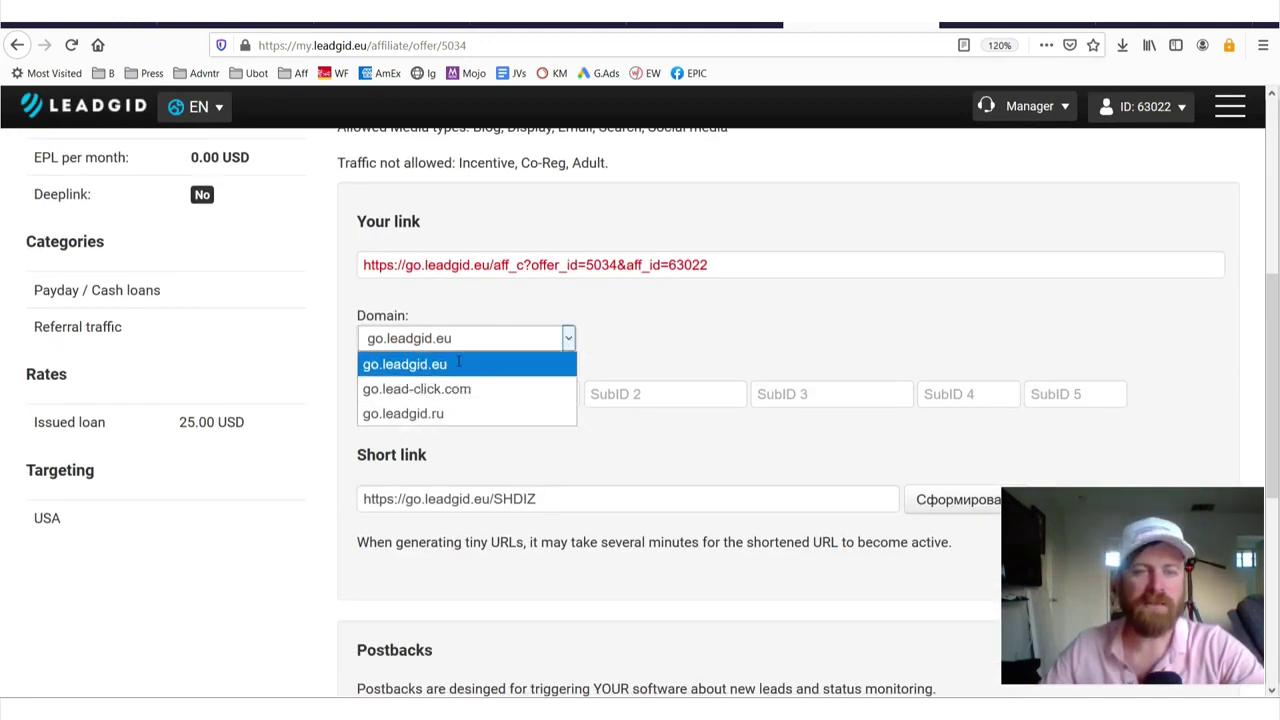
left_click(470, 389)
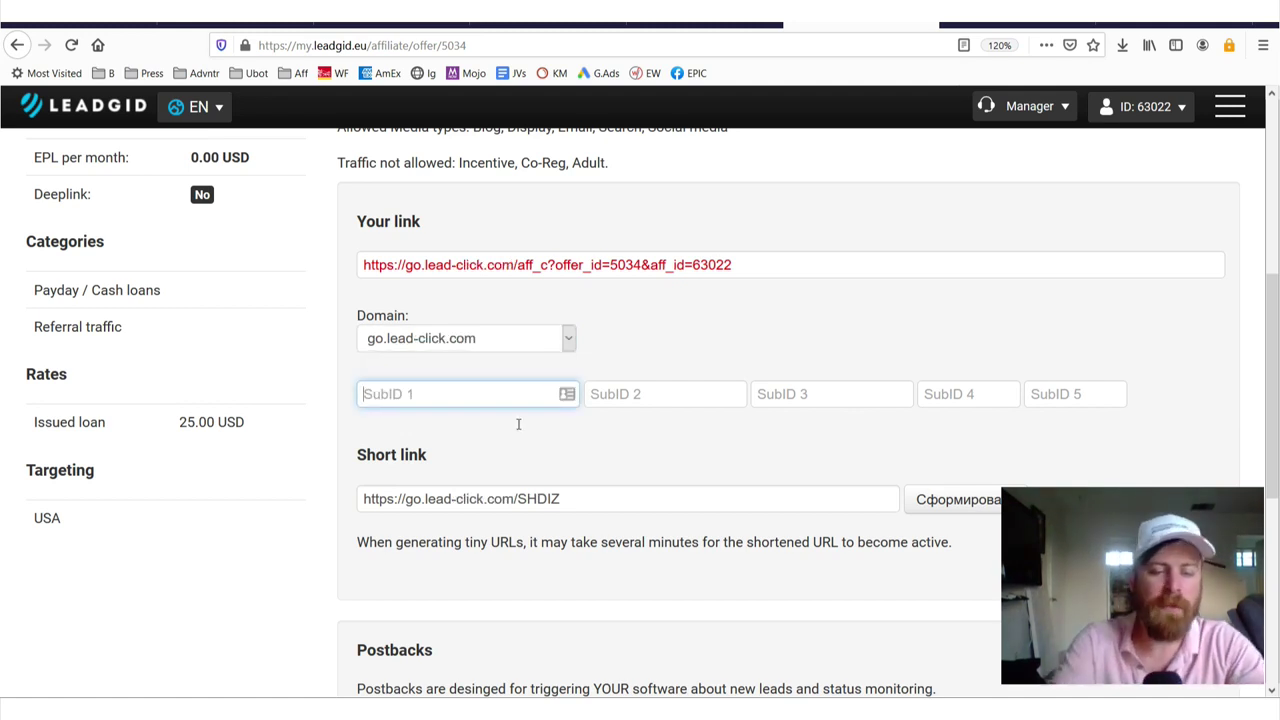
Fill SubID 1–3 with craigslist, msg1 and image2, then regenerate the short link
type("craigsl")
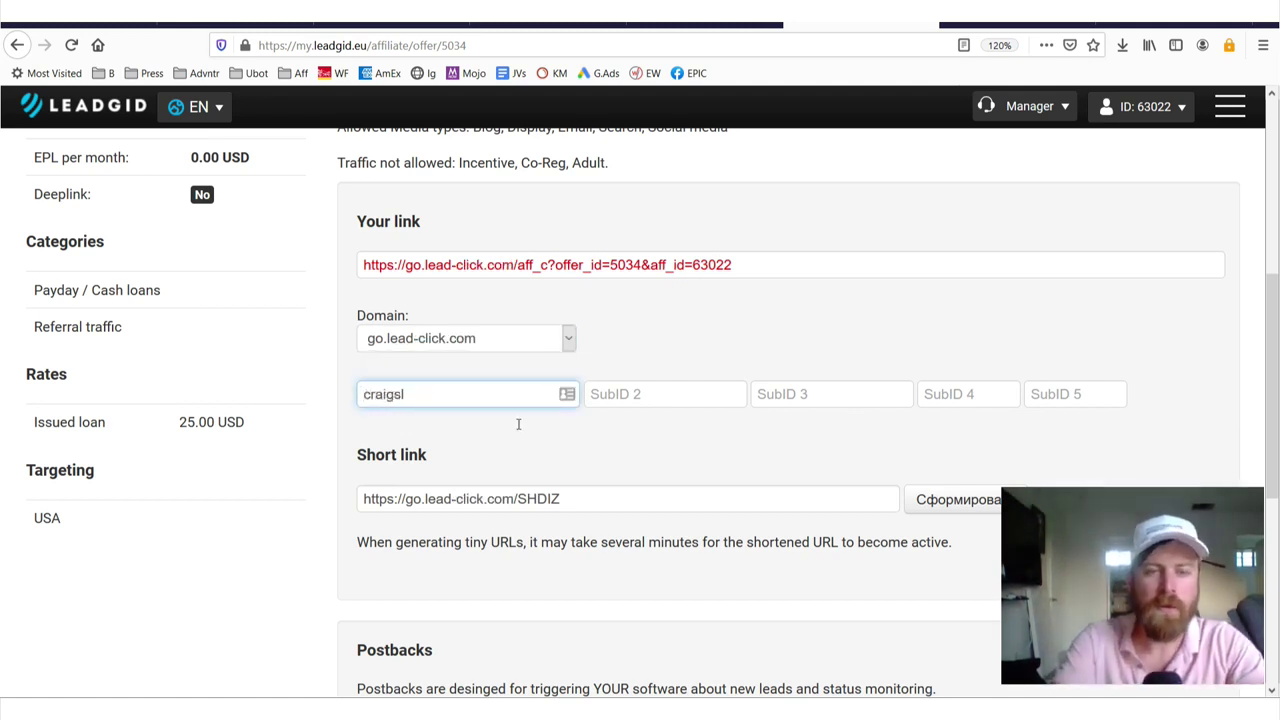
type("ist")
key("Tab")
type("msg1")
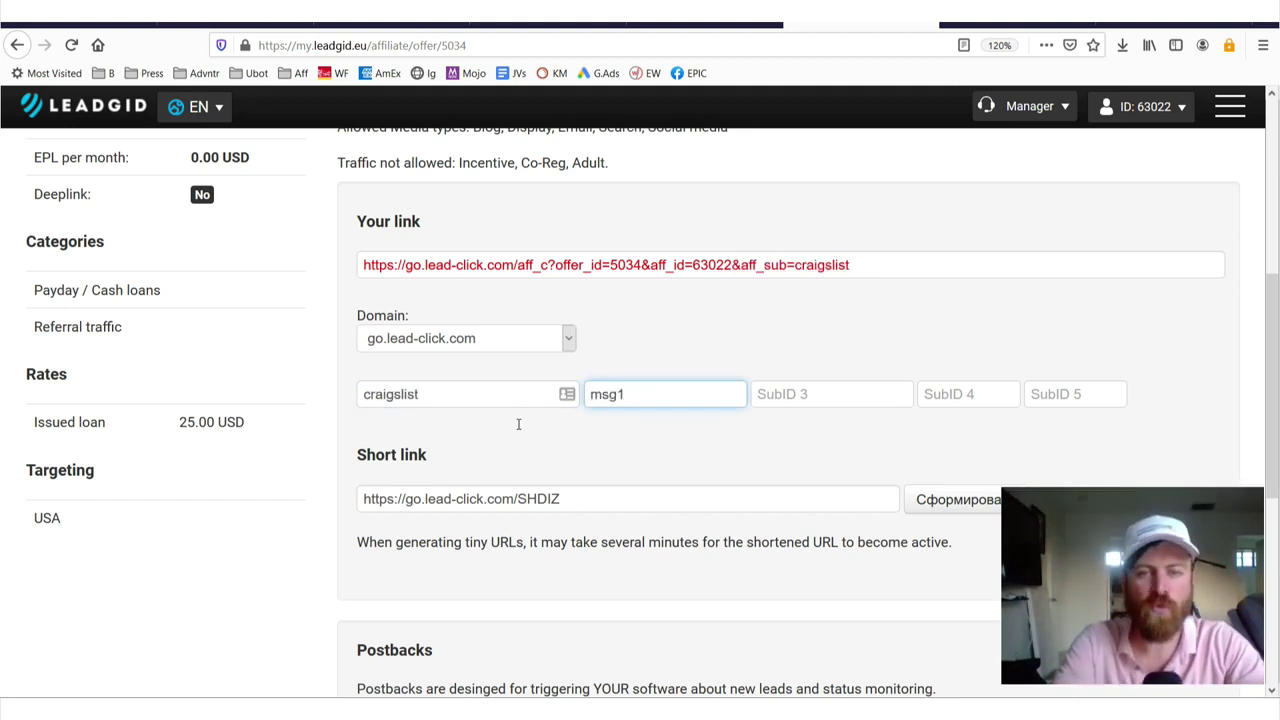
key("Tab")
type("mage2")
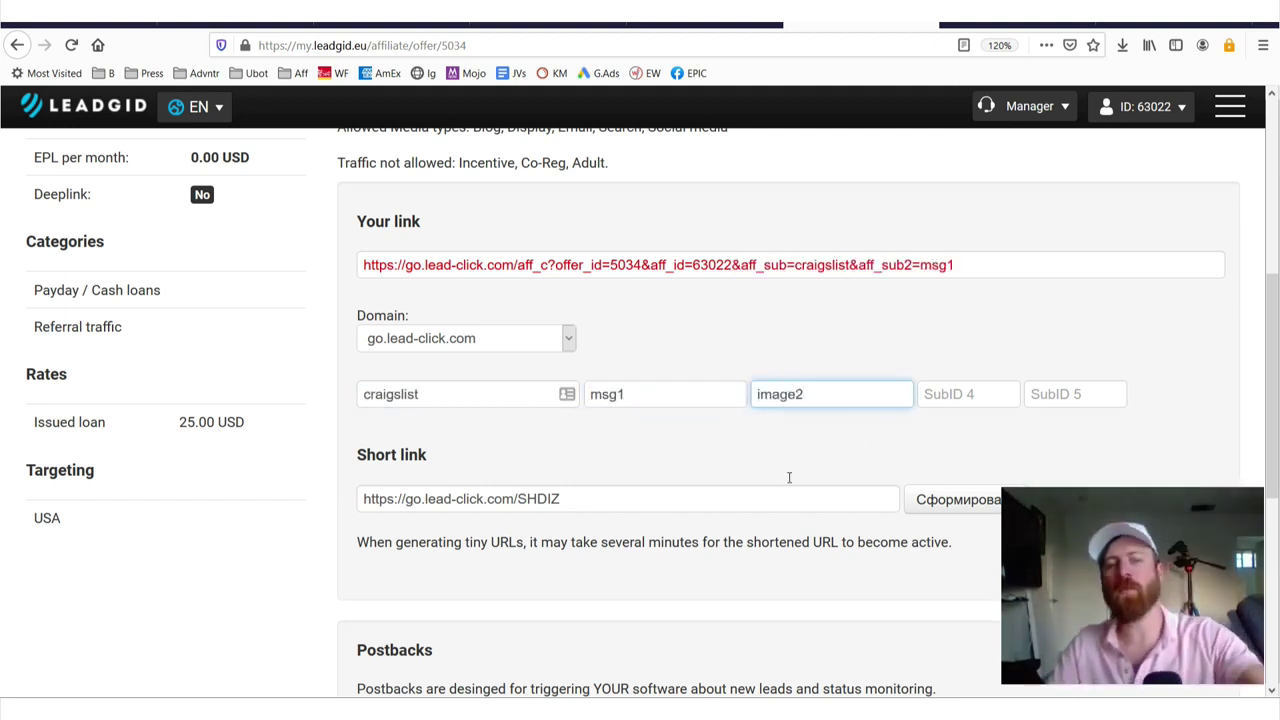
left_click(975, 500)
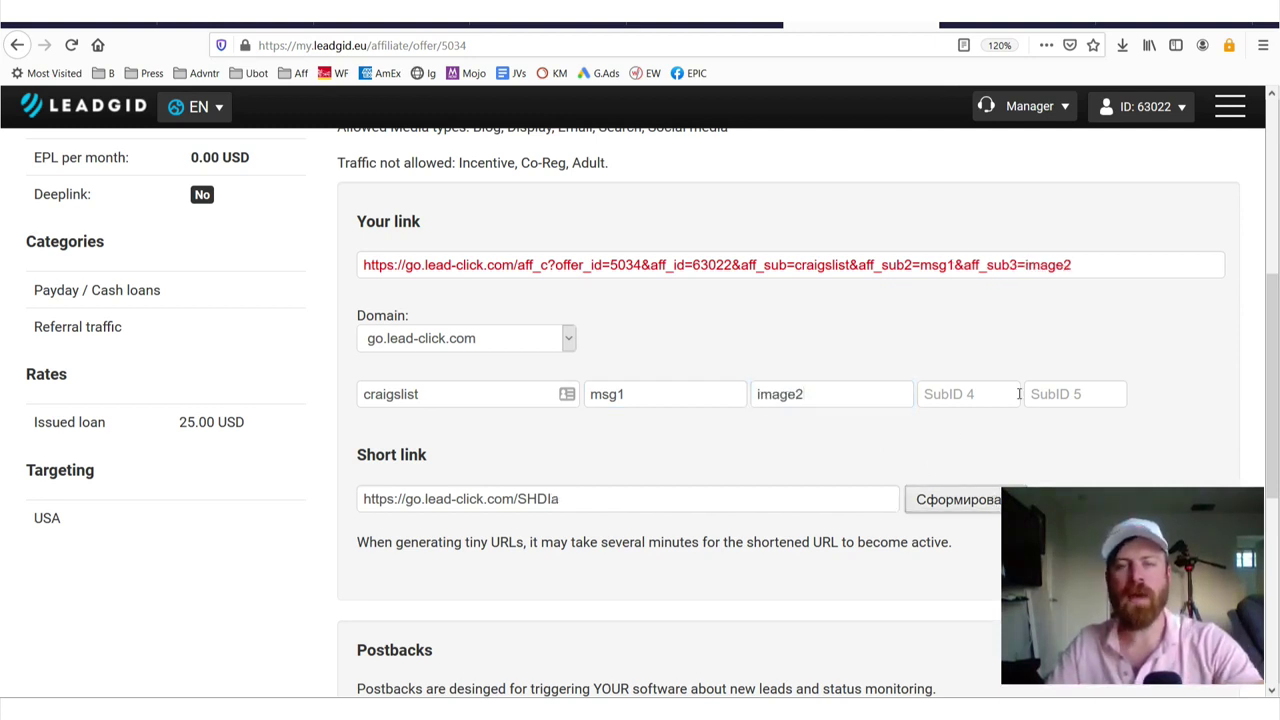
left_click_drag(1105, 276, 345, 297)
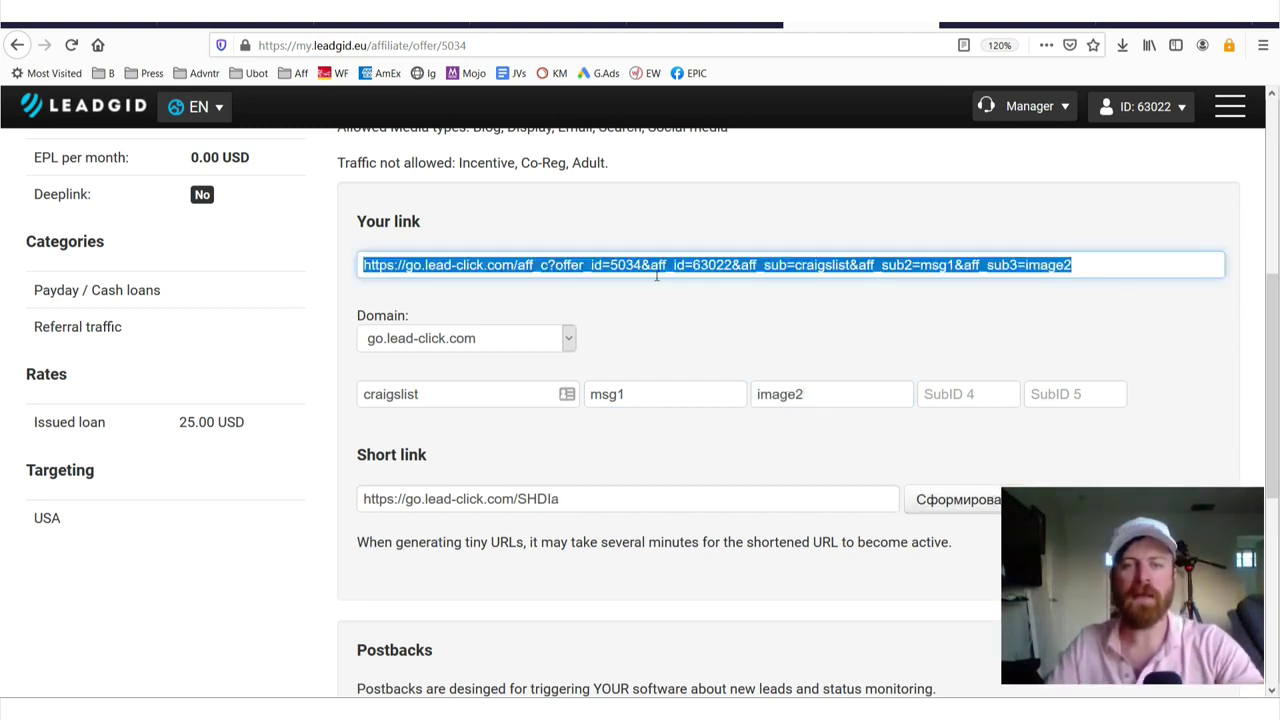
left_click(798, 297)
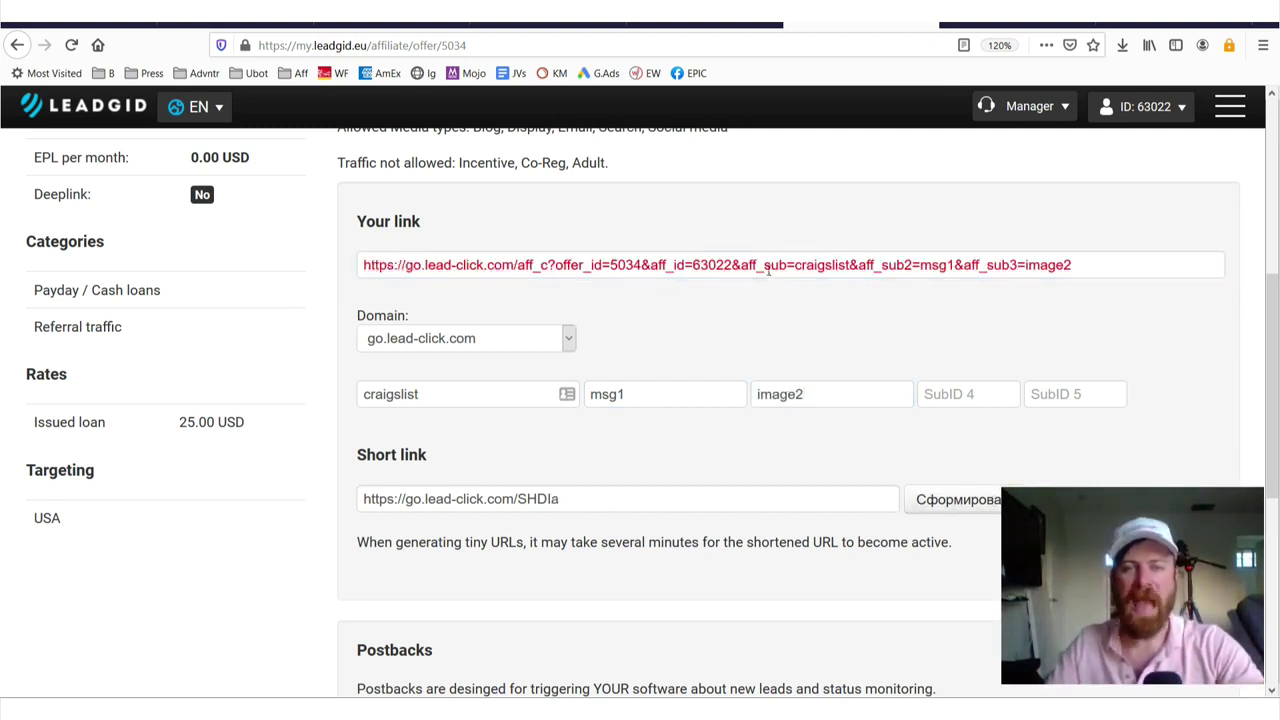
triple_click(797, 264)
left_click(936, 268)
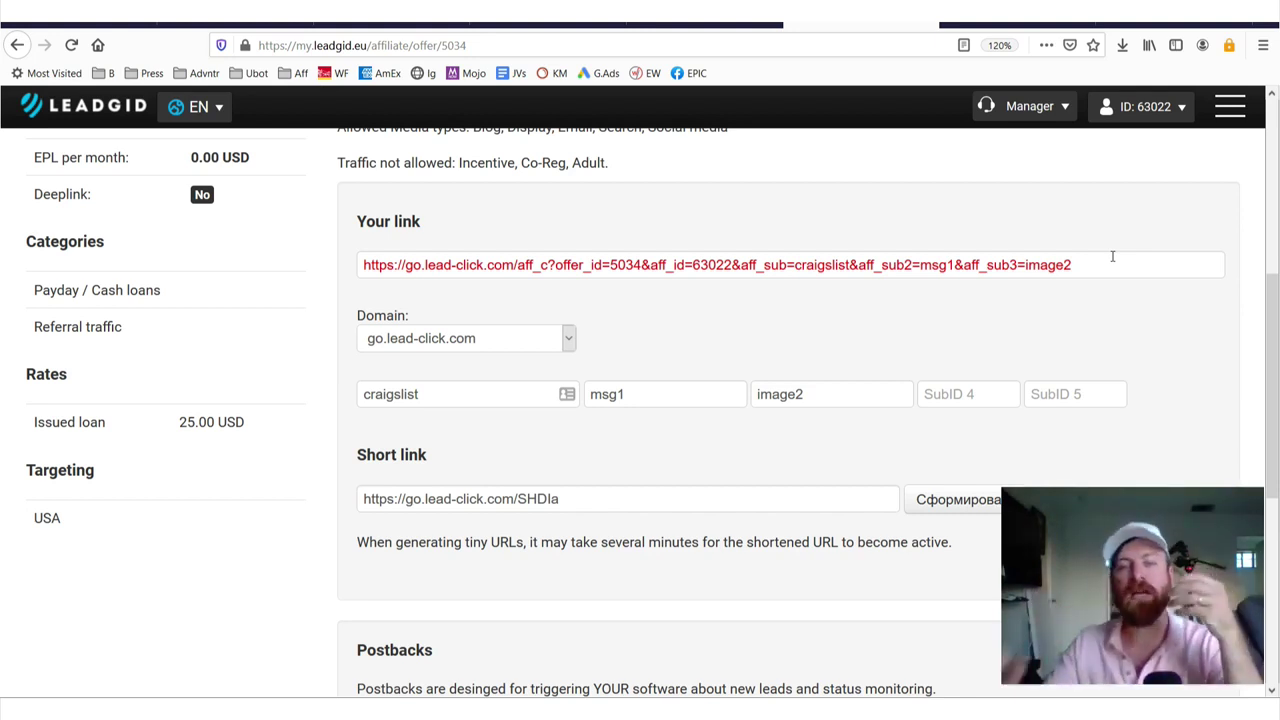
Point out the craigslist, msg1 and image2 SubID values in their fields
double_click(457, 398)
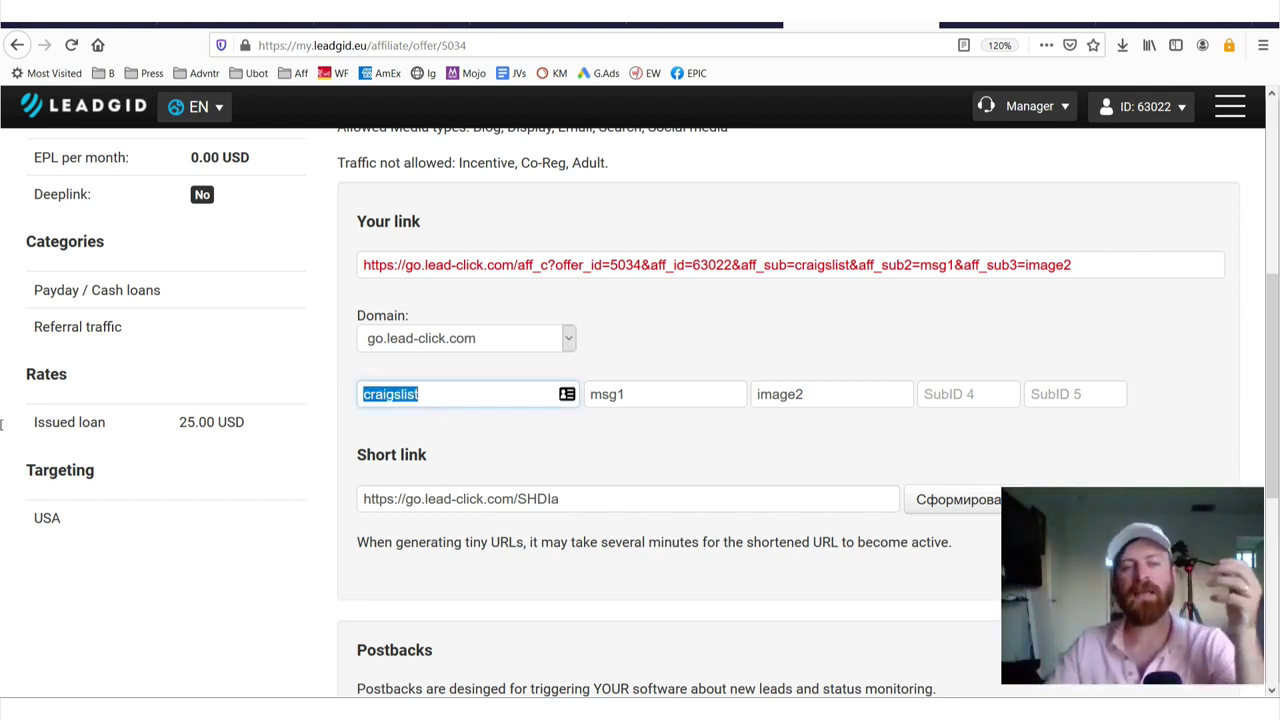
double_click(637, 396)
double_click(847, 399)
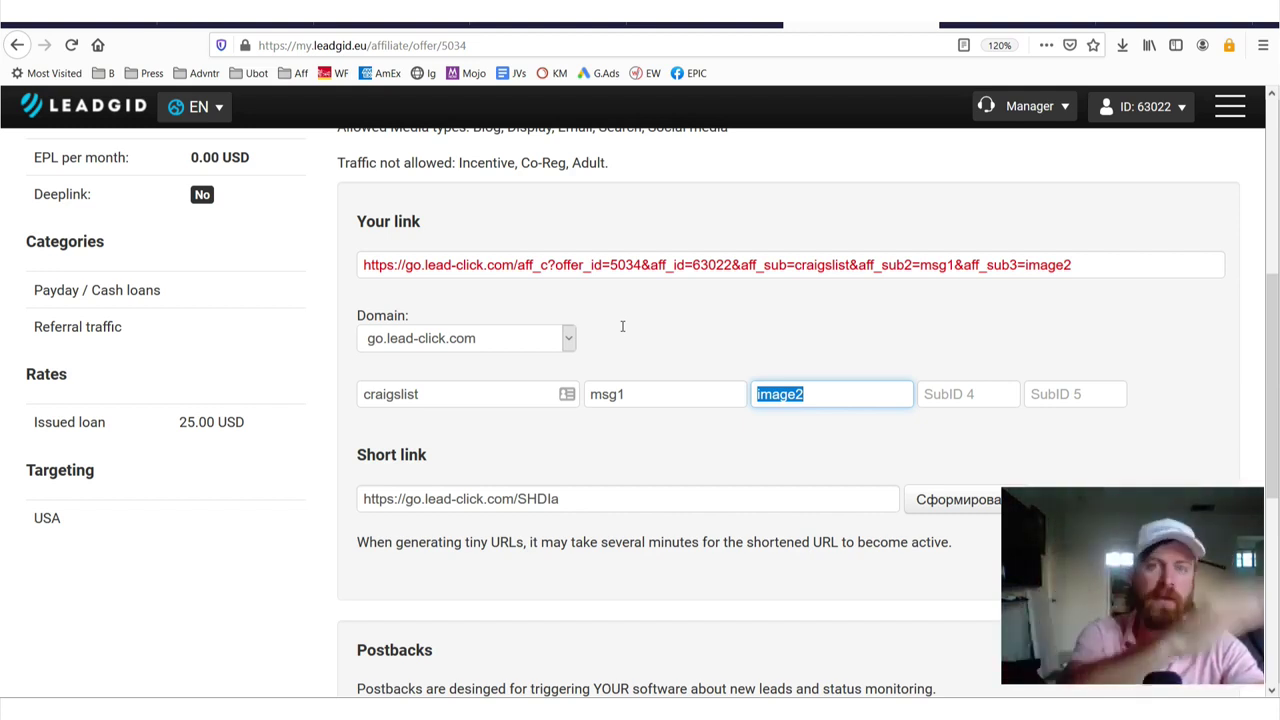
Scroll down to the Postbacks section and highlight it with circles and an arrow
left_click(622, 326)
scroll(680, 400, "down", 5)
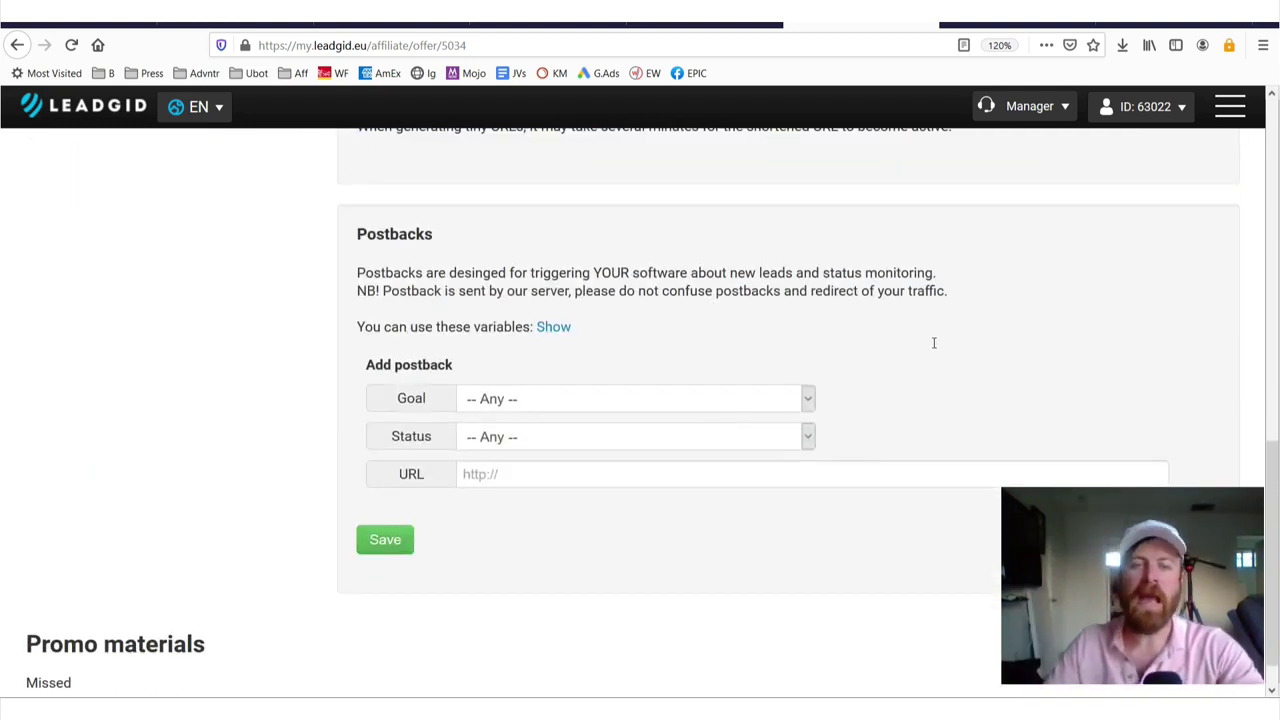
mouse_move(1022, 236)
left_mouse_down()
mouse_move(1089, 254)
mouse_move(772, 188)
mouse_move(248, 145)
left_mouse_up()
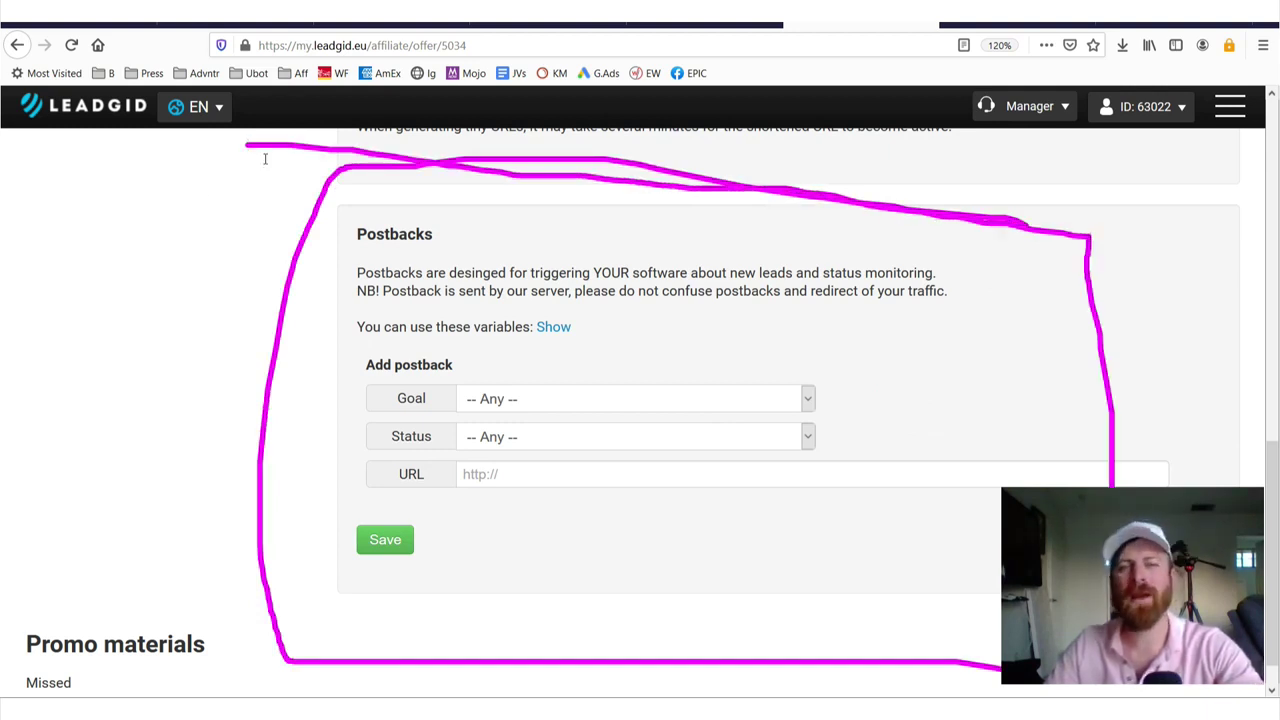
mouse_move(255, 168)
left_mouse_down()
mouse_move(176, 365)
mouse_move(88, 510)
mouse_move(172, 376)
left_mouse_up()
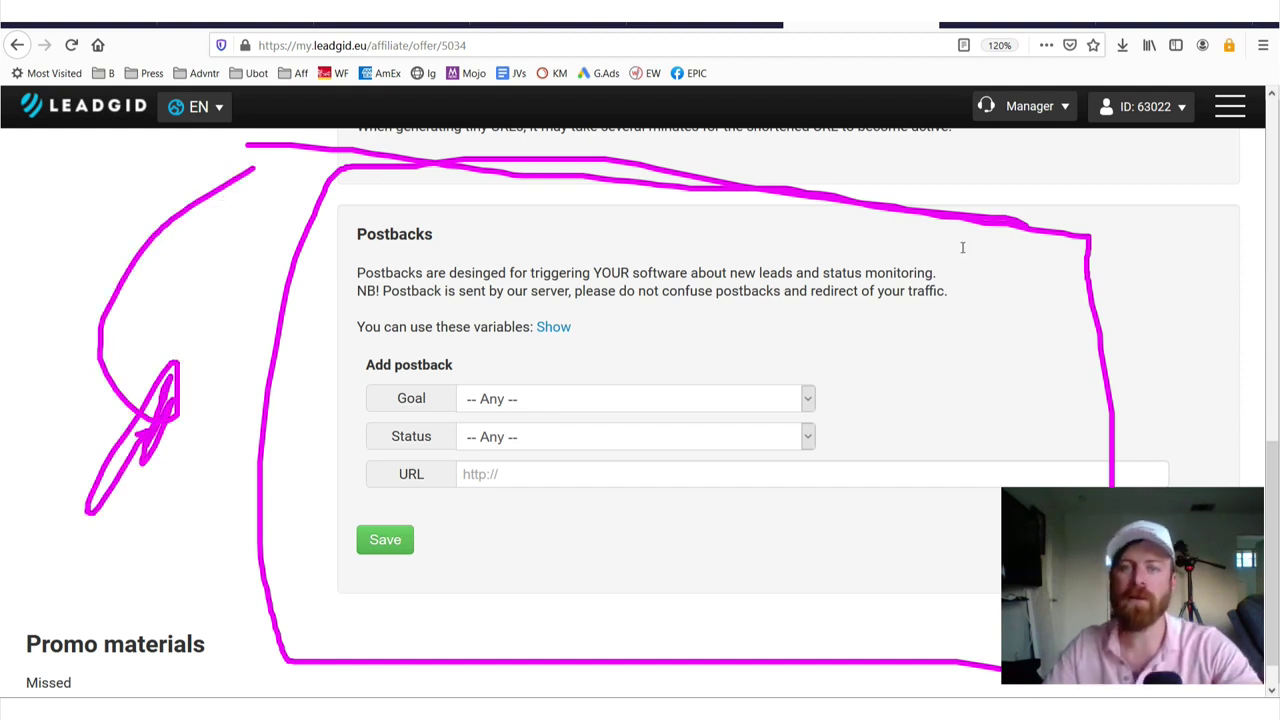
mouse_move(962, 247)
left_mouse_down()
mouse_move(345, 170)
mouse_move(250, 460)
mouse_move(1143, 294)
mouse_move(196, 302)
left_mouse_up()
mouse_move(197, 432)
left_mouse_down()
mouse_move(820, 225)
mouse_move(163, 197)
left_mouse_up()
Erase the annotations and return to the LeadGid affiliate dashboard
key("e")
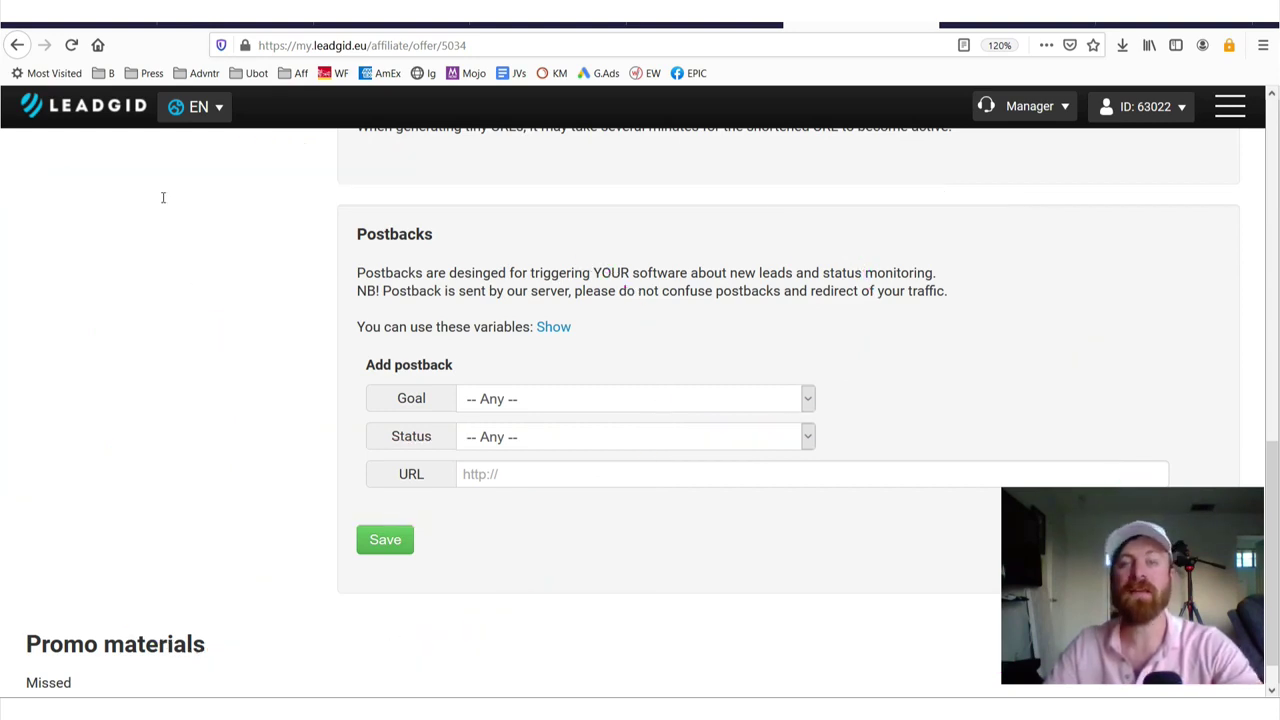
scroll(181, 226, "up", 5)
left_click(83, 105)
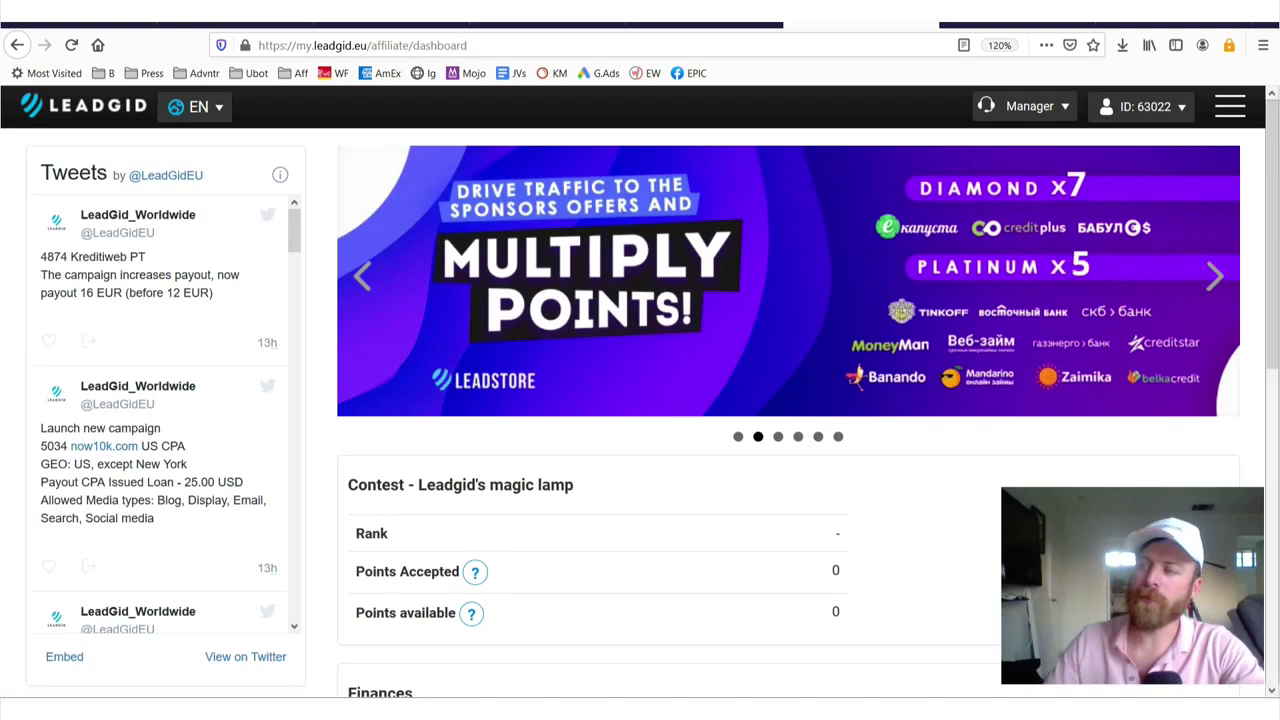
key("alt+Tab")
left_click_drag(790, 362, 2, 368)
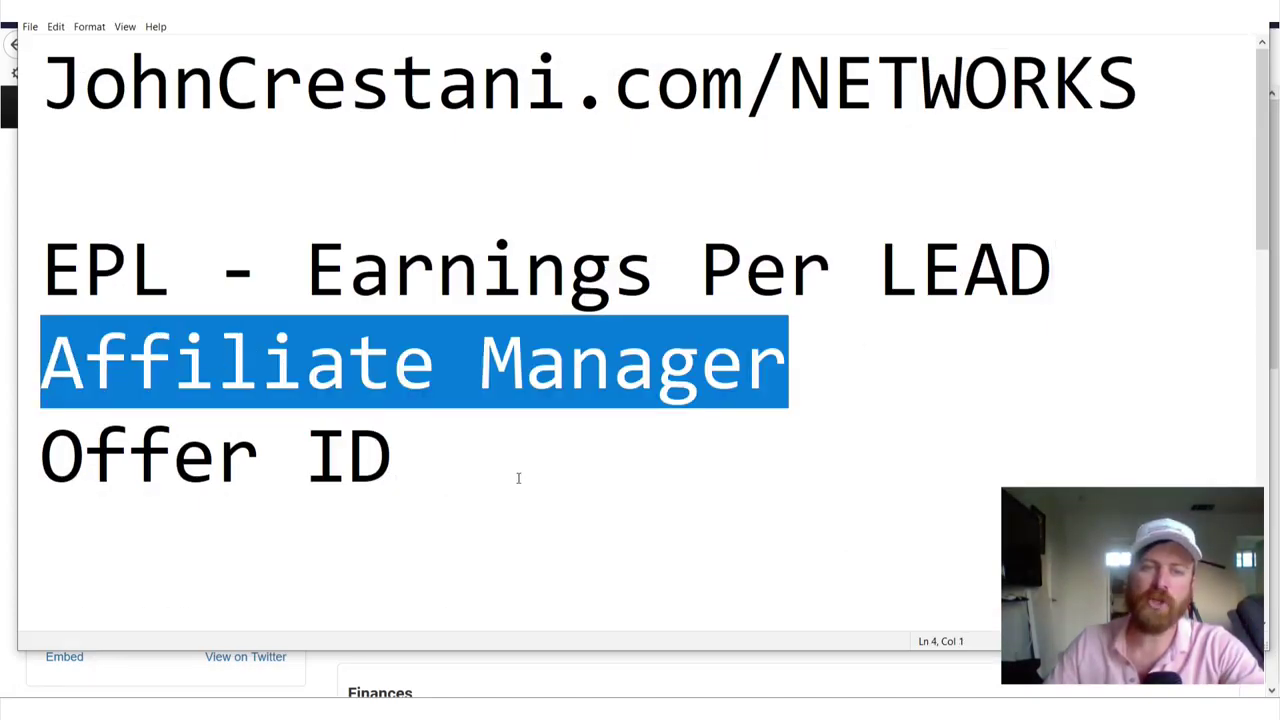
key("alt+Tab")
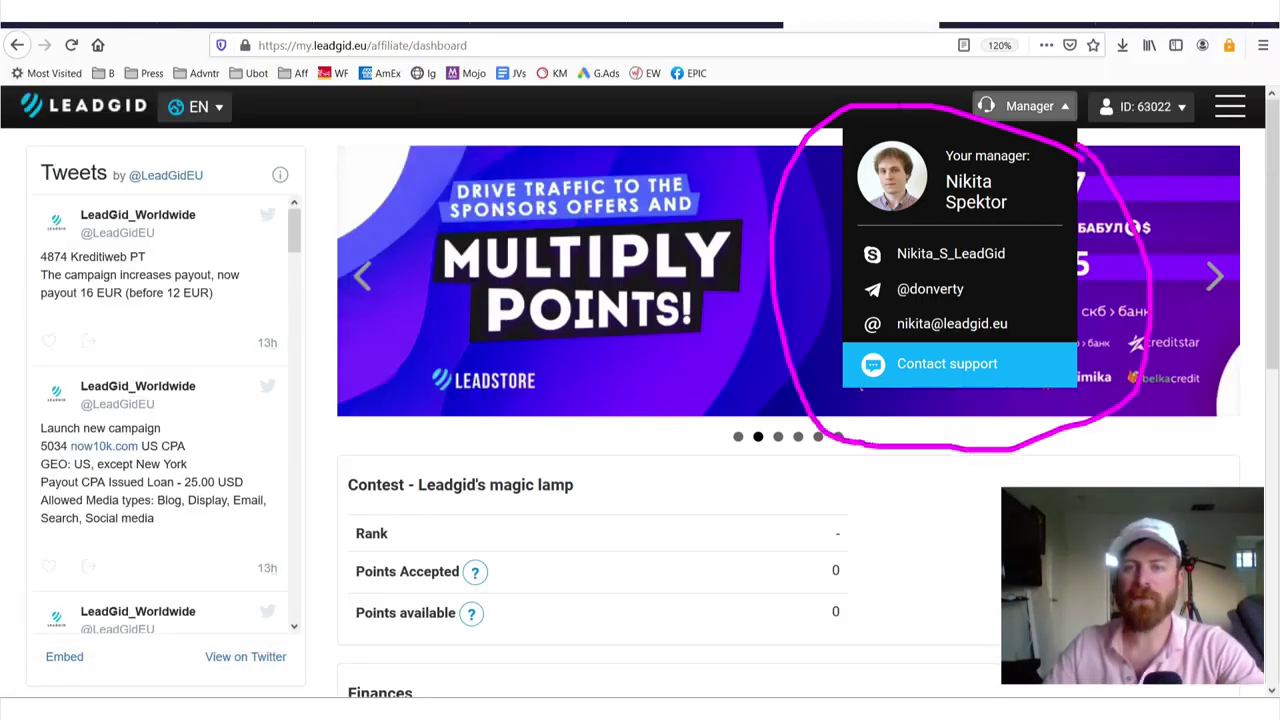
left_click_drag(866, 271, 1100, 268)
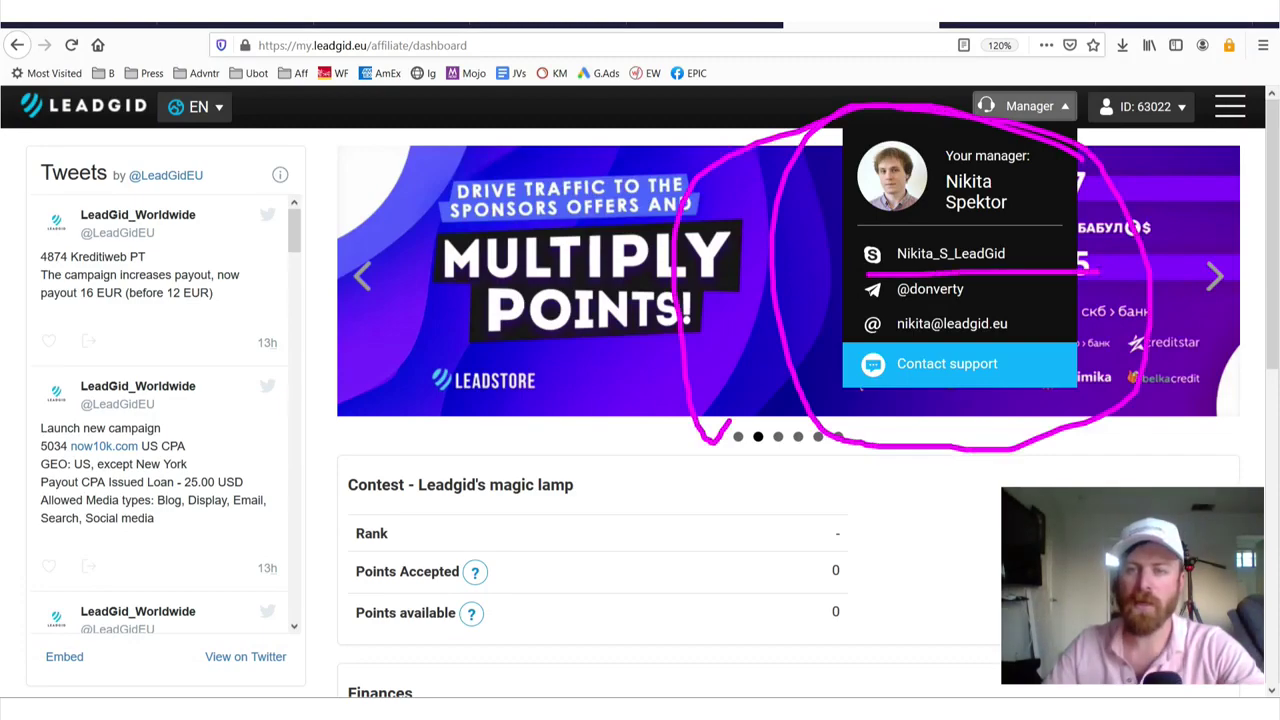
left_click_drag(866, 307, 1100, 306)
left_click_drag(844, 336, 984, 352)
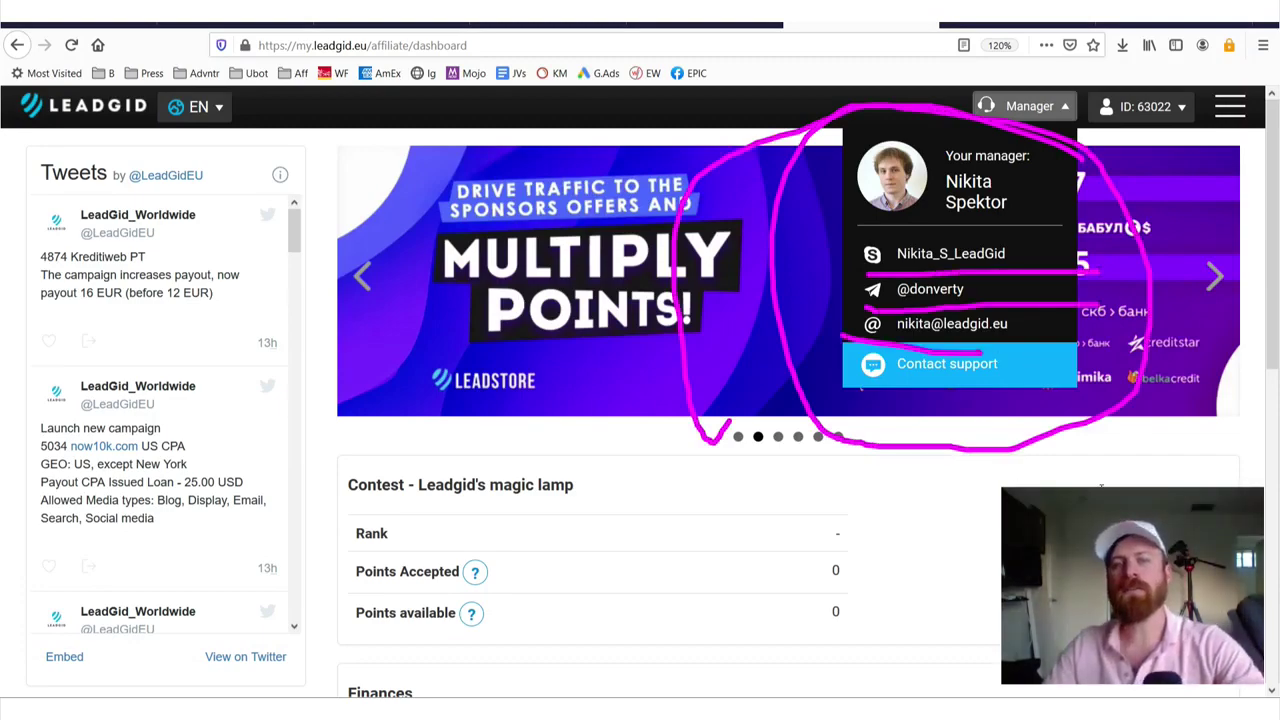
left_click(1045, 106)
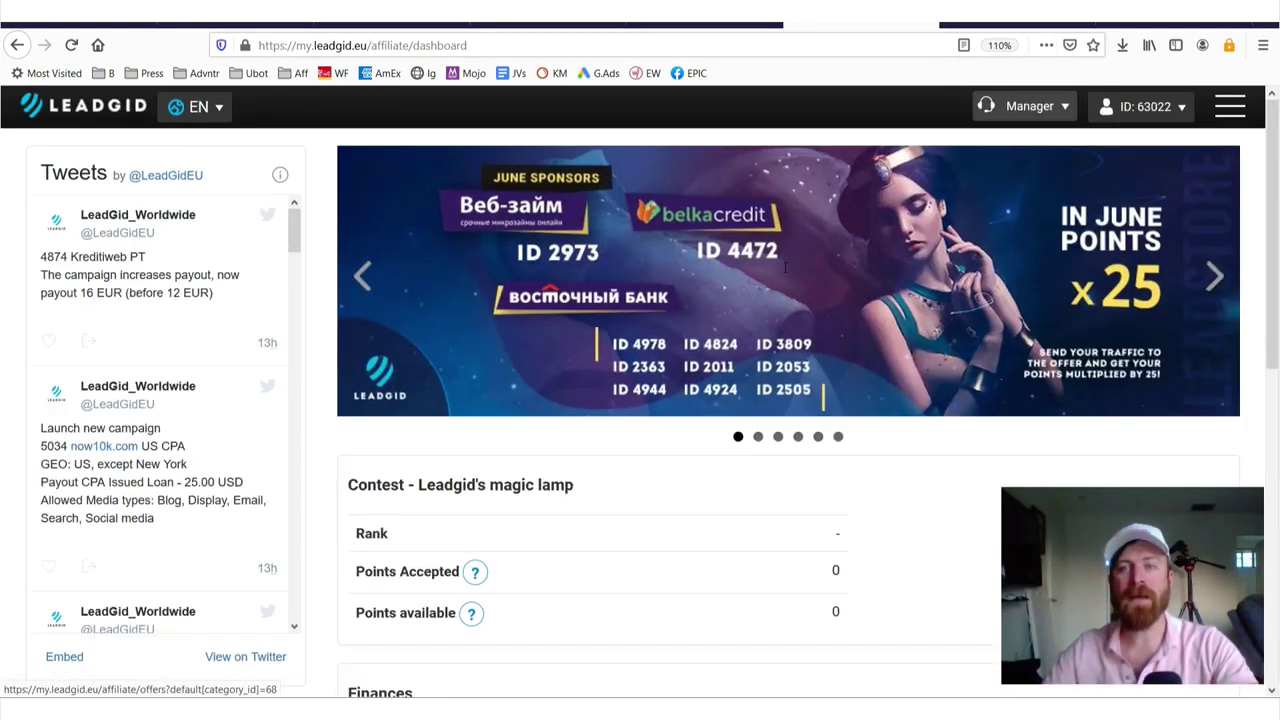
key("ctrl+minus")
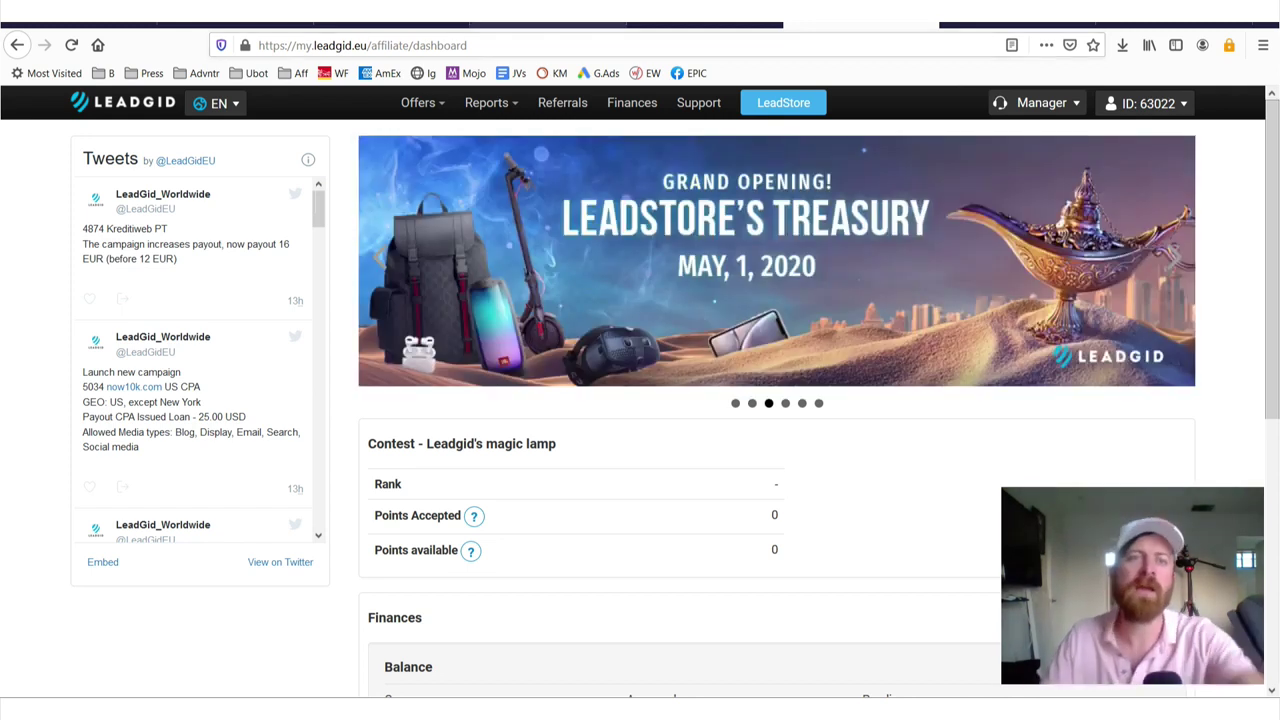
Circle the rows of videos on the YouTube channel page, then return to the LeadGid dashboard
left_click(235, 24)
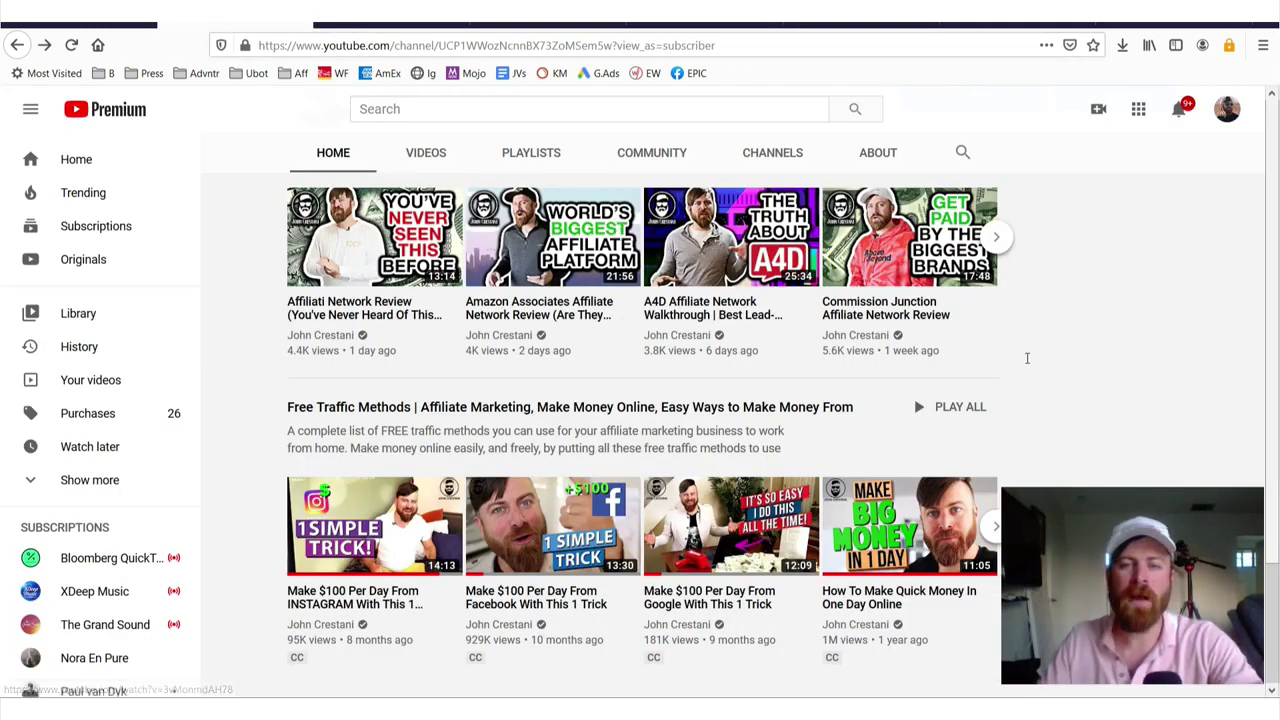
mouse_move(1050, 362)
left_mouse_down()
mouse_move(812, 352)
mouse_move(170, 555)
mouse_move(262, 645)
left_mouse_up()
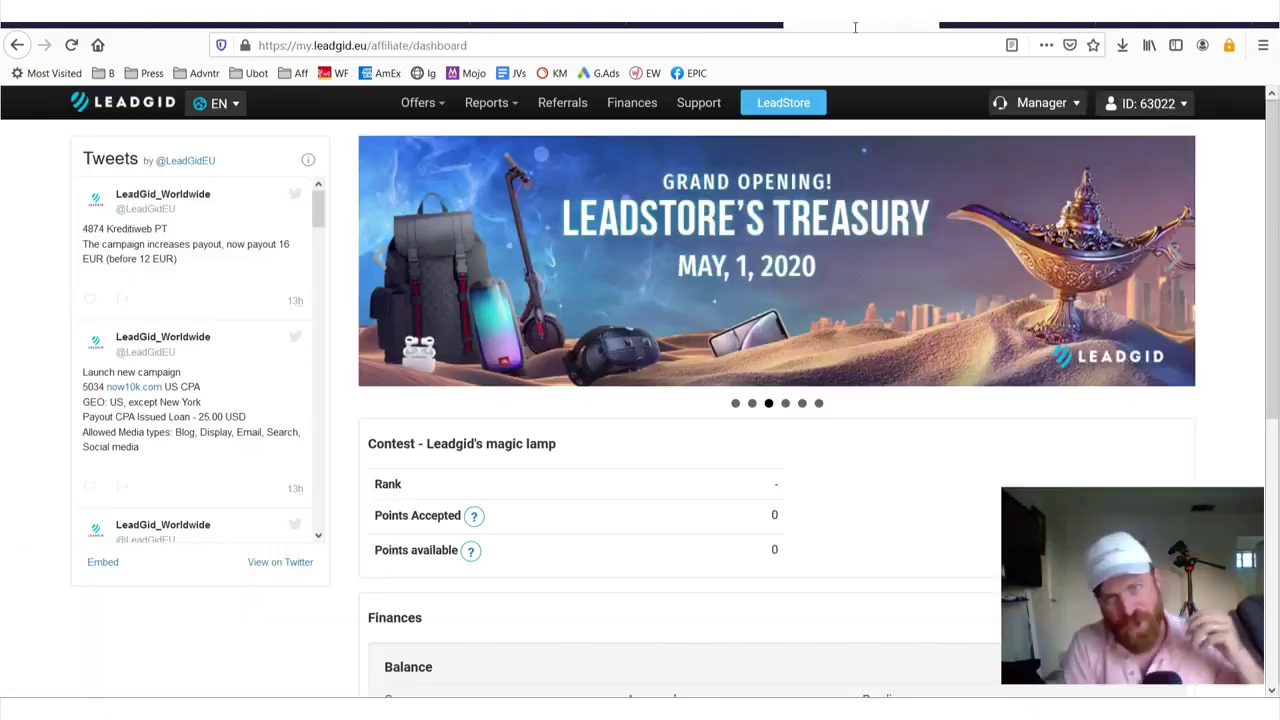
left_click(855, 24)
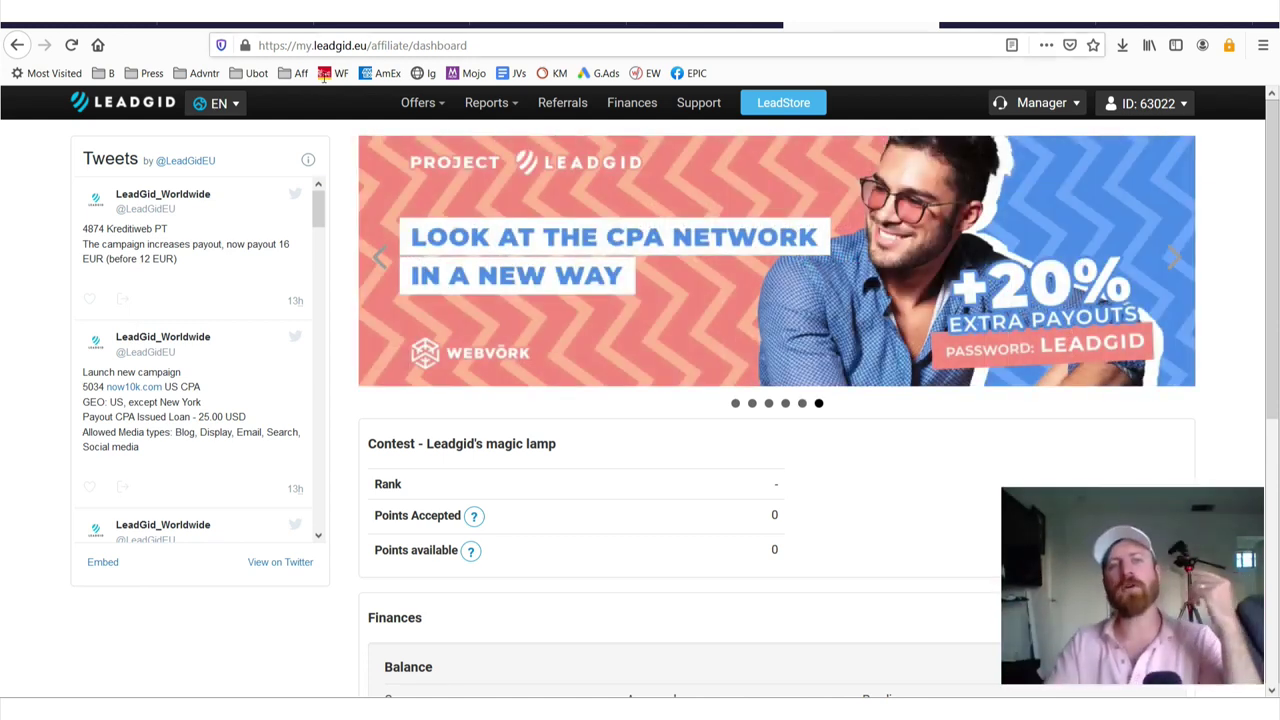
On YouTube, advance the uploads row to the Happy Monday Livestream, circle it, and zoom back out
left_click(290, 24)
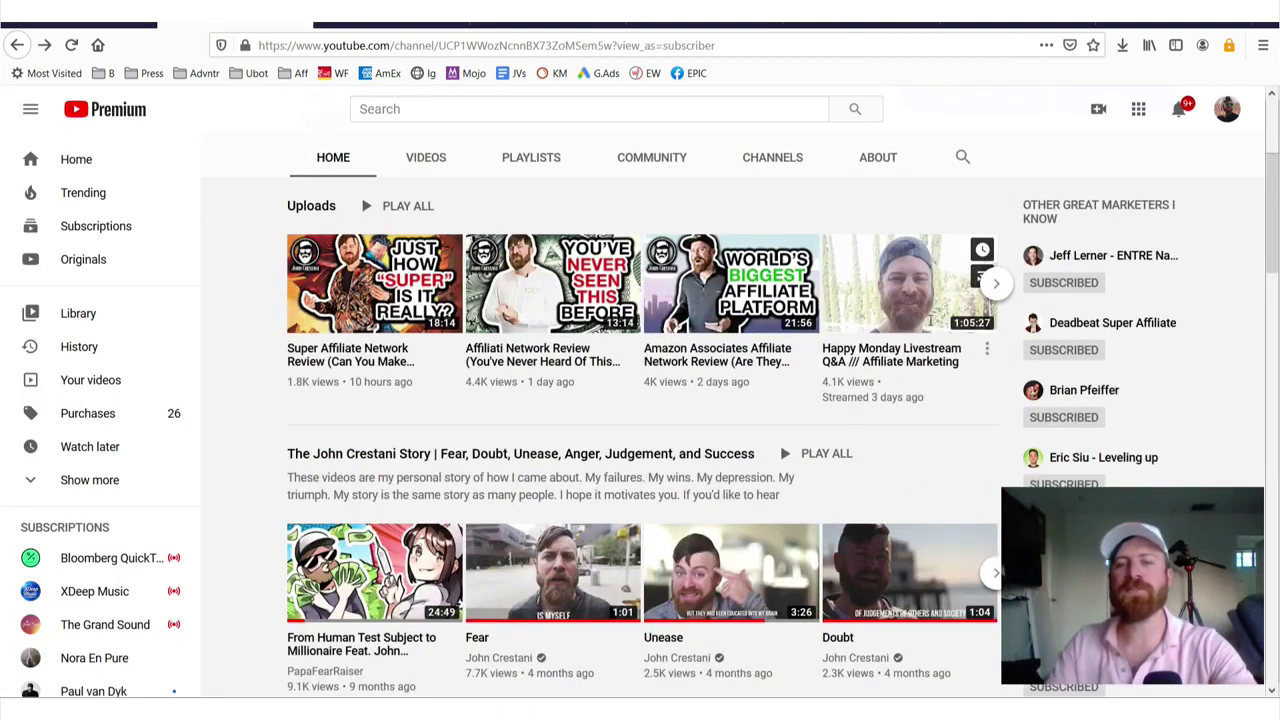
scroll(929, 320, "up", 5)
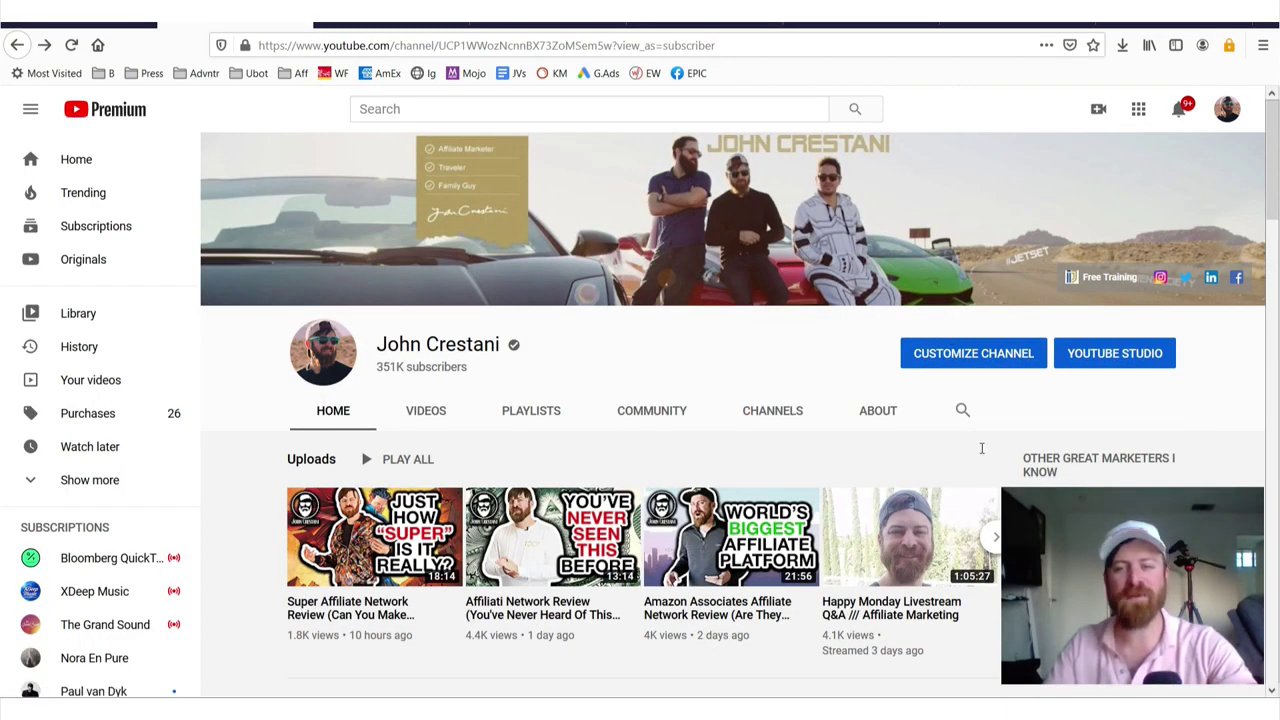
key("ctrl+plus")
key("ctrl+plus")
key("ctrl+plus")
key("ctrl+plus")
scroll(919, 312, "down", 3)
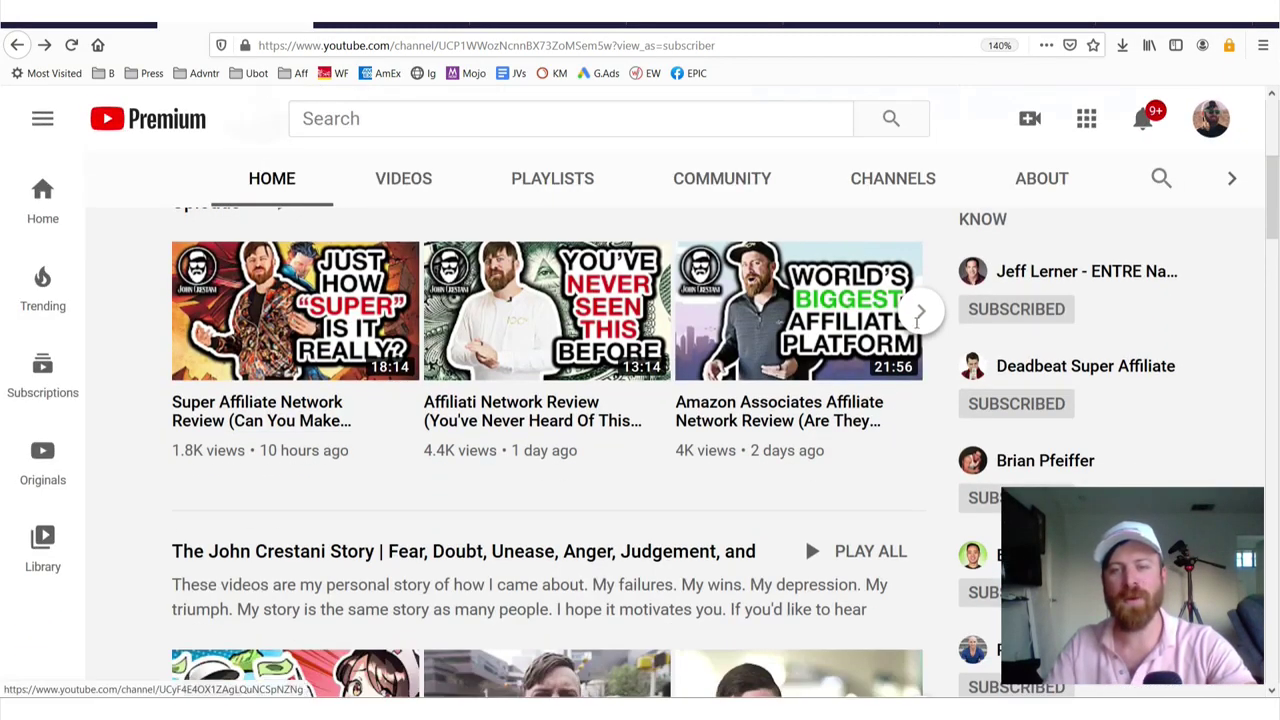
left_click(919, 312)
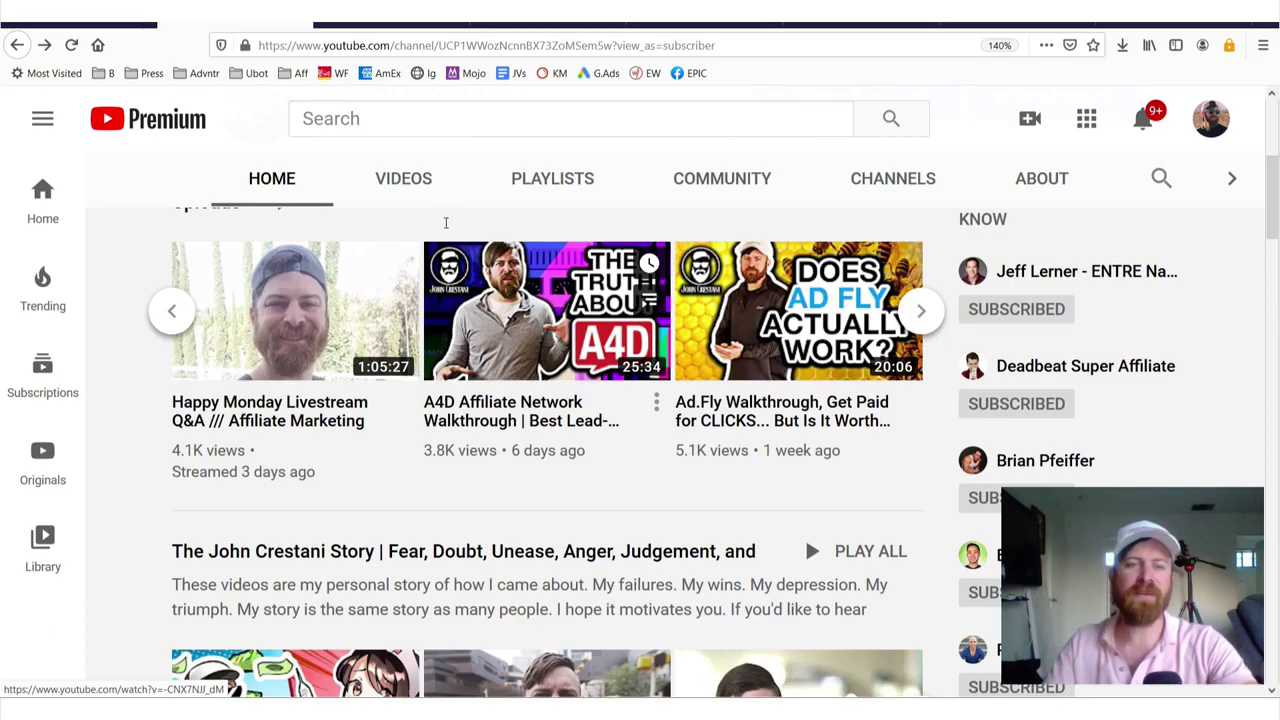
left_click_drag(444, 222, 245, 182)
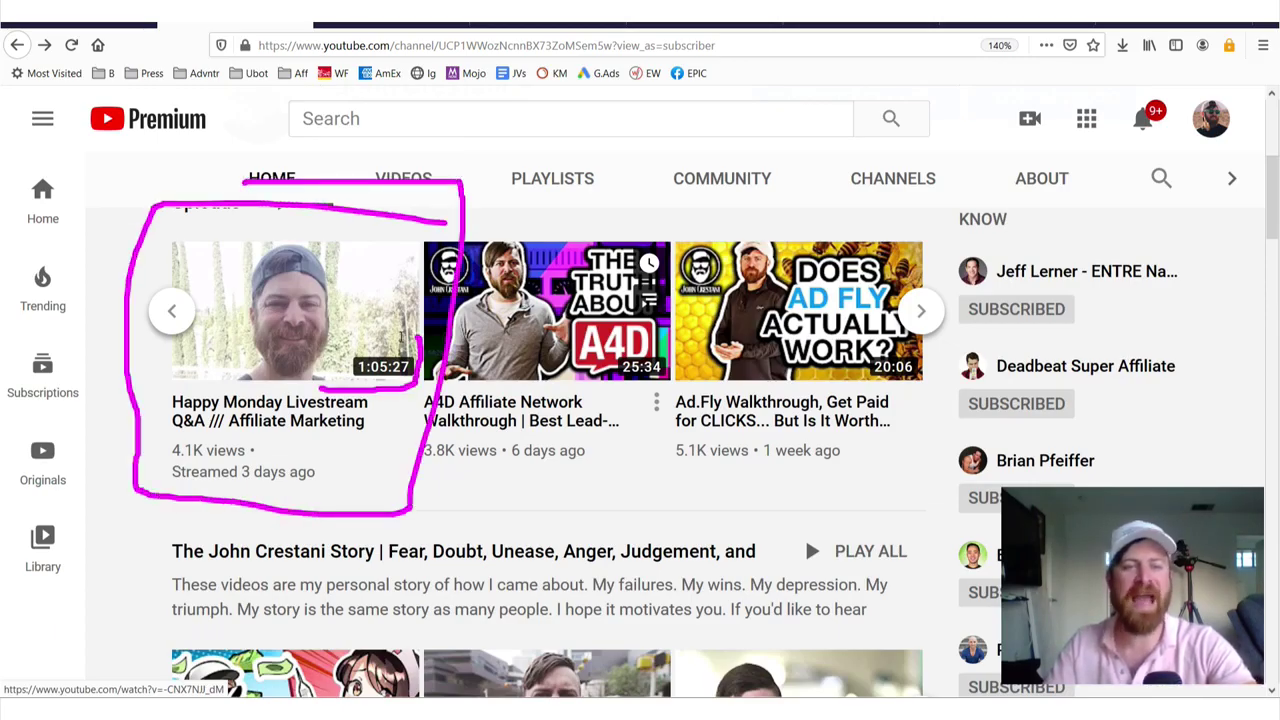
key("Escape")
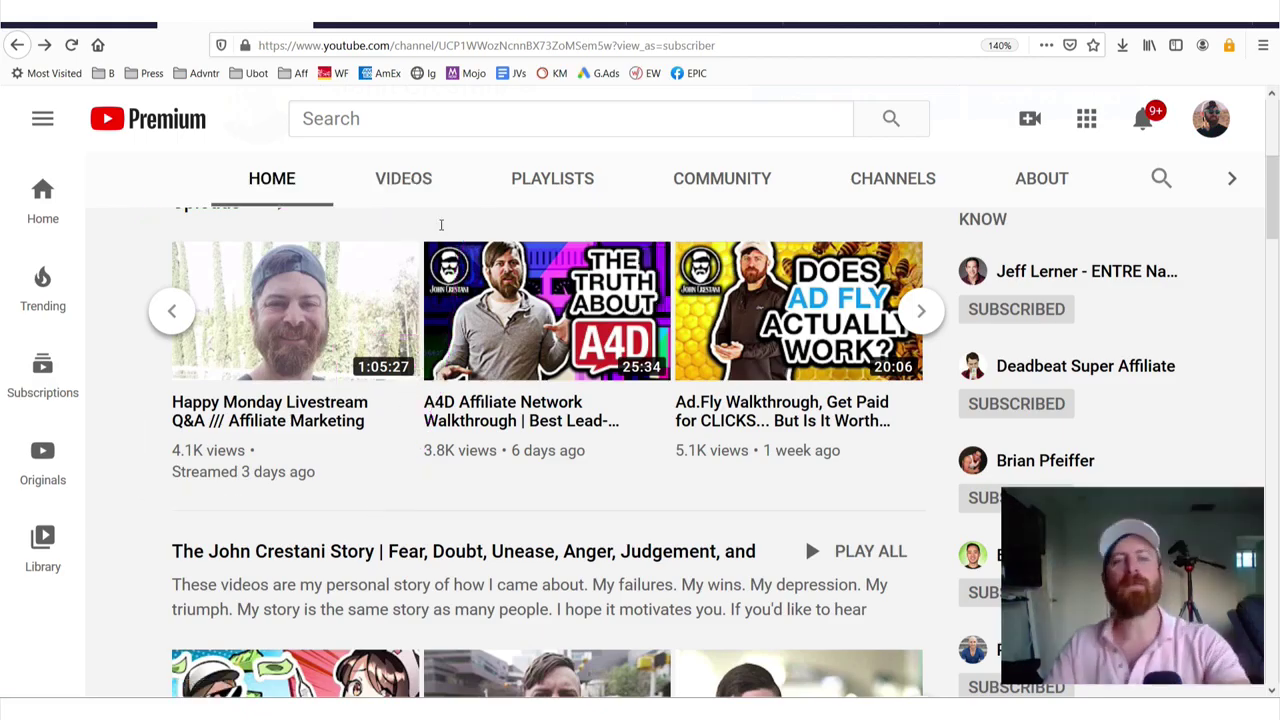
key("ctrl+minus")
key("ctrl+minus")
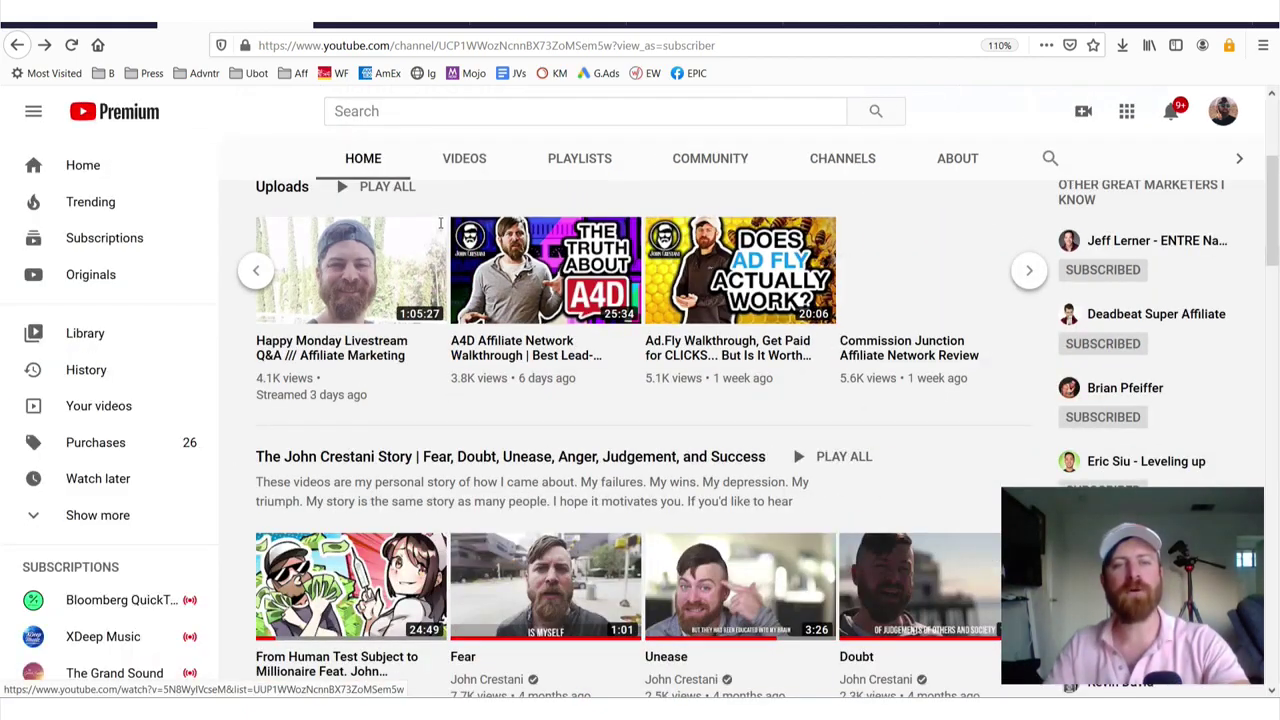
Open the Happy Monday Livestream video and box and arrow the description's community links
mouse_move(546, 350)
left_click(400, 350)
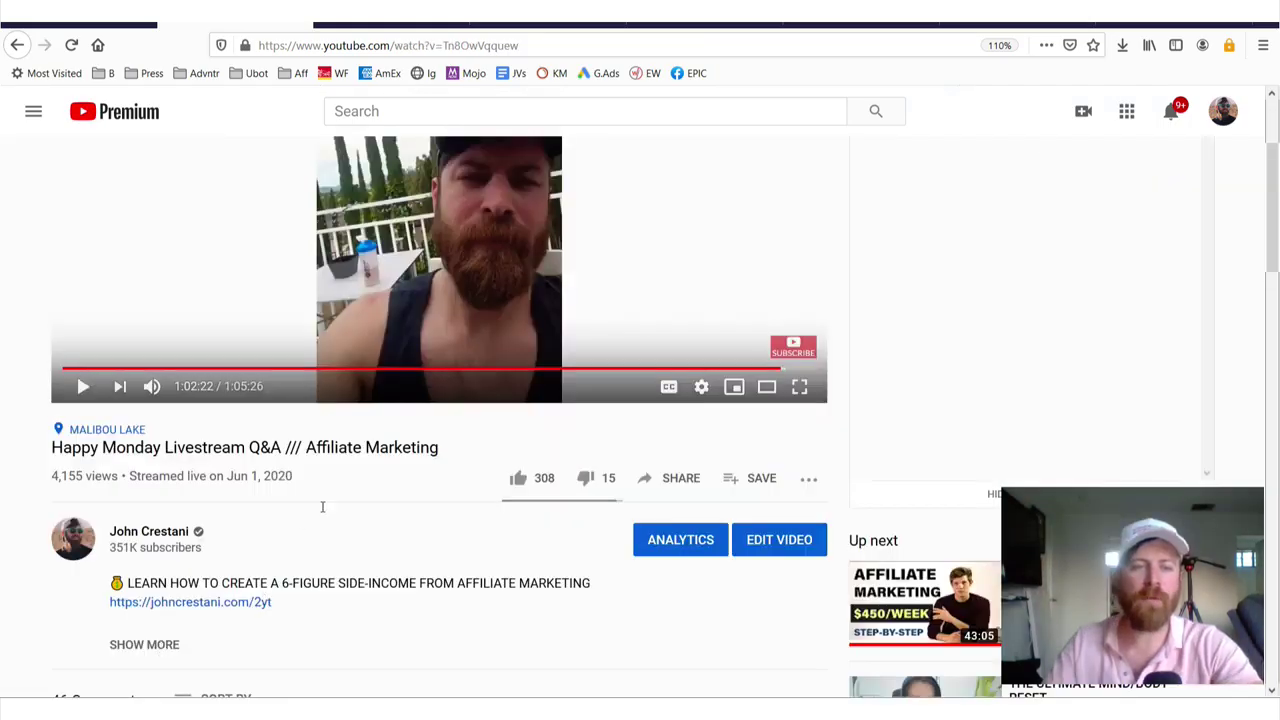
scroll(332, 496, "down", 2)
scroll(340, 494, "down", 3)
scroll(350, 491, "down", 1)
scroll(360, 489, "down", 1)
scroll(360, 489, "down", 5)
left_click_drag(252, 343, 97, 342)
mouse_move(80, 479)
left_mouse_down()
mouse_move(644, 456)
mouse_move(97, 326)
left_mouse_up()
left_click_drag(650, 262, 458, 428)
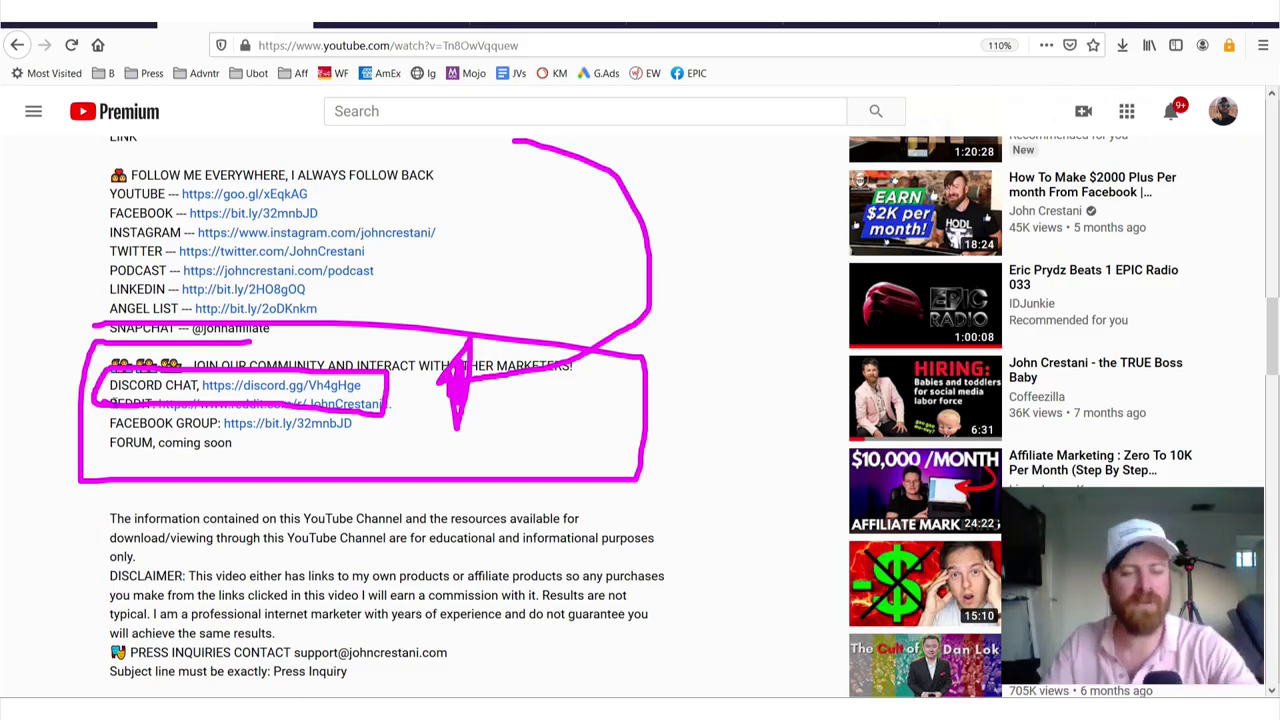
Clear the description annotations and scroll back to the top of the video page
key("Escape")
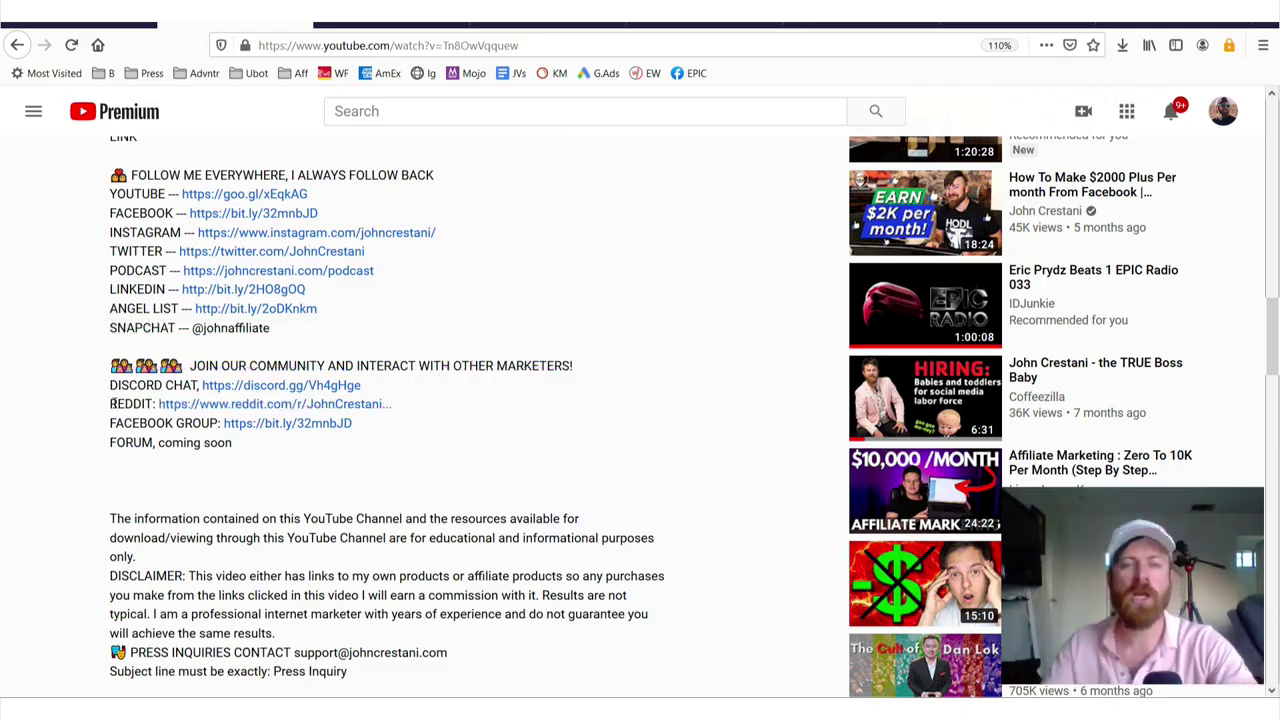
scroll(297, 331, "up", 5)
scroll(383, 354, "up", 3)
scroll(383, 354, "up", 10)
Go back to the channel's Community tab and scroll to the post with the resume image
left_click(17, 44)
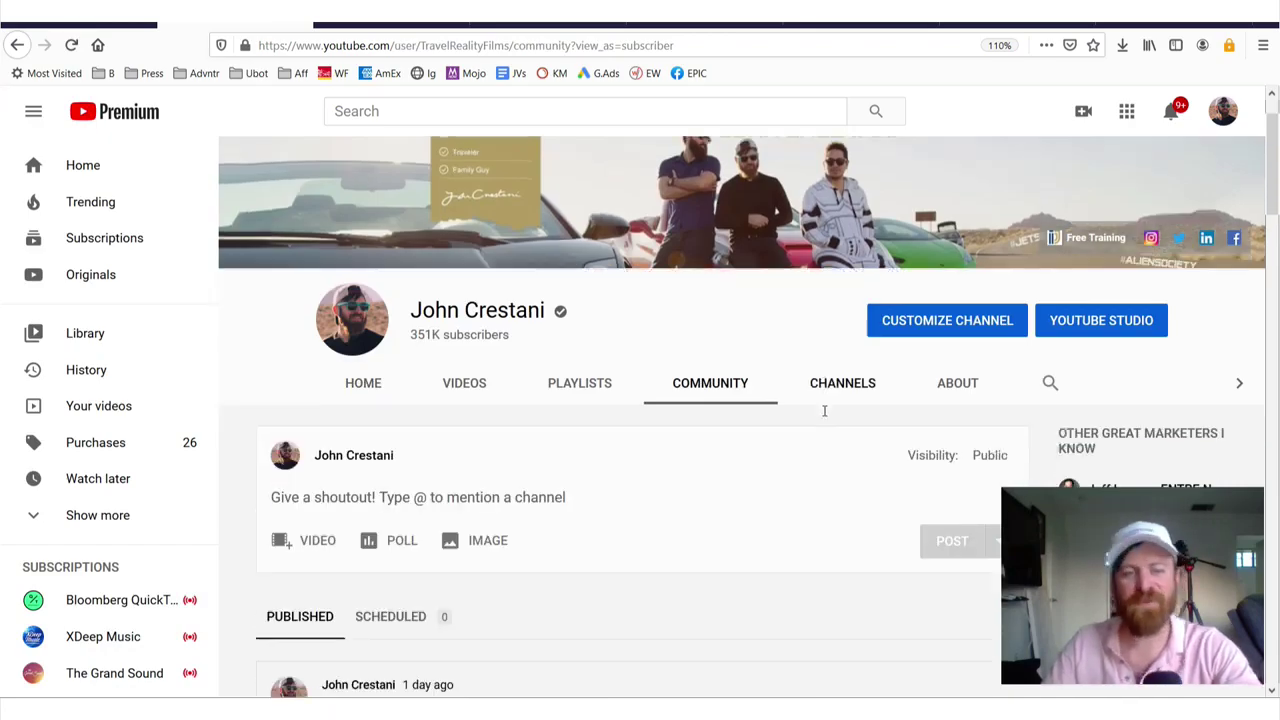
scroll(826, 412, "down", 5)
scroll(810, 405, "down", 3)
scroll(803, 401, "up", 5)
scroll(700, 380, "down", 2)
scroll(500, 340, "up", 2)
scroll(358, 317, "up", 2)
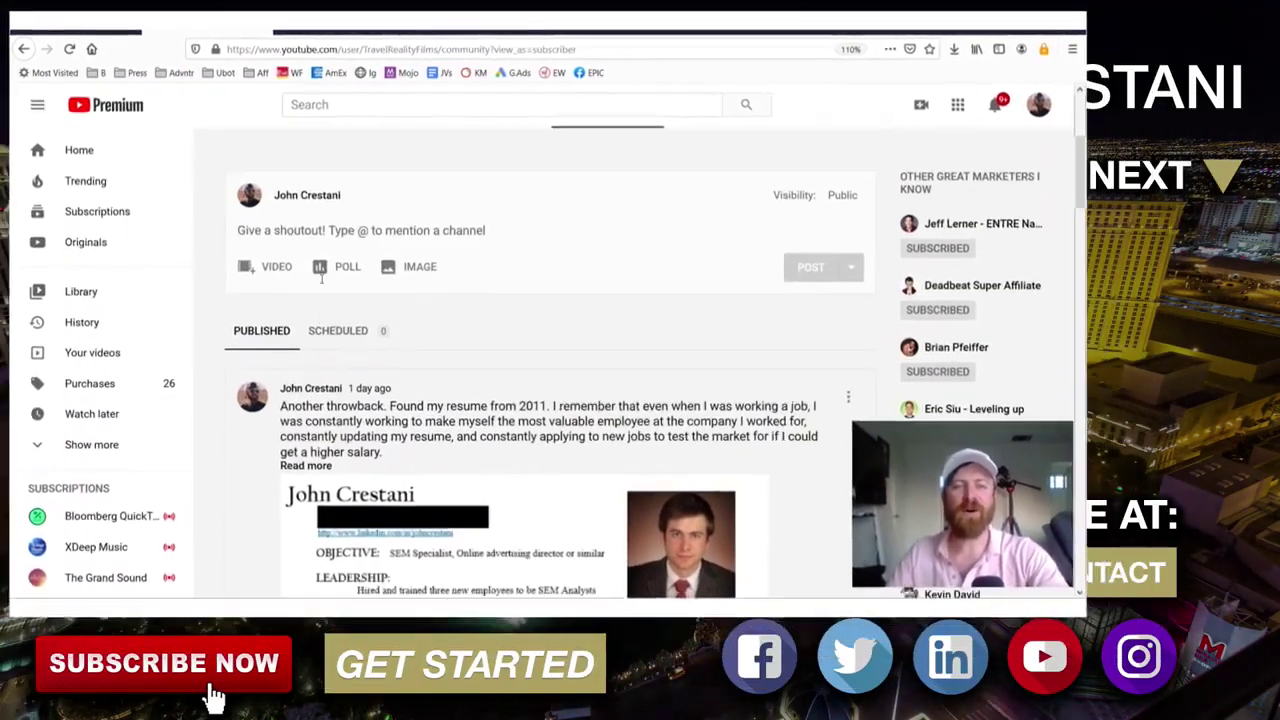
scroll(340, 280, "up", 3)
scroll(380, 275, "down", 3)
scroll(413, 270, "down", 2)
scroll(413, 268, "down", 2)
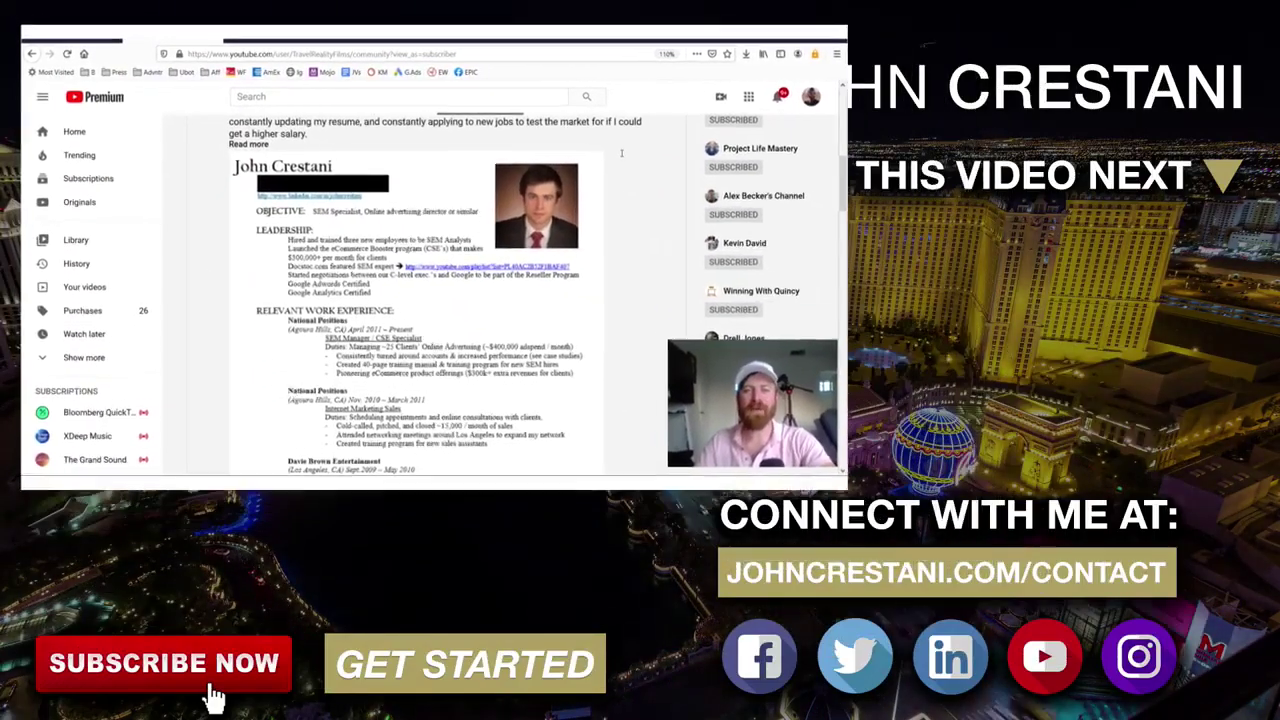